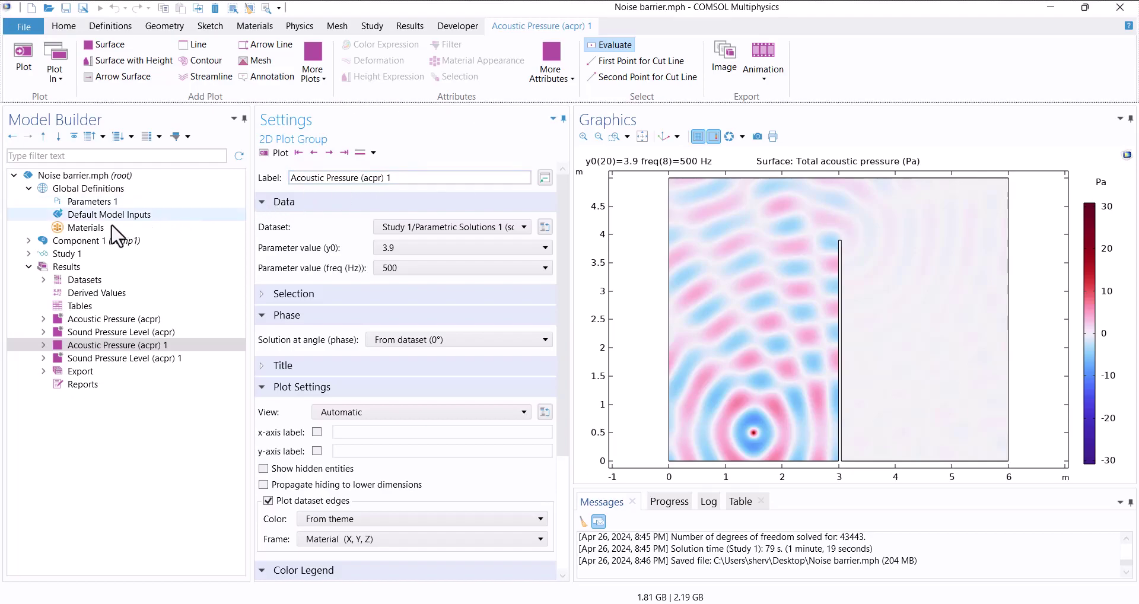
# Disable the Difference 1 operation and rebuild Geometry 1, so the barrier becomes a second domain
pyautogui.click(30, 240)
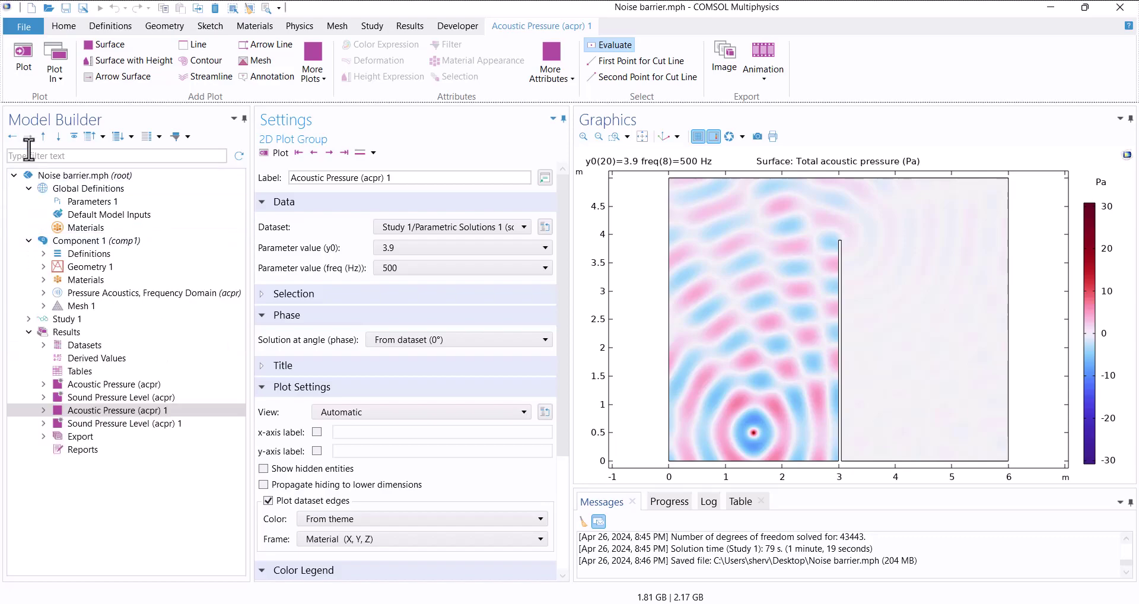
pyautogui.click(42, 267)
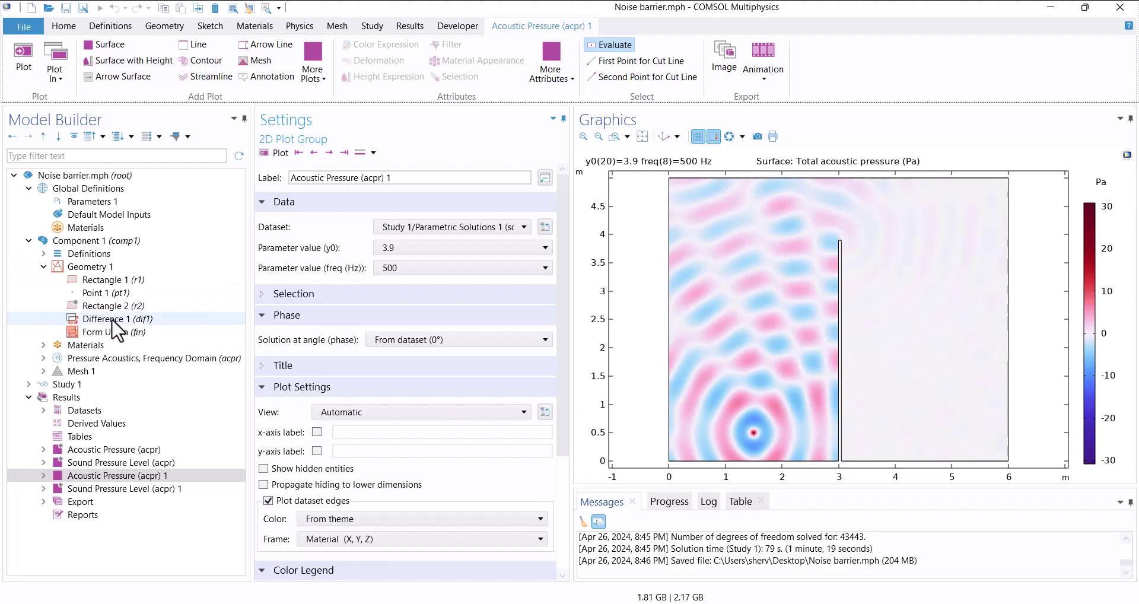
pyautogui.click(136, 320)
pyautogui.rightClick(168, 320)
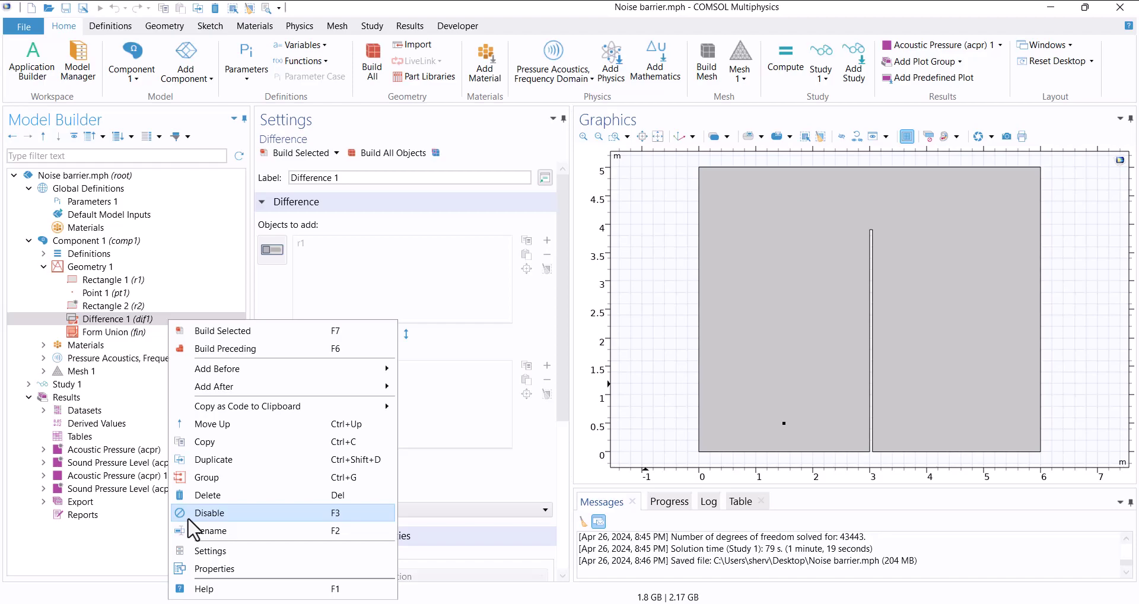
pyautogui.click(188, 518)
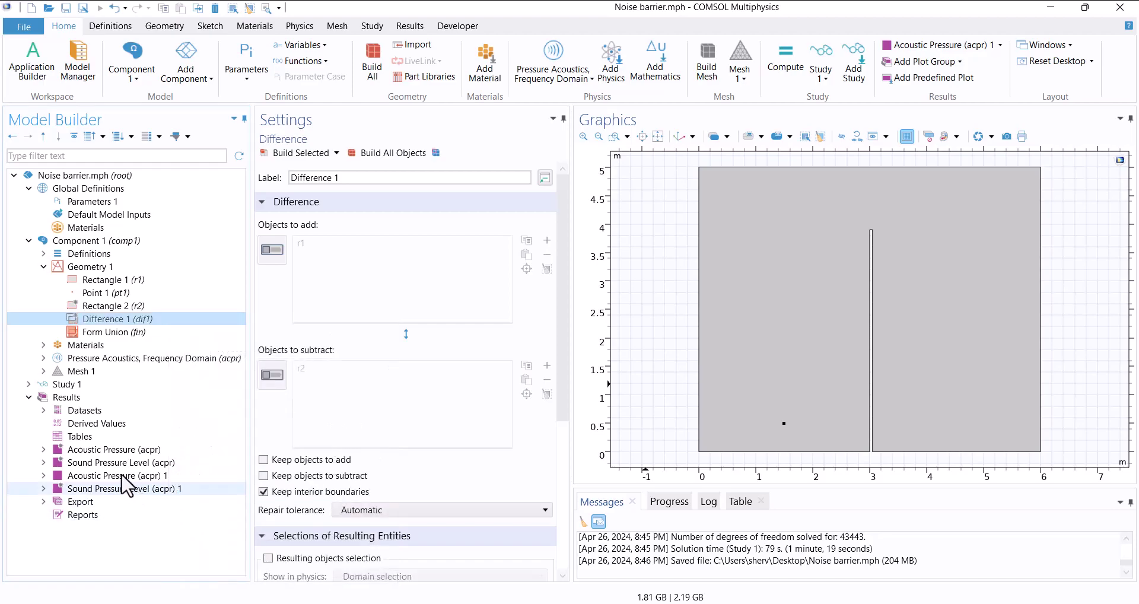
pyautogui.click(68, 270)
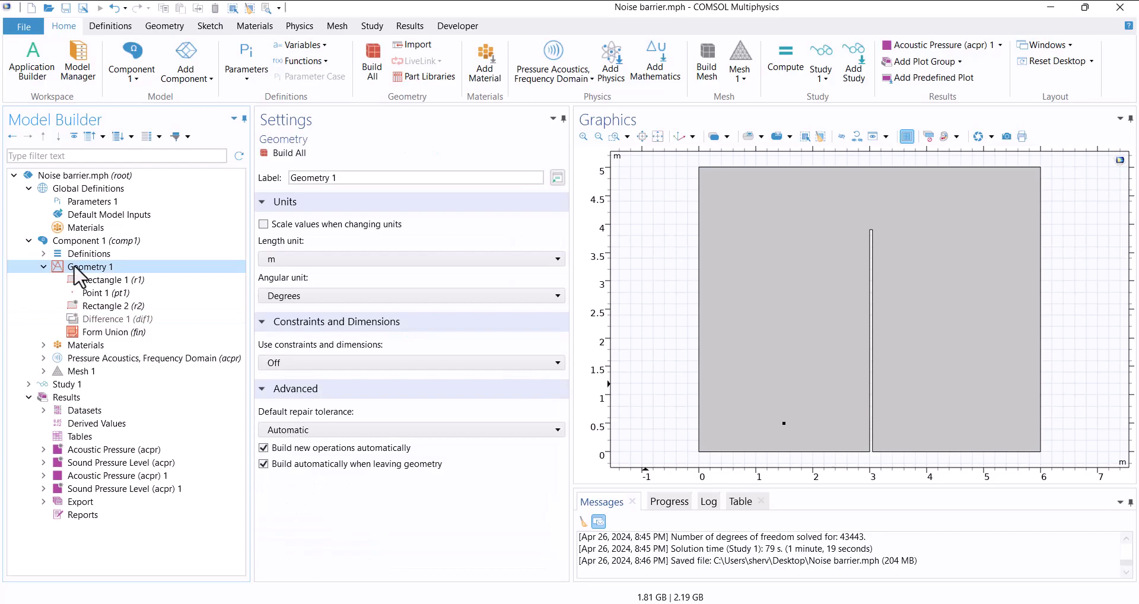
pyautogui.click(277, 153)
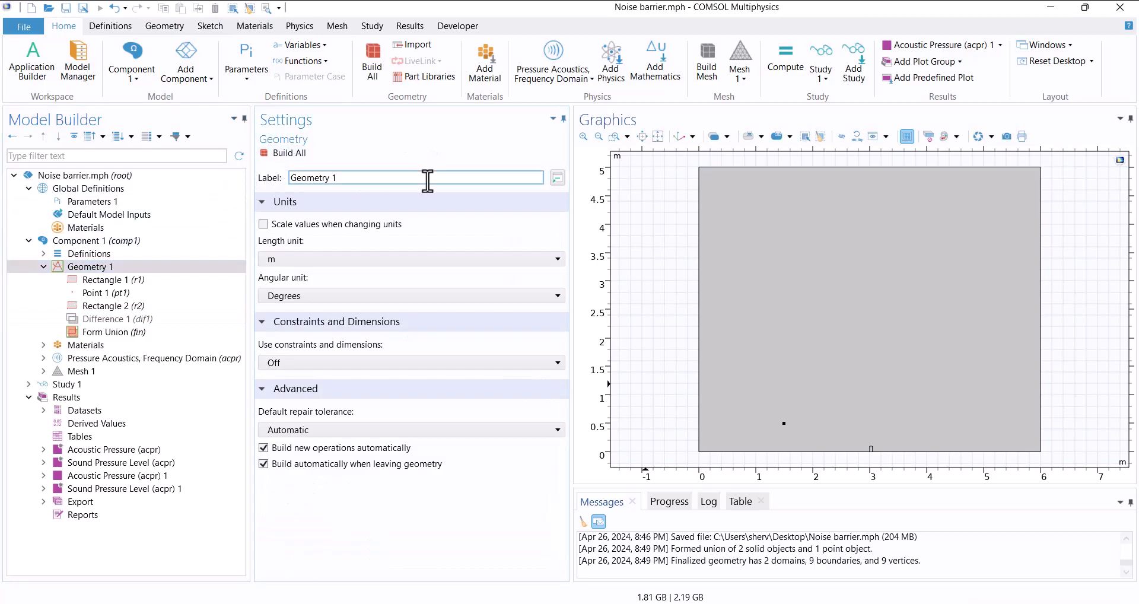
# Change parameter y0 to 1, rebuild the geometry, and fit the 1 m barrier into view
pyautogui.scroll(2, 827, 386)
pyautogui.scroll(2, 842, 380)
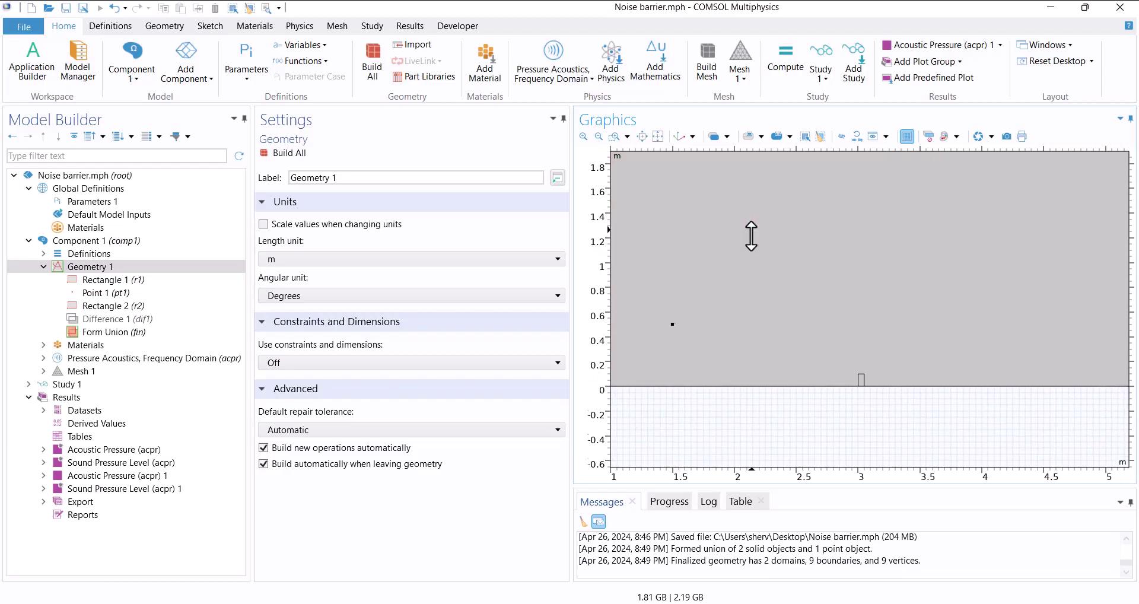
pyautogui.moveTo(749, 236); pyautogui.dragTo(757, 307)
pyautogui.scroll(-2, 740, 358)
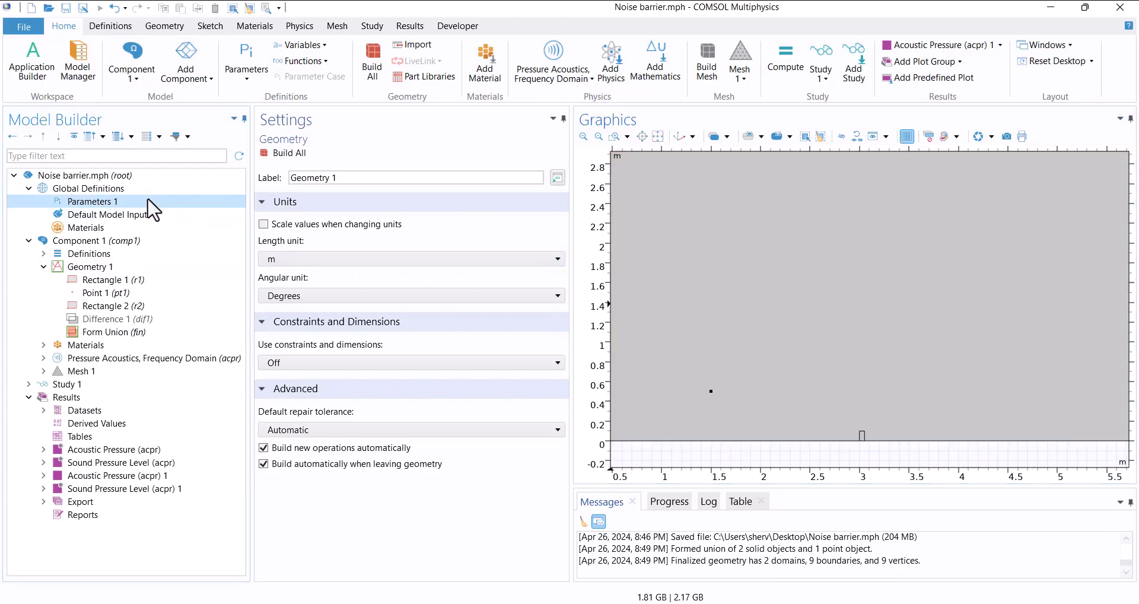
pyautogui.click(151, 201)
pyautogui.click(349, 234)
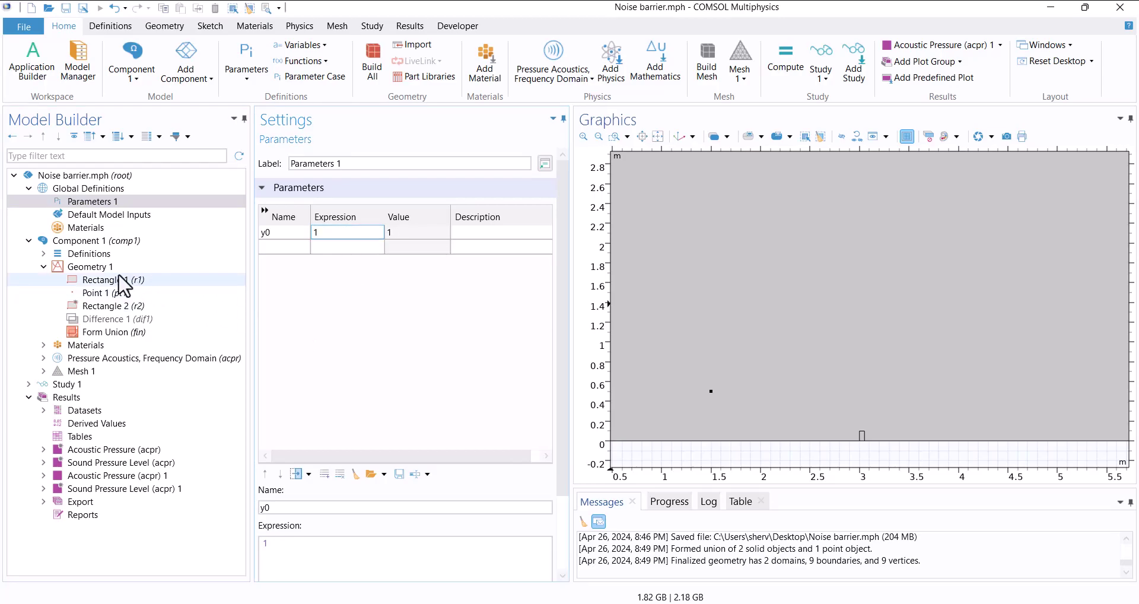
pyautogui.click(107, 268)
pyautogui.click(265, 152)
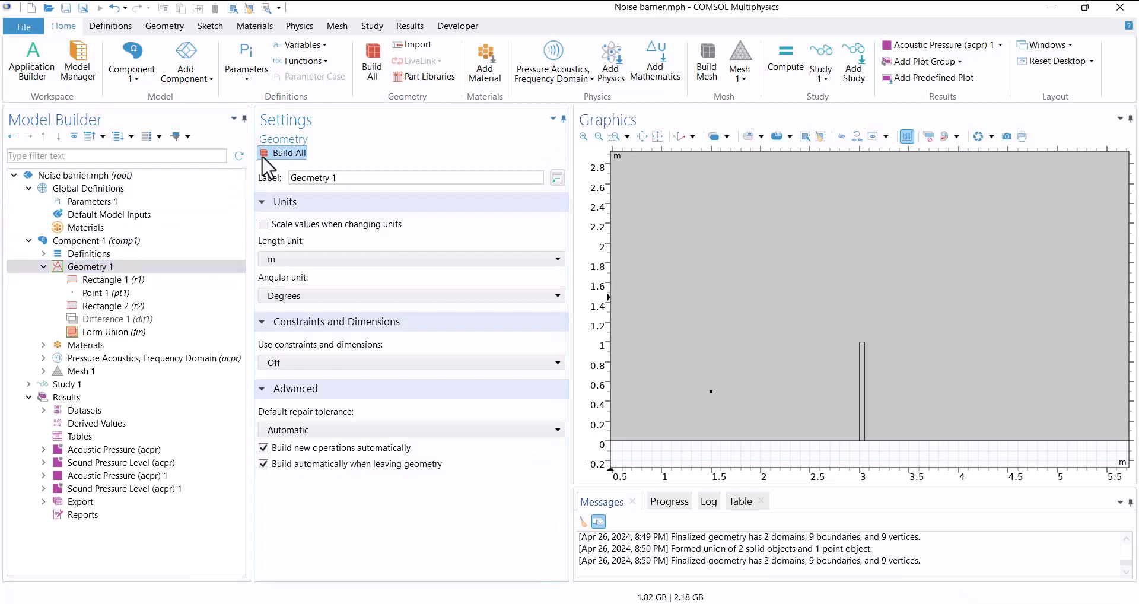
pyautogui.click(658, 136)
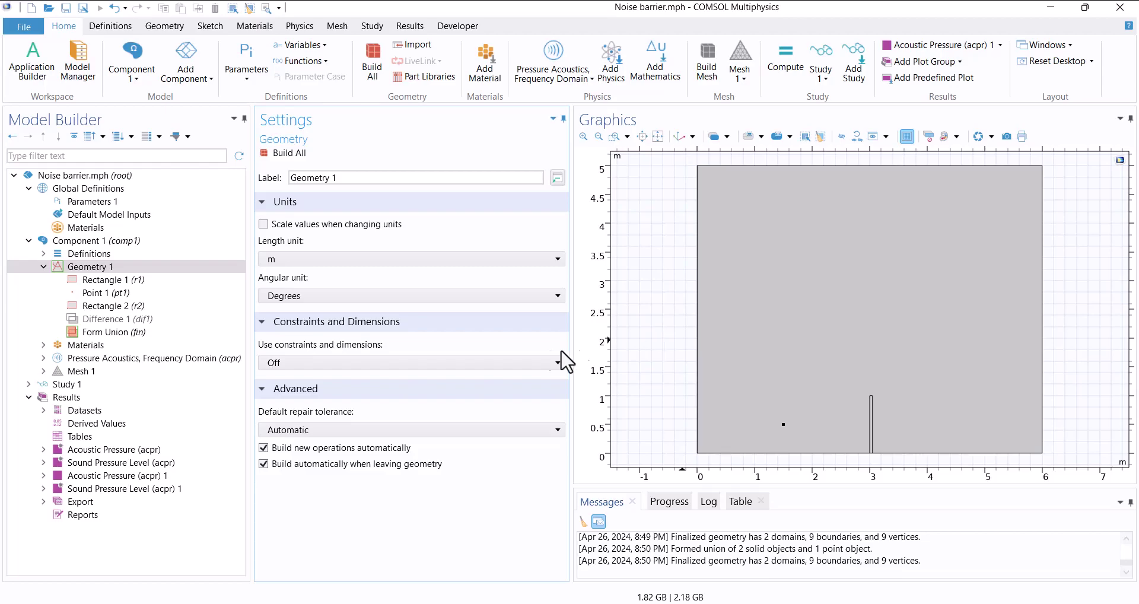
# Remove domain 2, the barrier, from Pressure Acoustics so it covers only domain 1
pyautogui.click(36, 358)
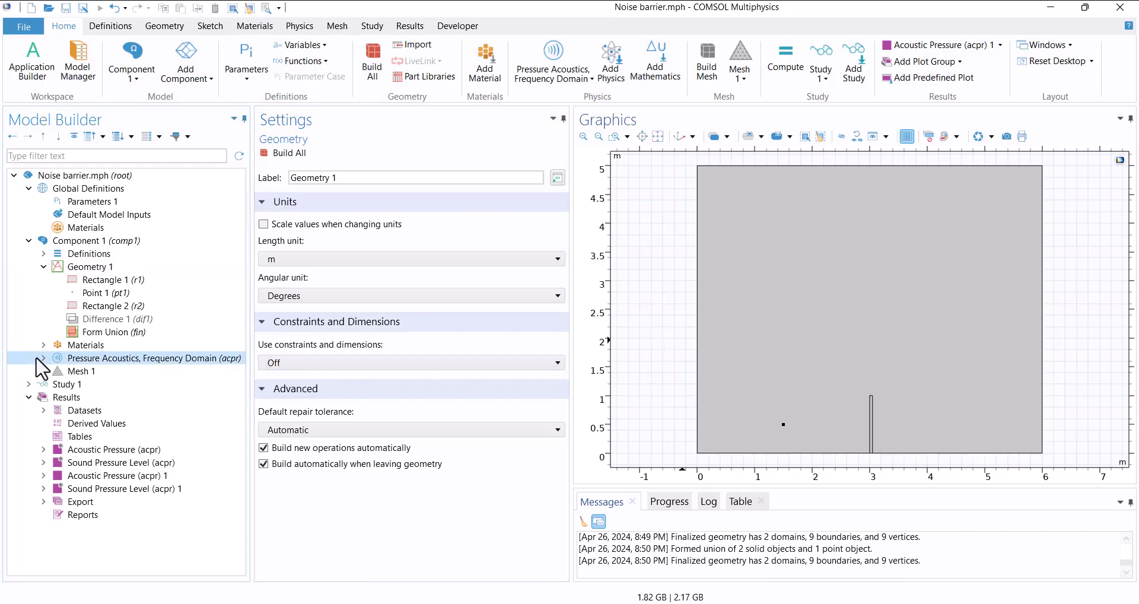
pyautogui.click(43, 358)
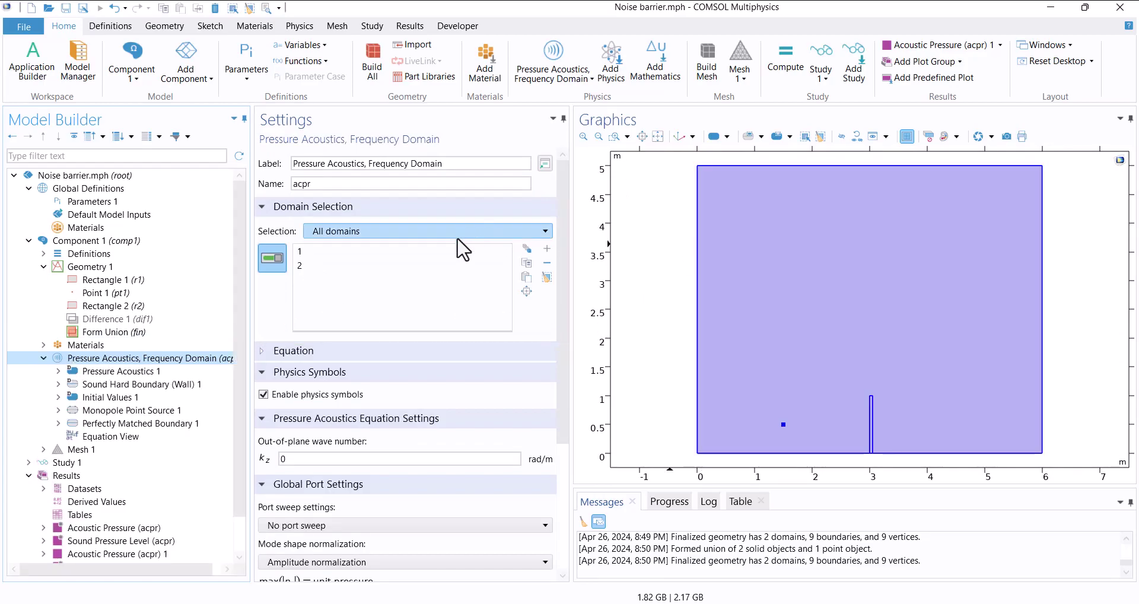
pyautogui.click(458, 251)
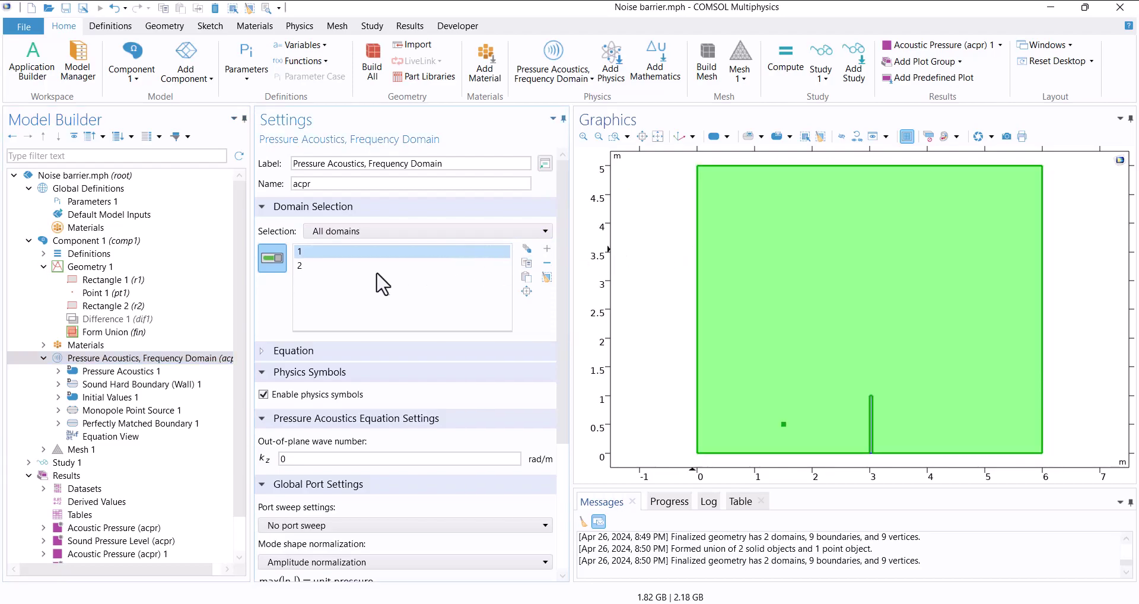
pyautogui.click(370, 267)
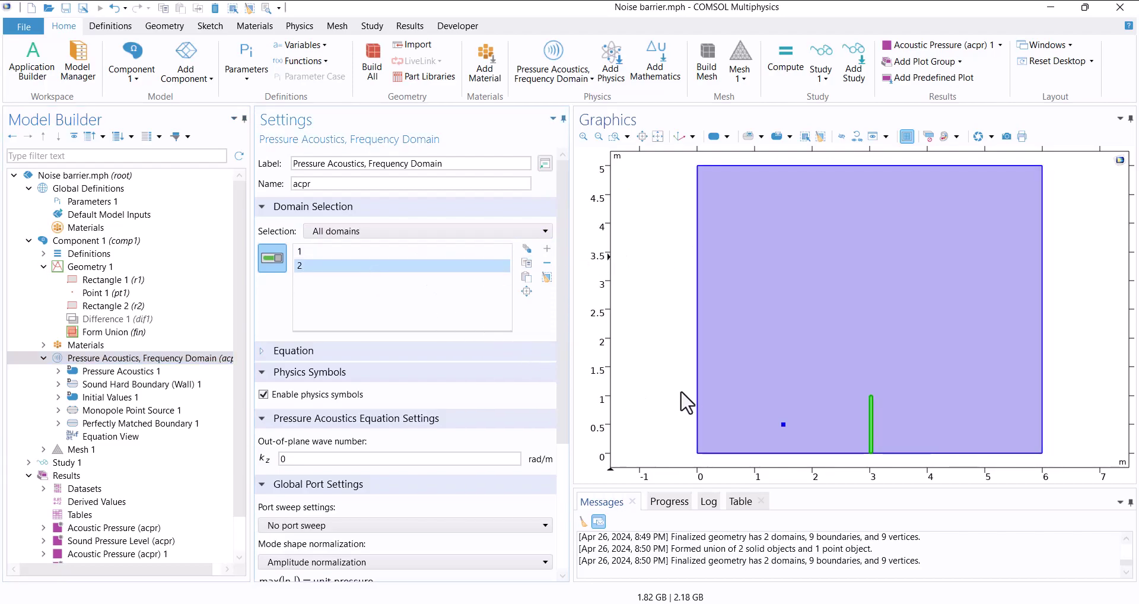
pyautogui.scroll(2, 668, 368)
pyautogui.scroll(2, 593, 267)
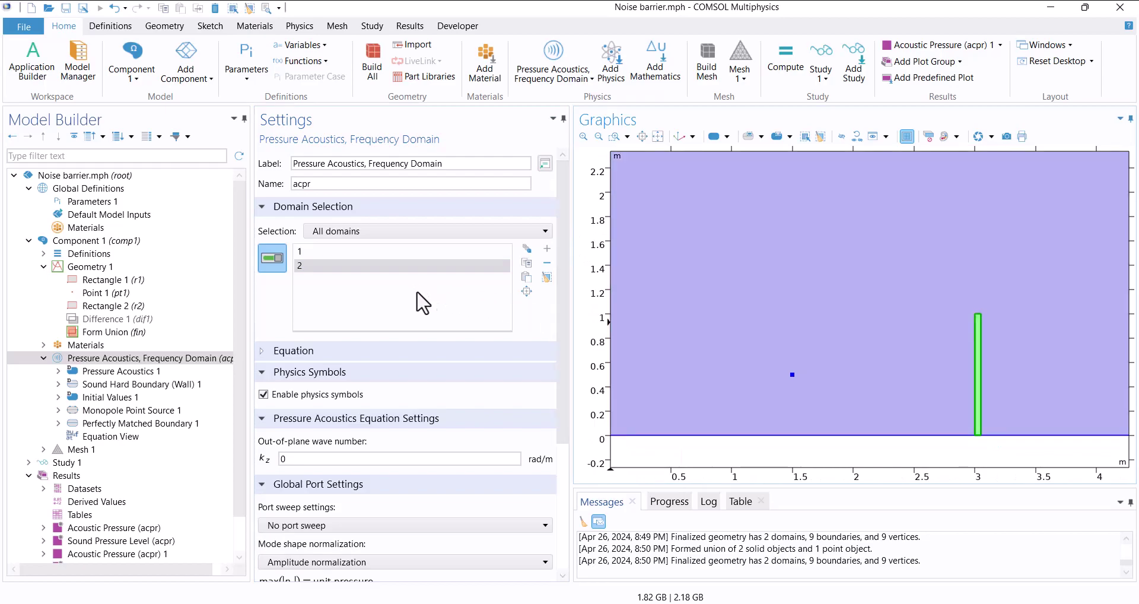
pyautogui.scroll(6, 1002, 415)
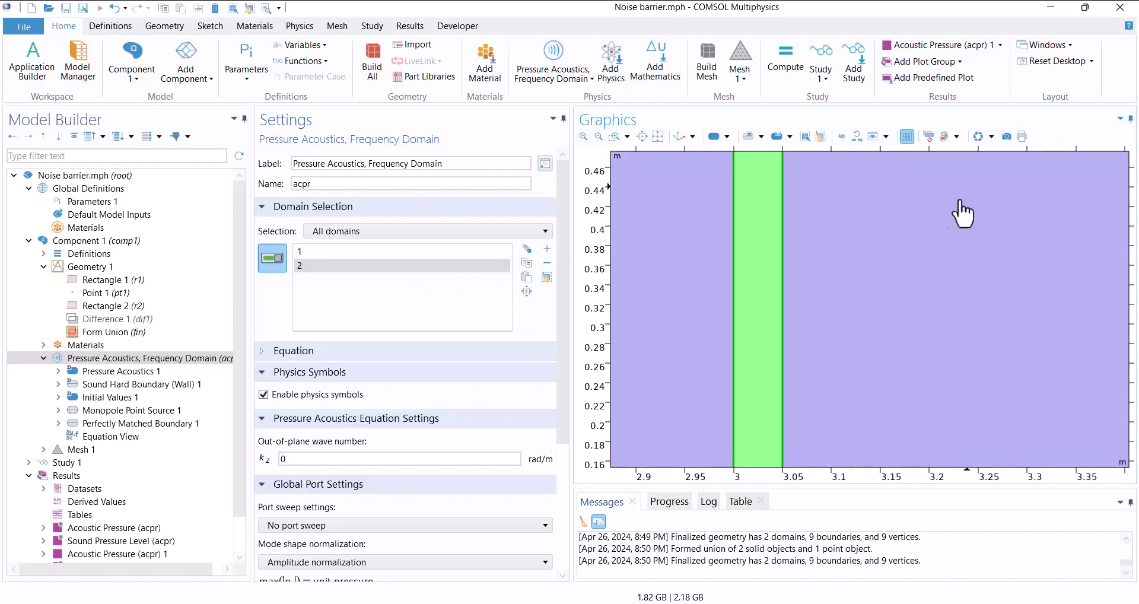
pyautogui.click(776, 295)
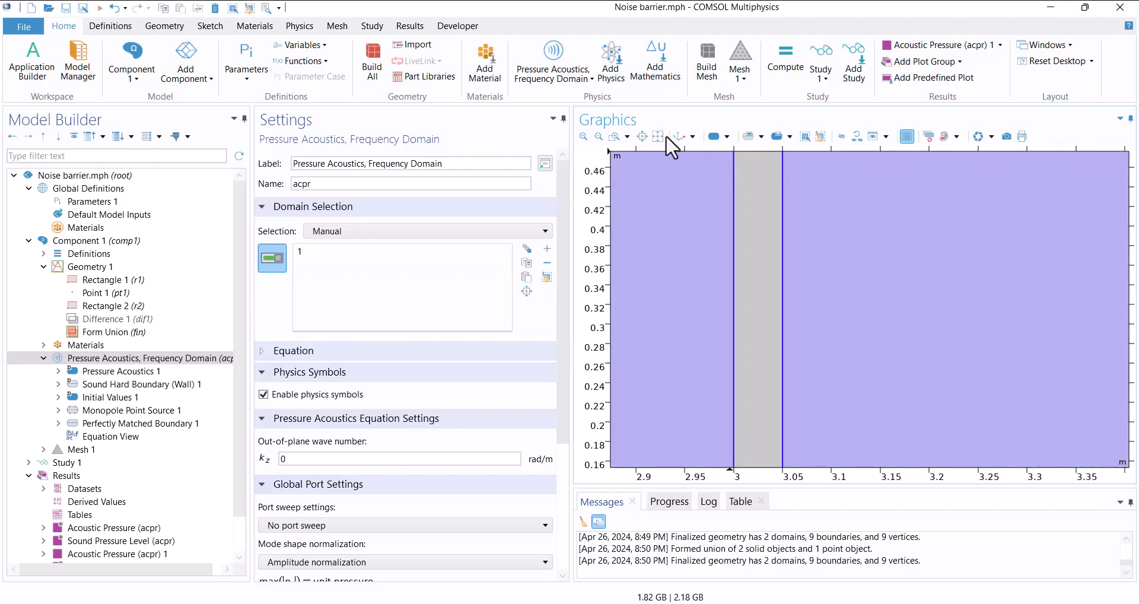
pyautogui.click(658, 136)
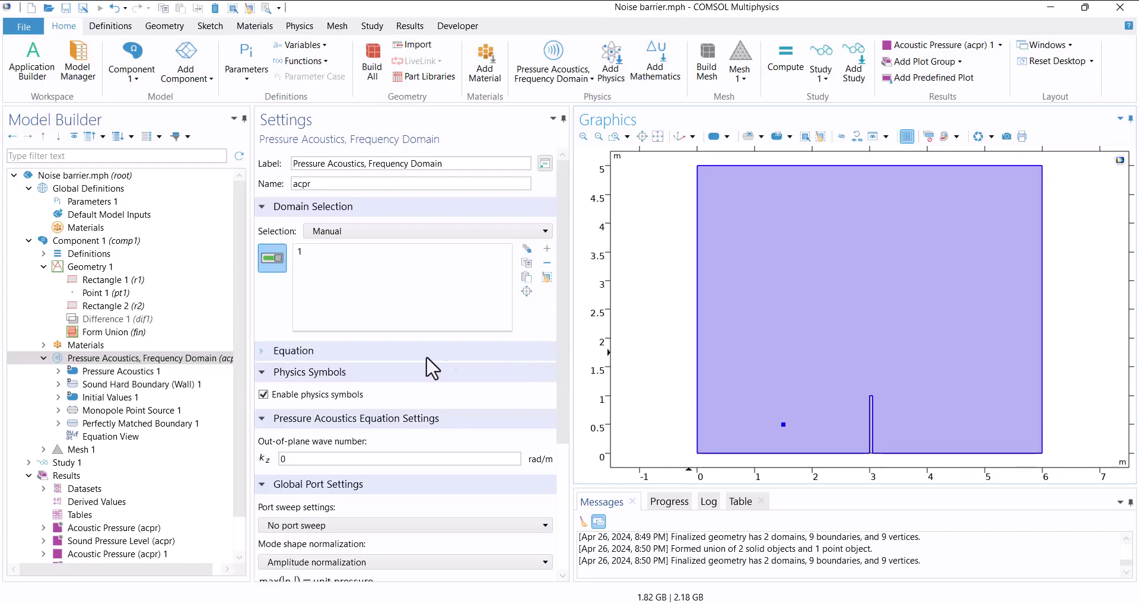
# Add a Solid Mechanics interface to Component 1 from the Structural Mechanics physics list
pyautogui.click(44, 344)
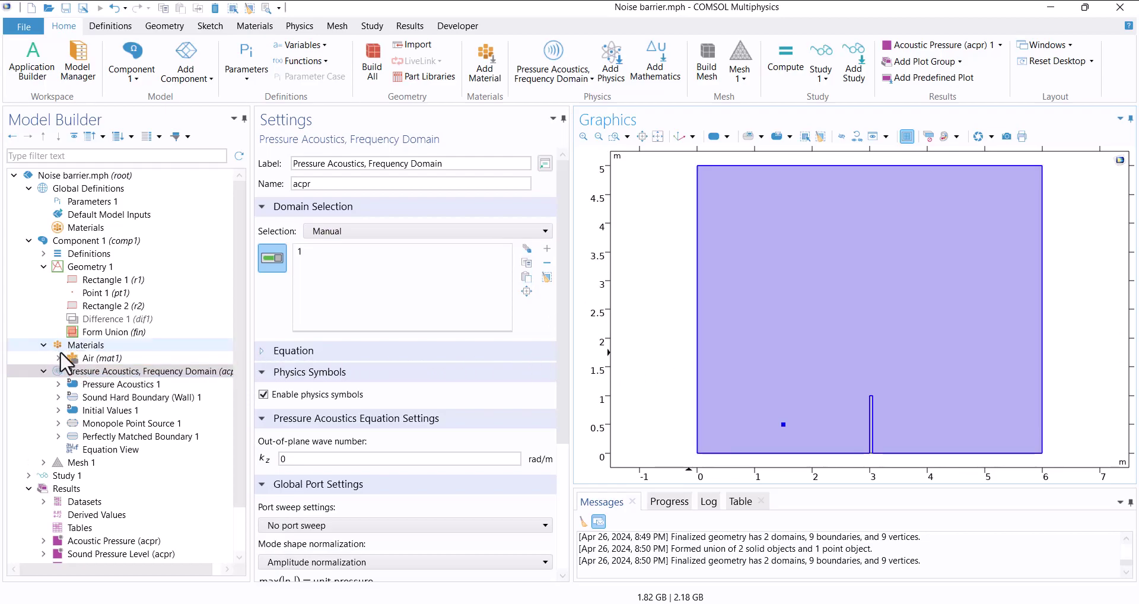
pyautogui.click(83, 357)
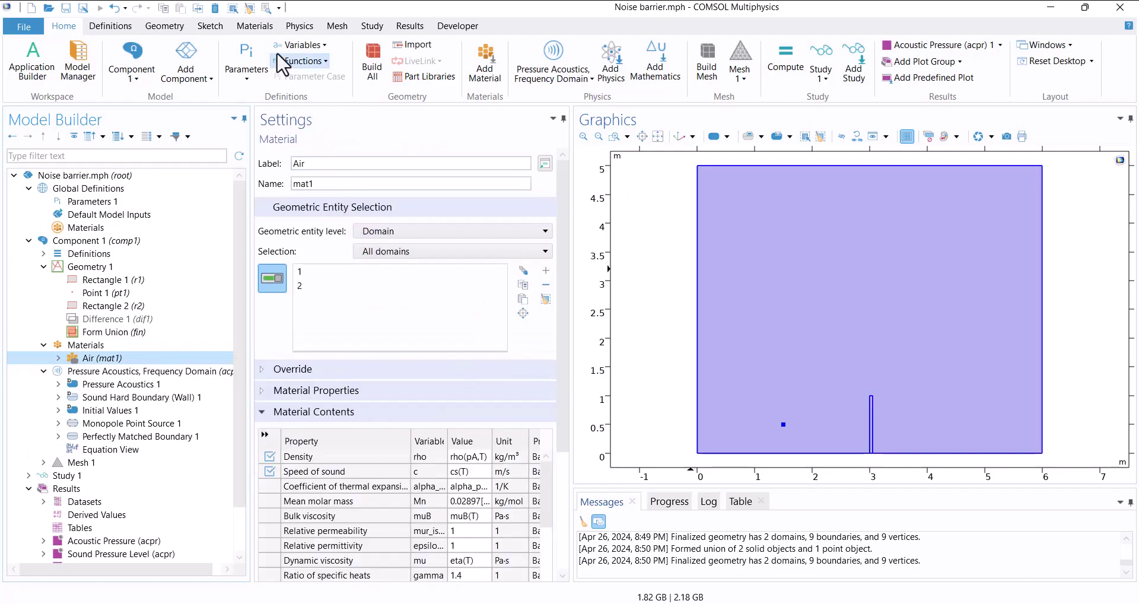
pyautogui.click(300, 27)
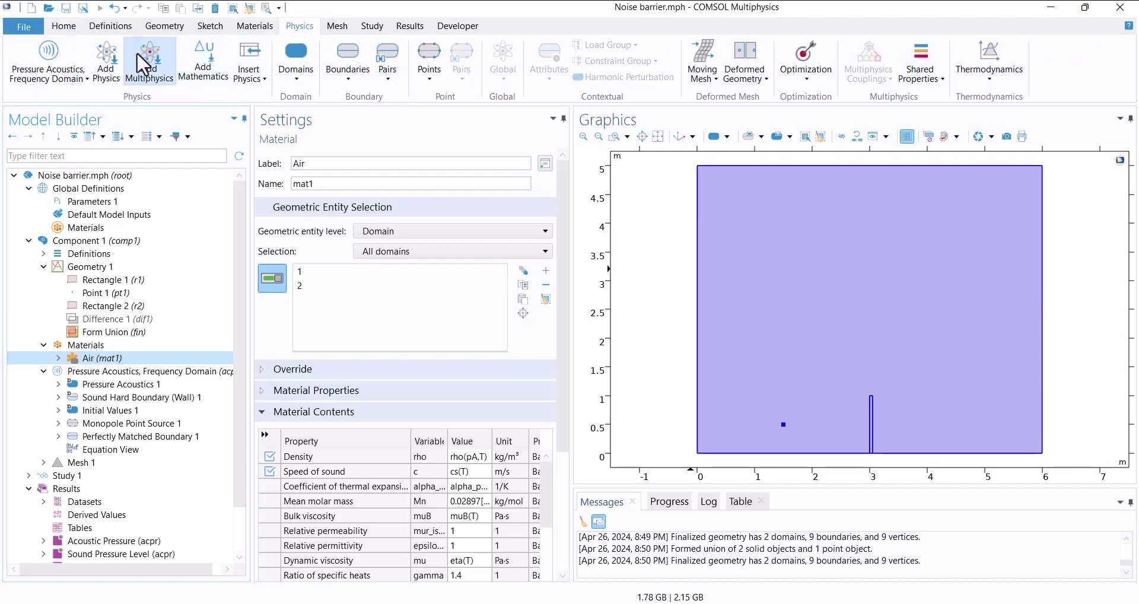
pyautogui.click(105, 58)
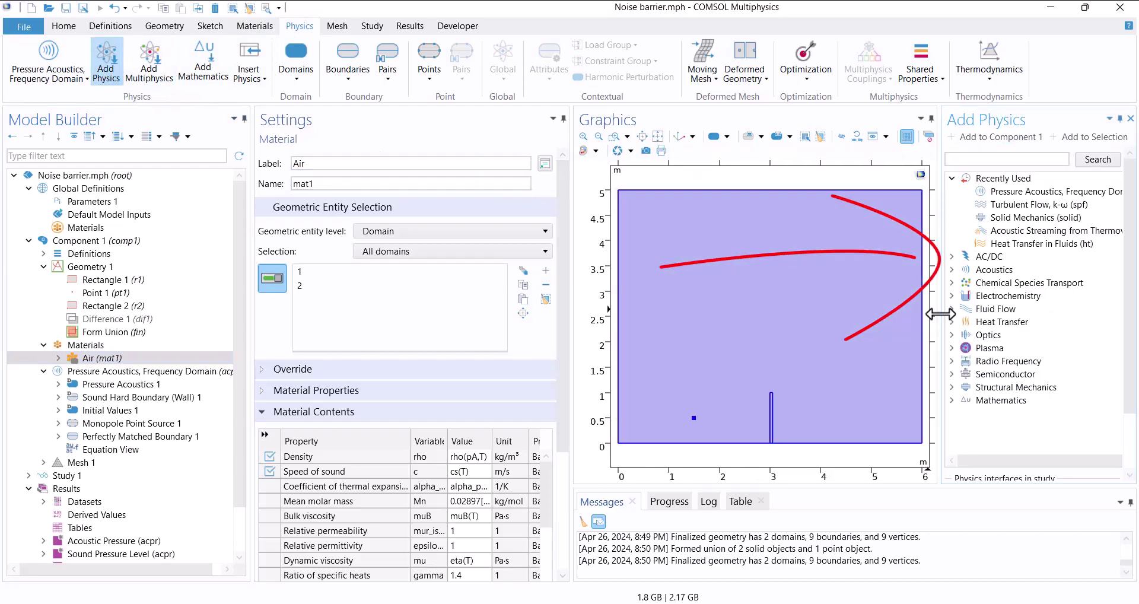
pyautogui.click(952, 386)
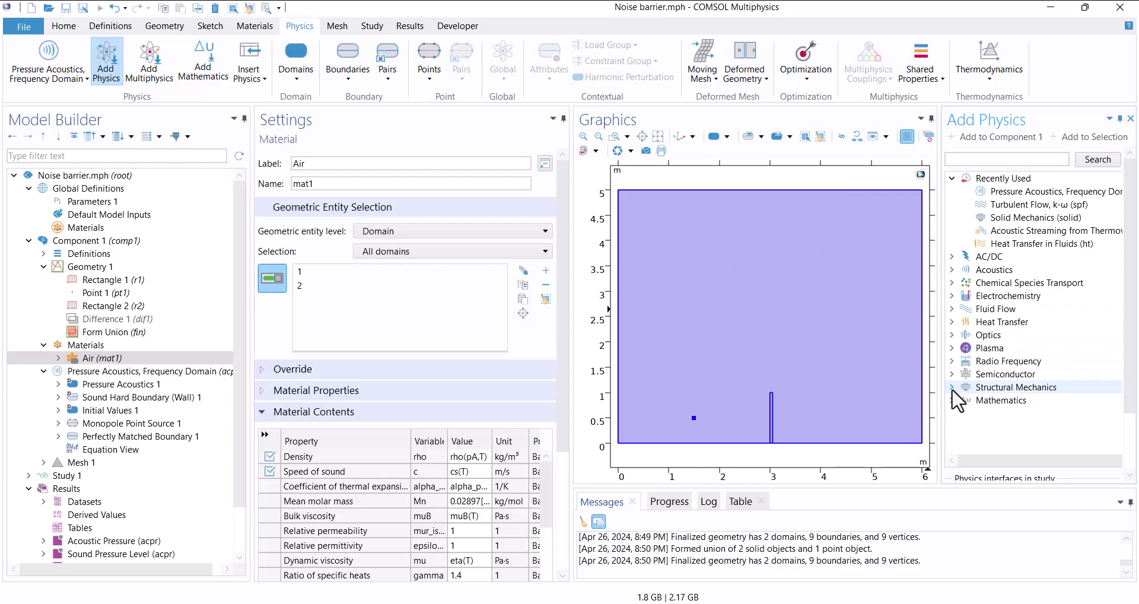
pyautogui.click(973, 400)
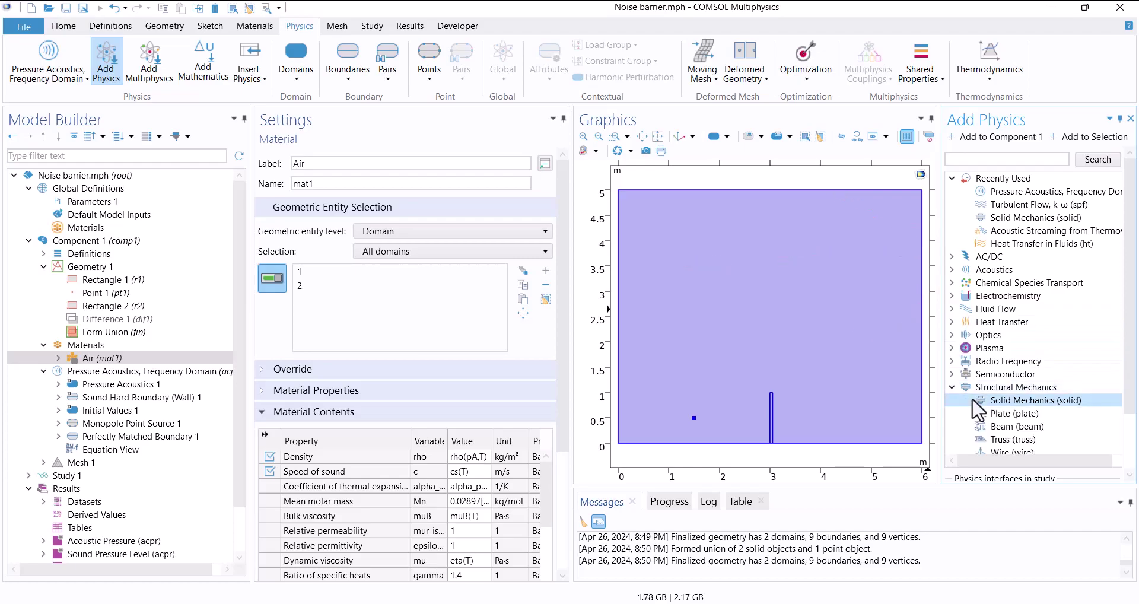
pyautogui.click(1020, 150)
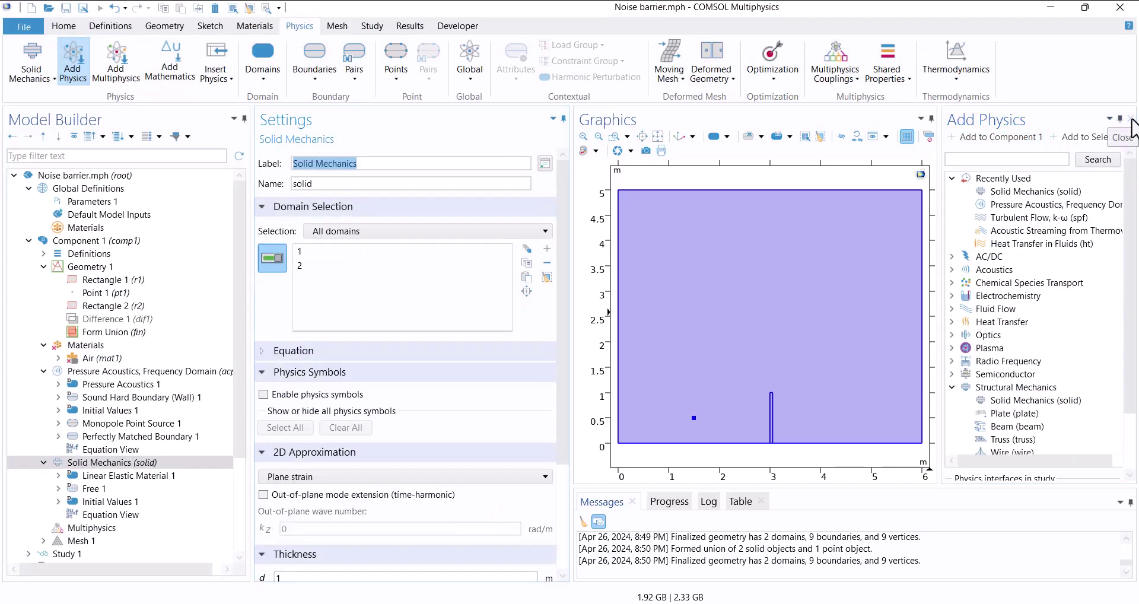
# Restrict Solid Mechanics to the barrier by removing domain 1, the air, from its selection
pyautogui.click(1131, 127)
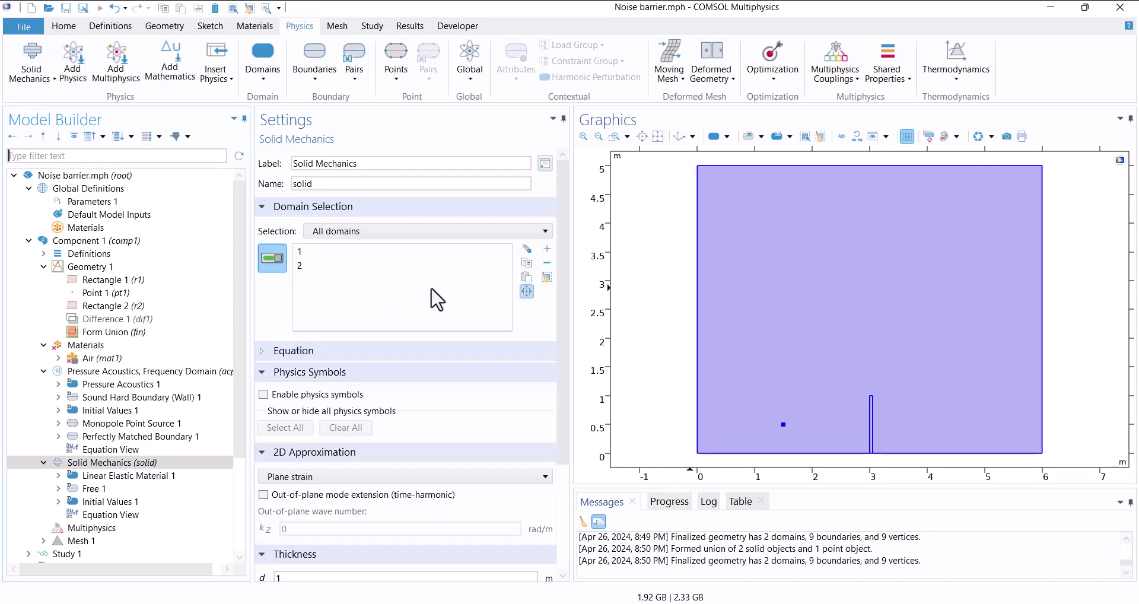
pyautogui.click(320, 251)
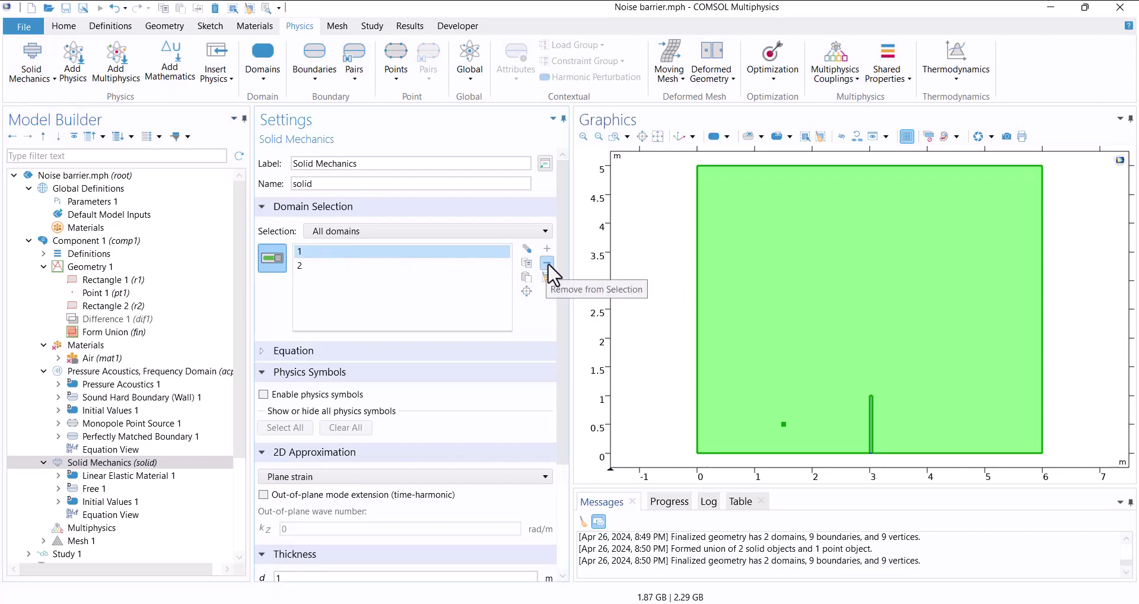
pyautogui.click(546, 262)
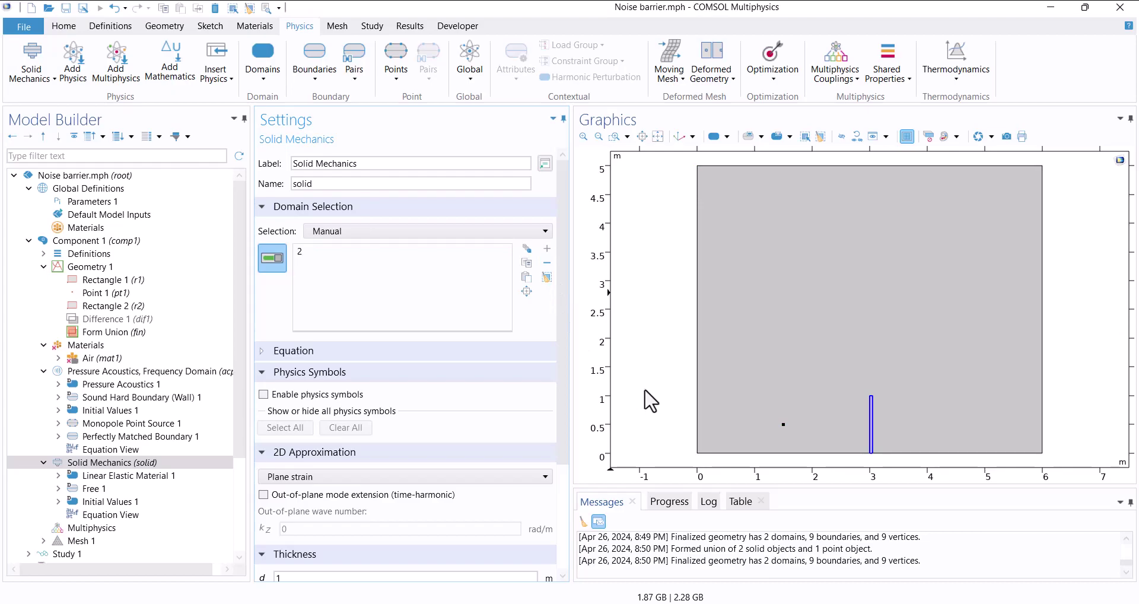
pyautogui.moveTo(645, 392); pyautogui.dragTo(611, 366)
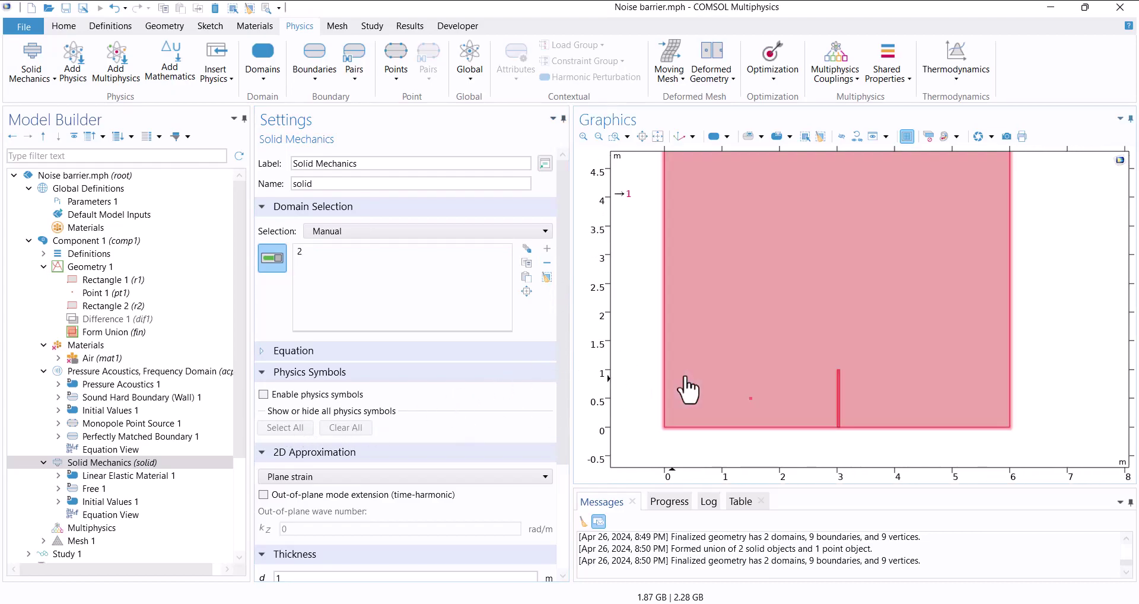
pyautogui.scroll(3, 682, 356)
pyautogui.moveTo(673, 323); pyautogui.dragTo(595, 315)
pyautogui.click(143, 372)
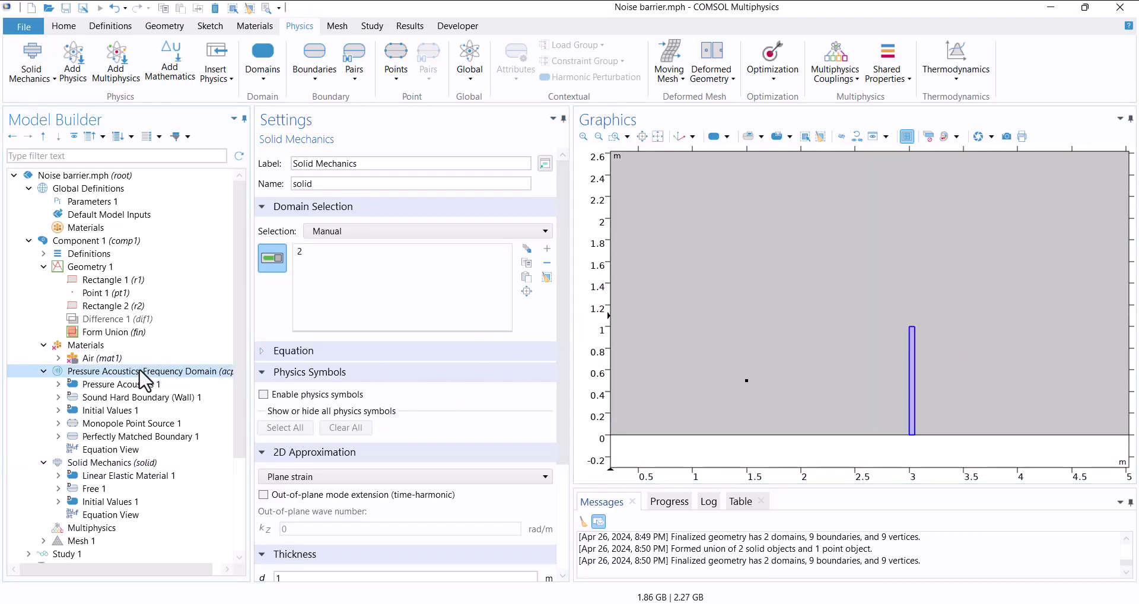
# Remove barrier domain 2 from the Air material, leaving Air assigned to domain 1 only
pyautogui.click(117, 462)
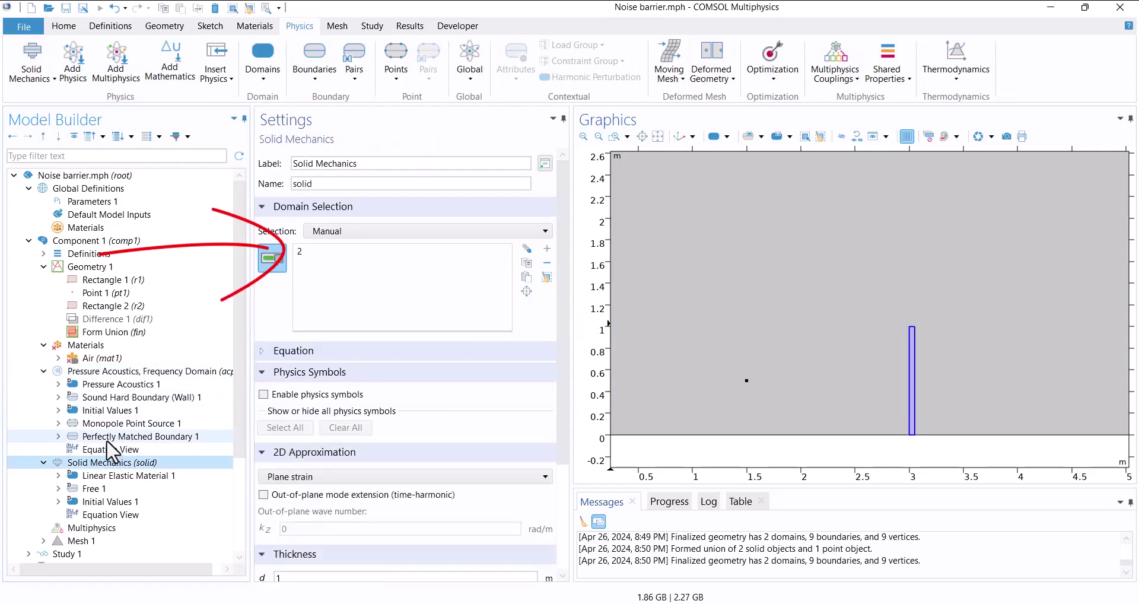
pyautogui.click(78, 346)
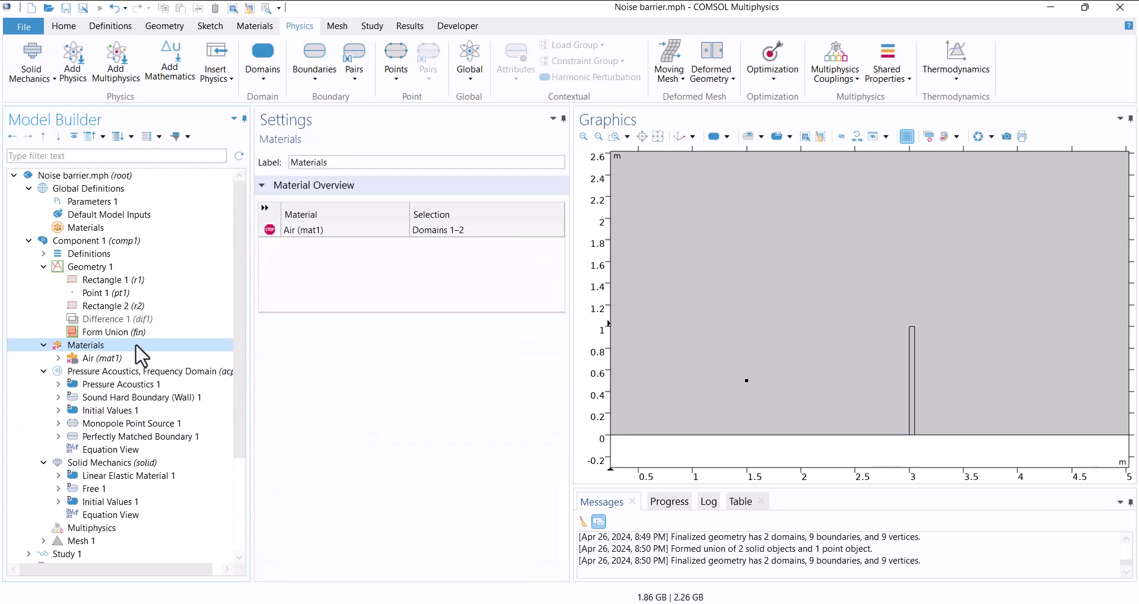
pyautogui.click(108, 358)
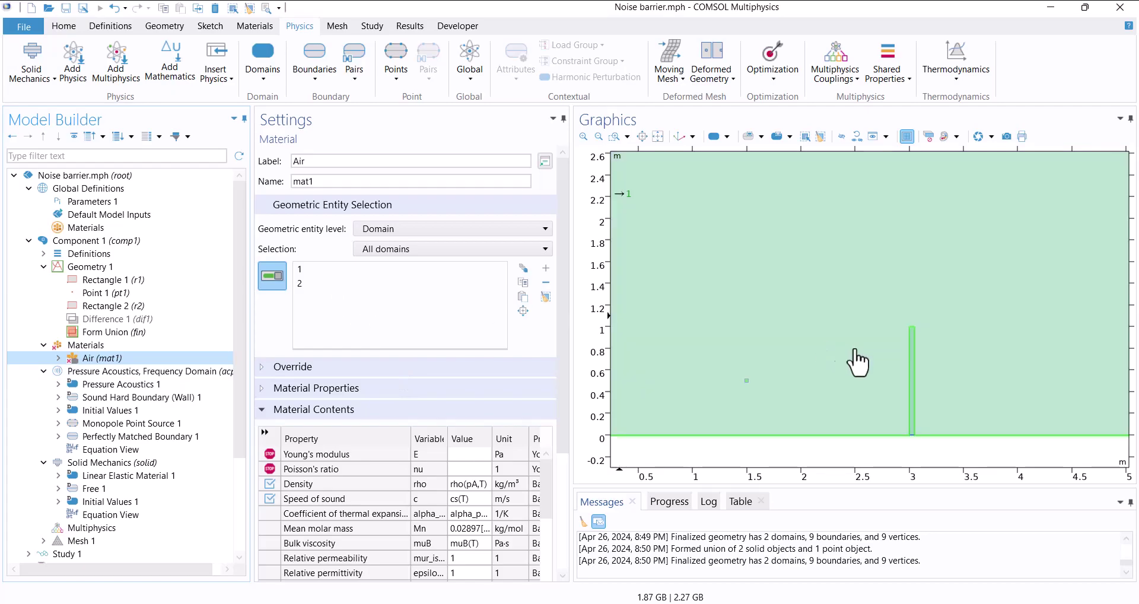
pyautogui.scroll(3, 897, 284)
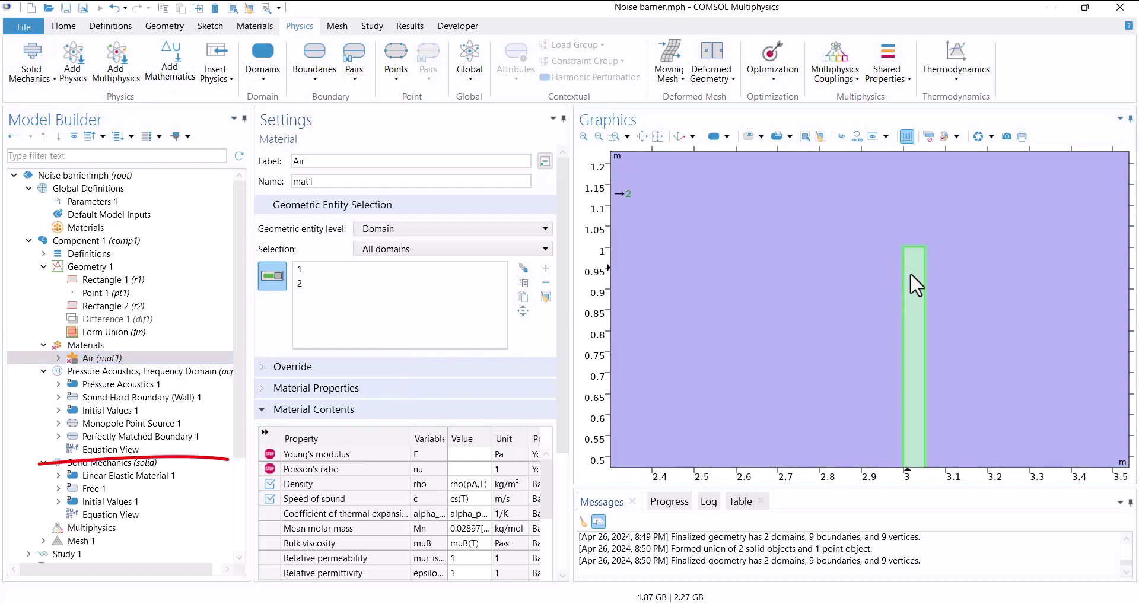
pyautogui.click(910, 282)
pyautogui.scroll(-3, 818, 241)
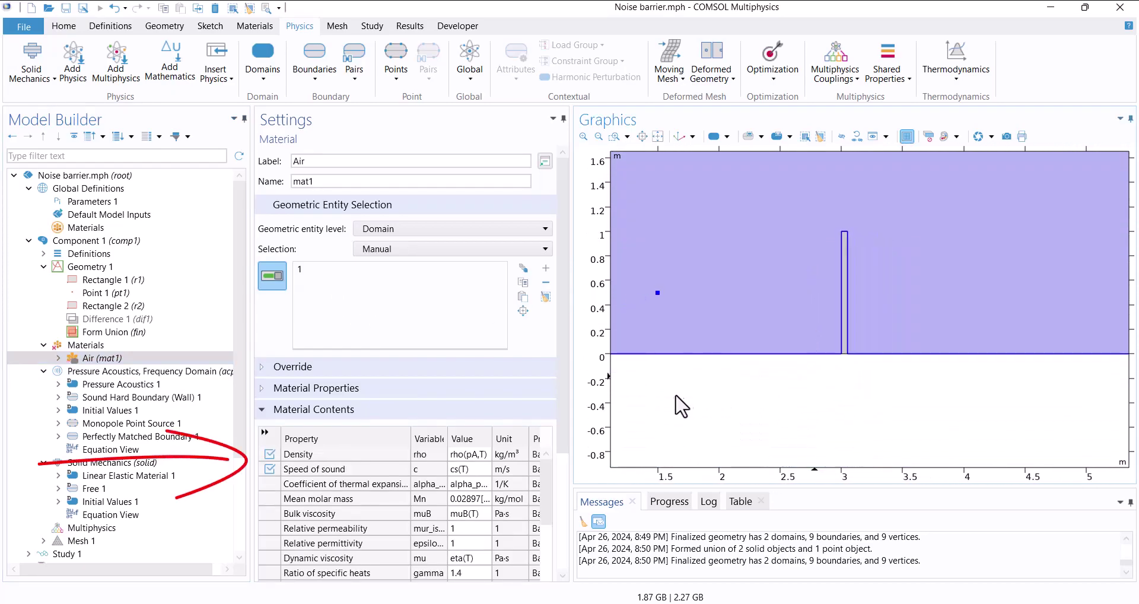
pyautogui.click(97, 361)
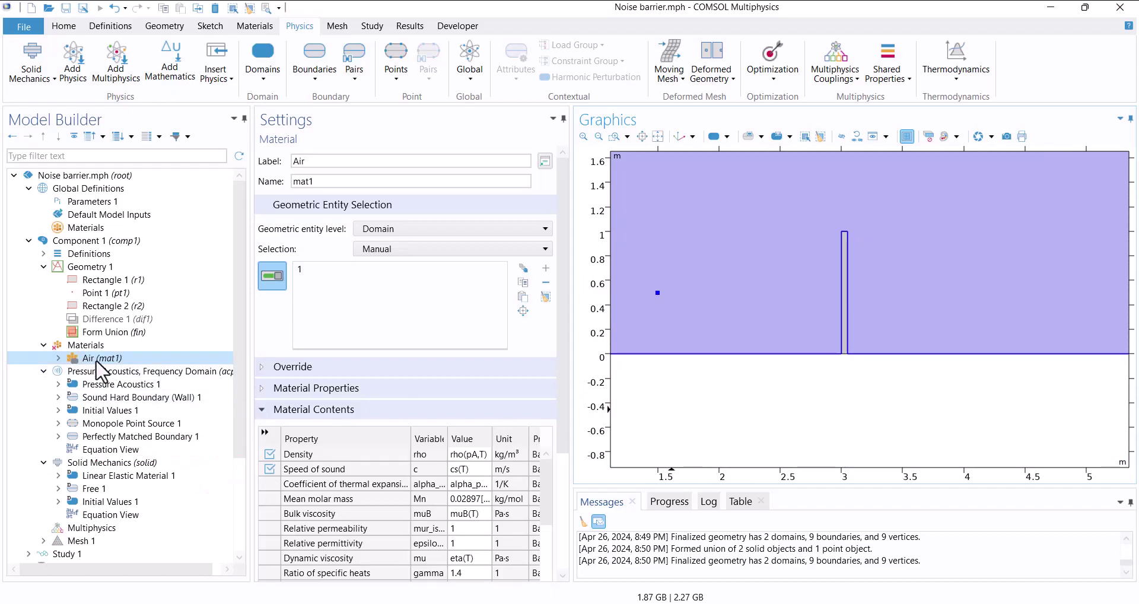
pyautogui.click(83, 346)
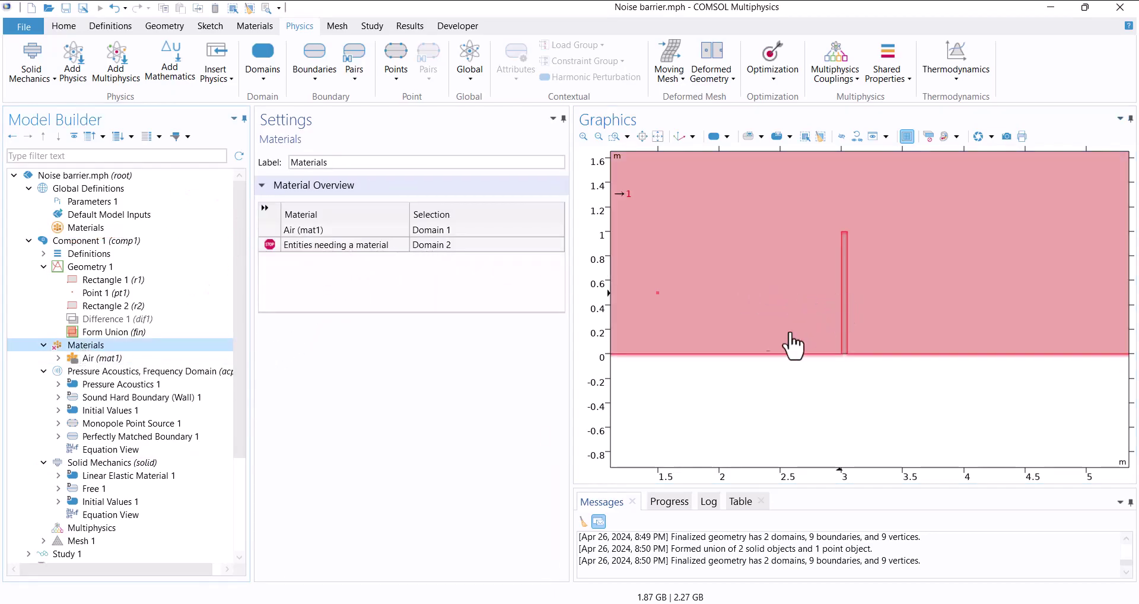
pyautogui.scroll(-1, 720, 428)
# Add Brick from the built-in material library and assign it to barrier domain 2
pyautogui.rightClick(96, 345)
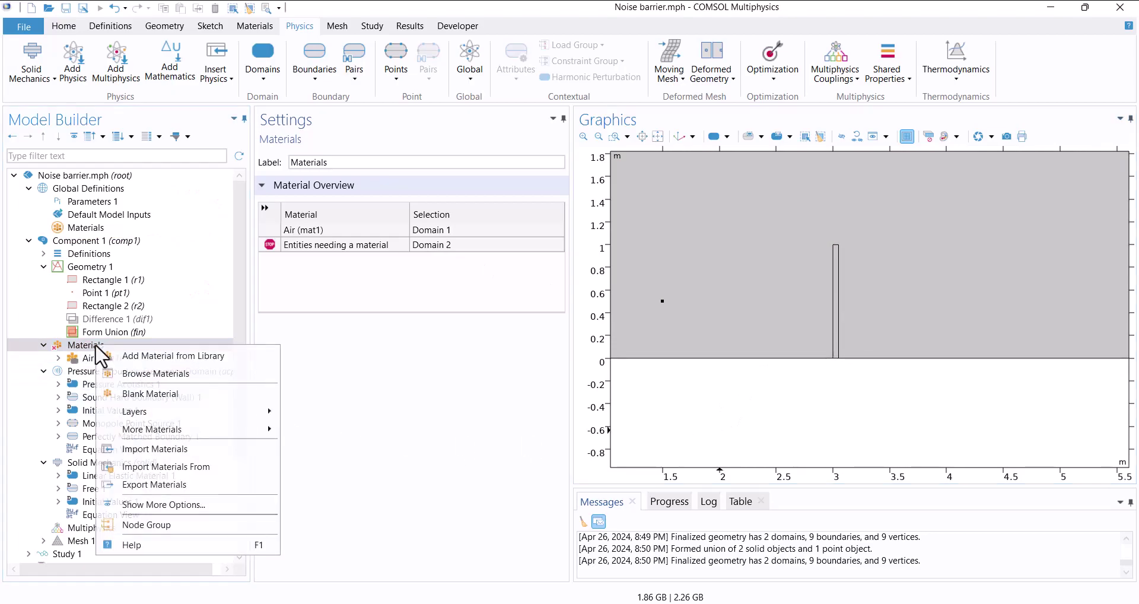
pyautogui.click(117, 362)
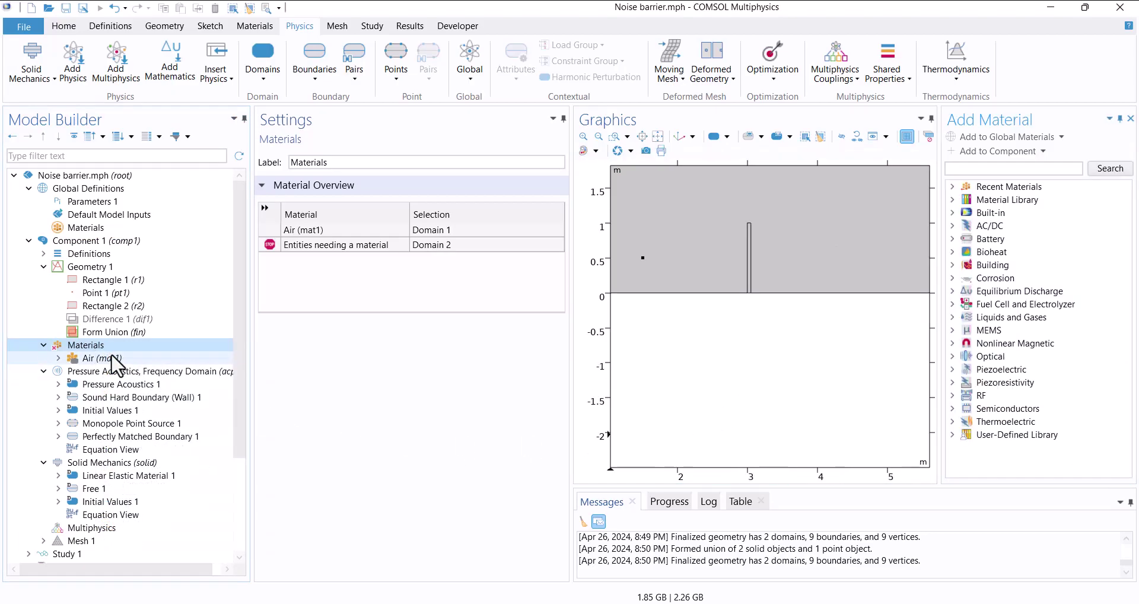
pyautogui.click(953, 209)
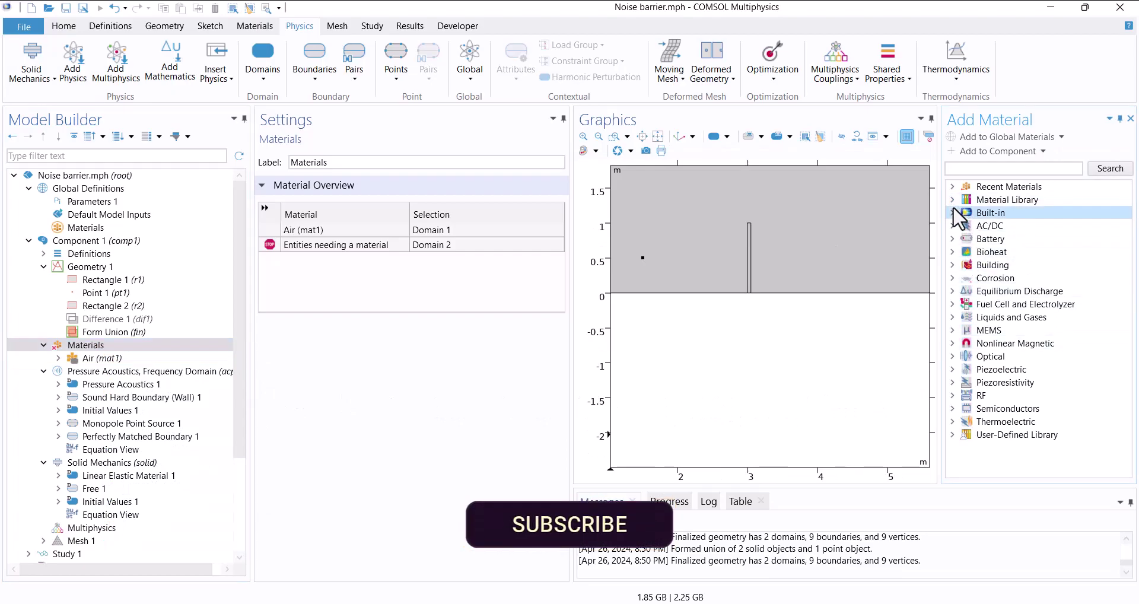
pyautogui.click(953, 211)
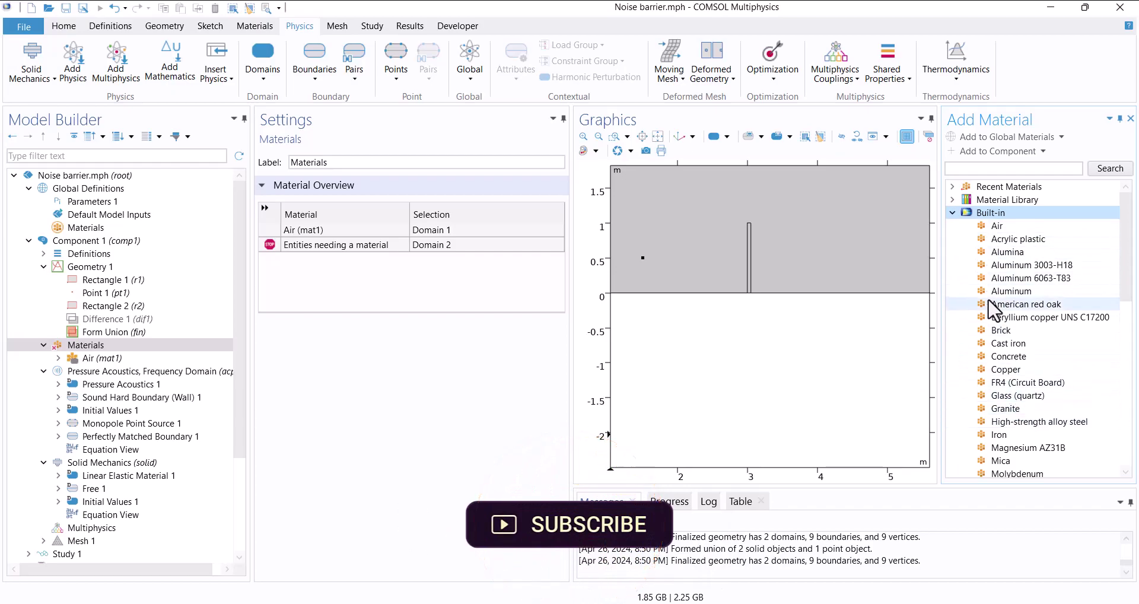
pyautogui.click(999, 331)
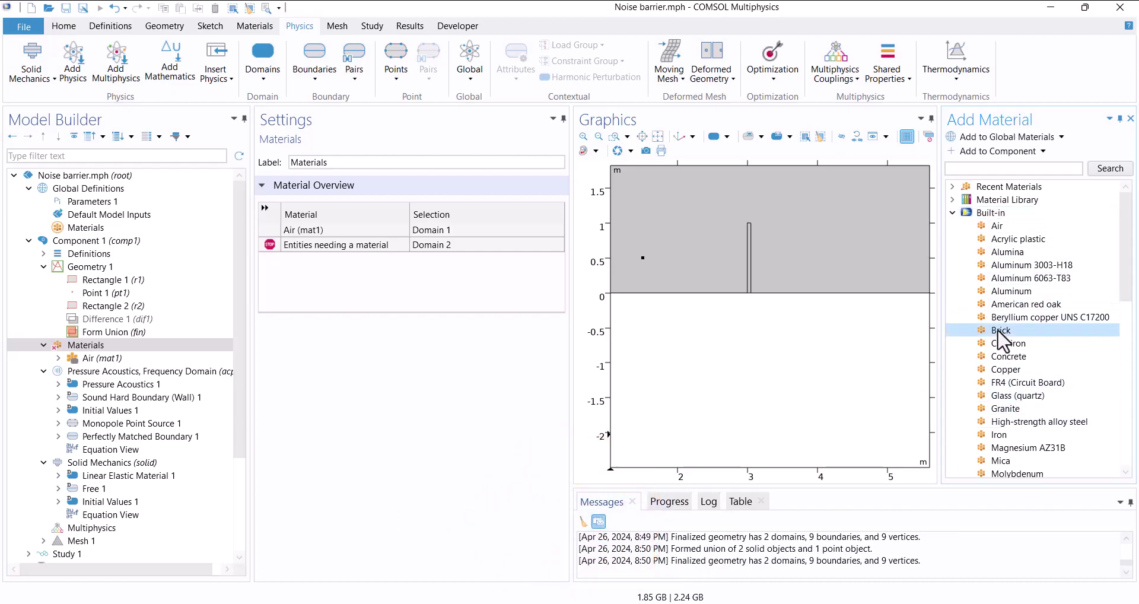
pyautogui.click(991, 151)
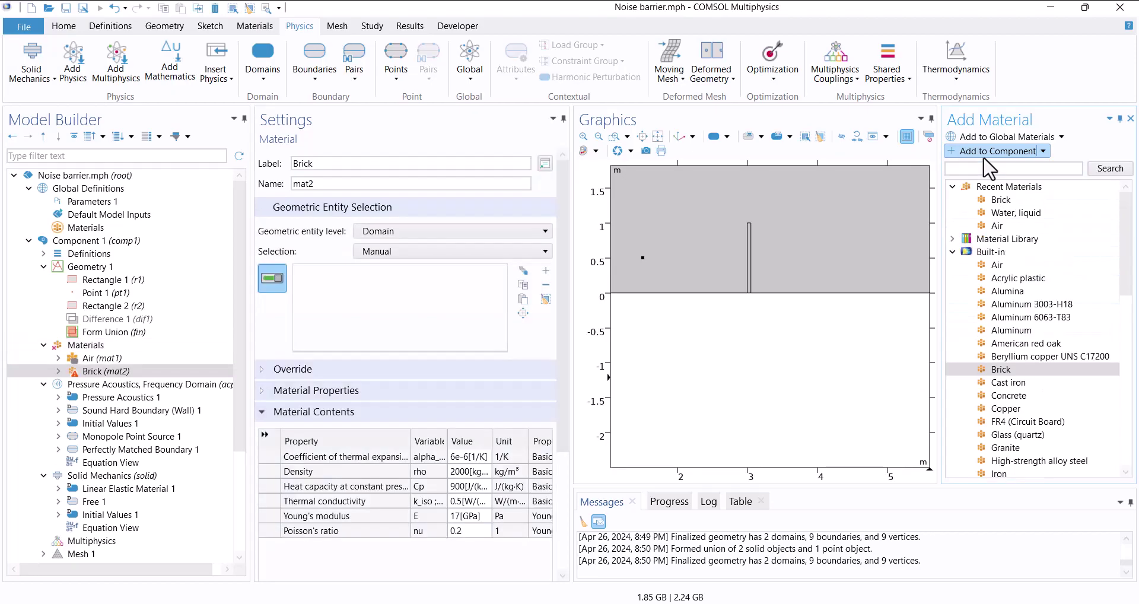
pyautogui.click(1130, 119)
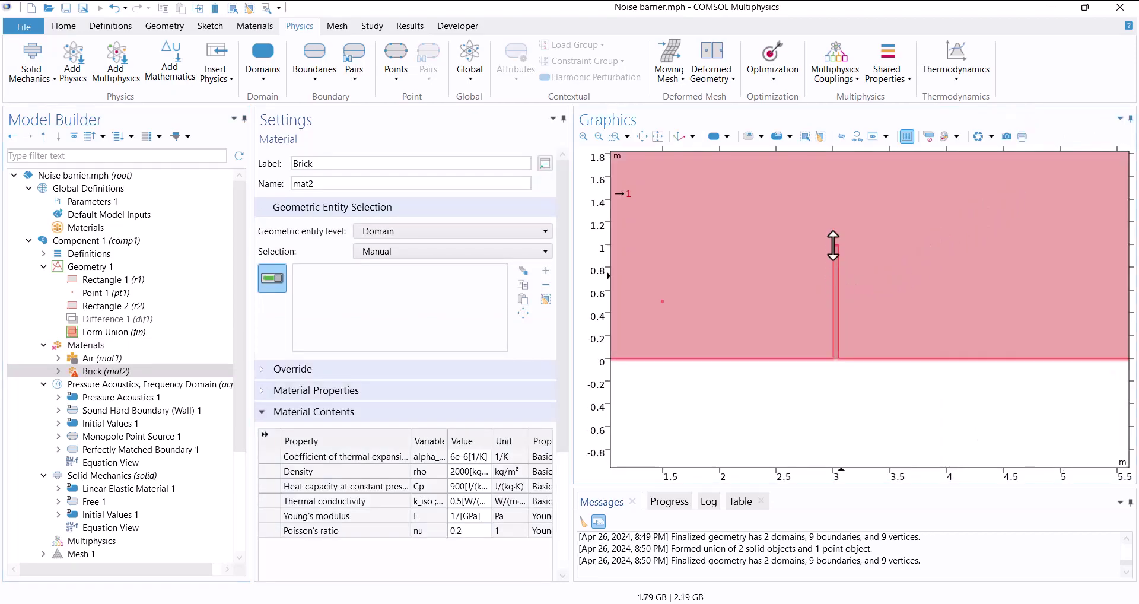
pyautogui.scroll(3, 833, 245)
pyautogui.click(837, 231)
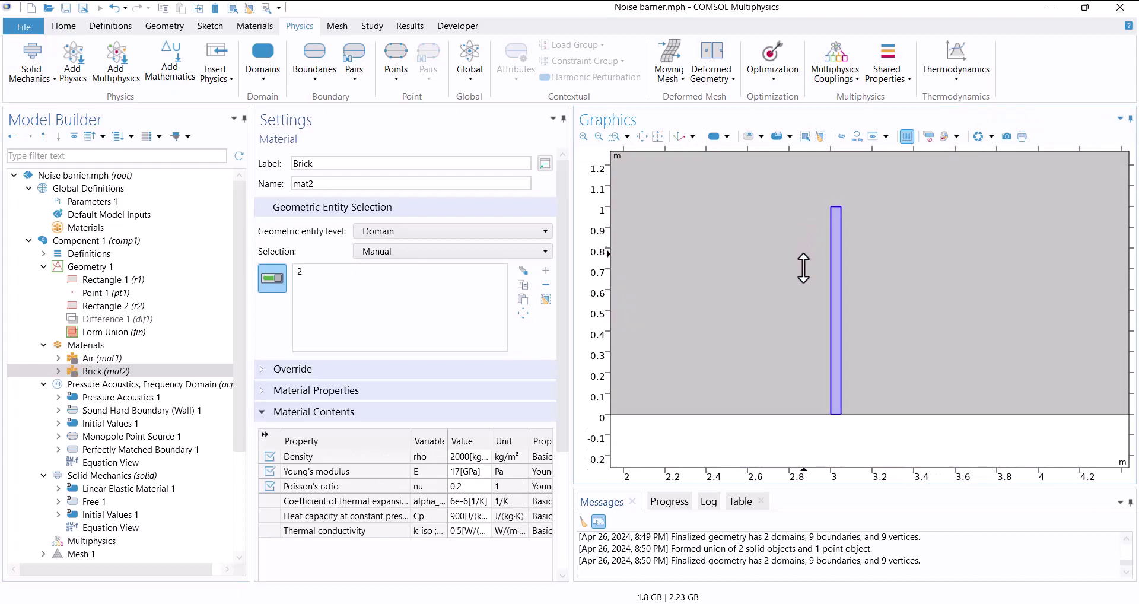
pyautogui.scroll(-2, 803, 268)
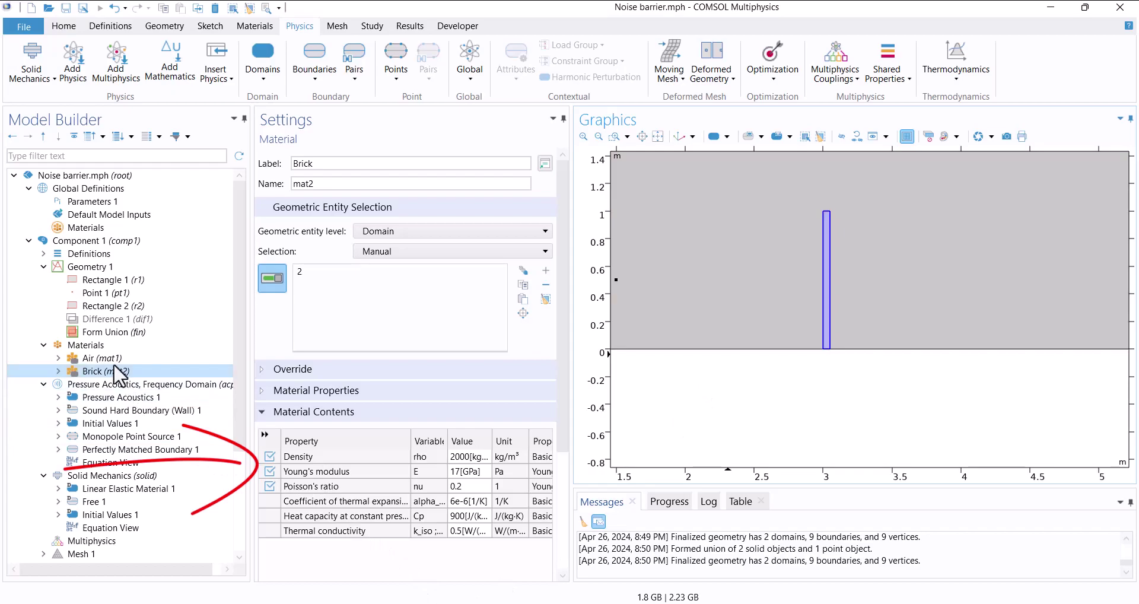
# Review domain assignments of Air, Pressure Acoustics, Brick and Solid Mechanics
pyautogui.click(111, 359)
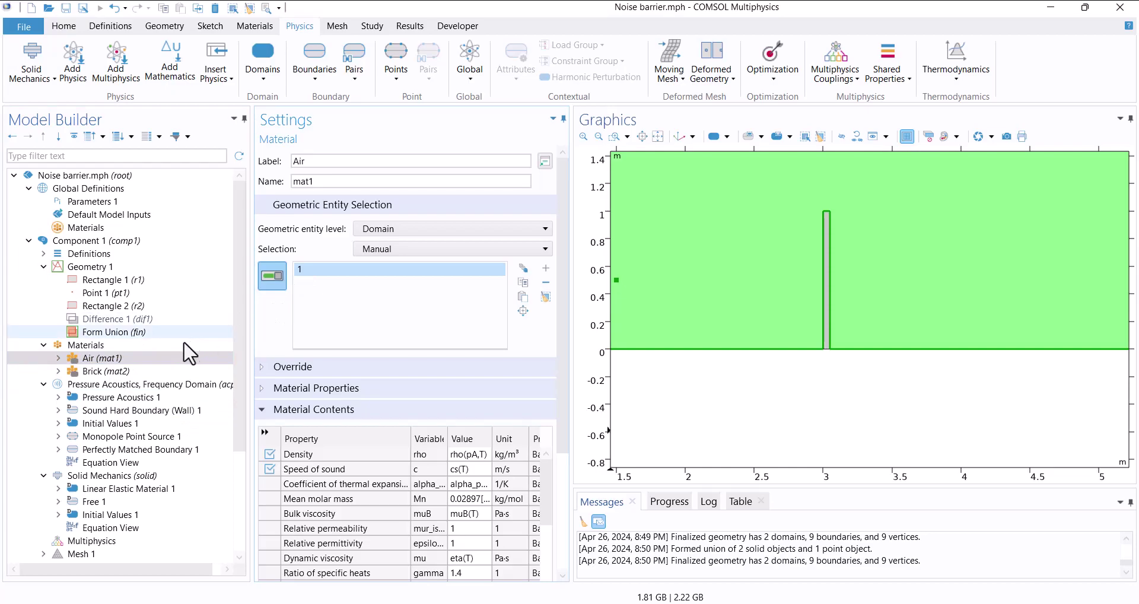
pyautogui.click(225, 384)
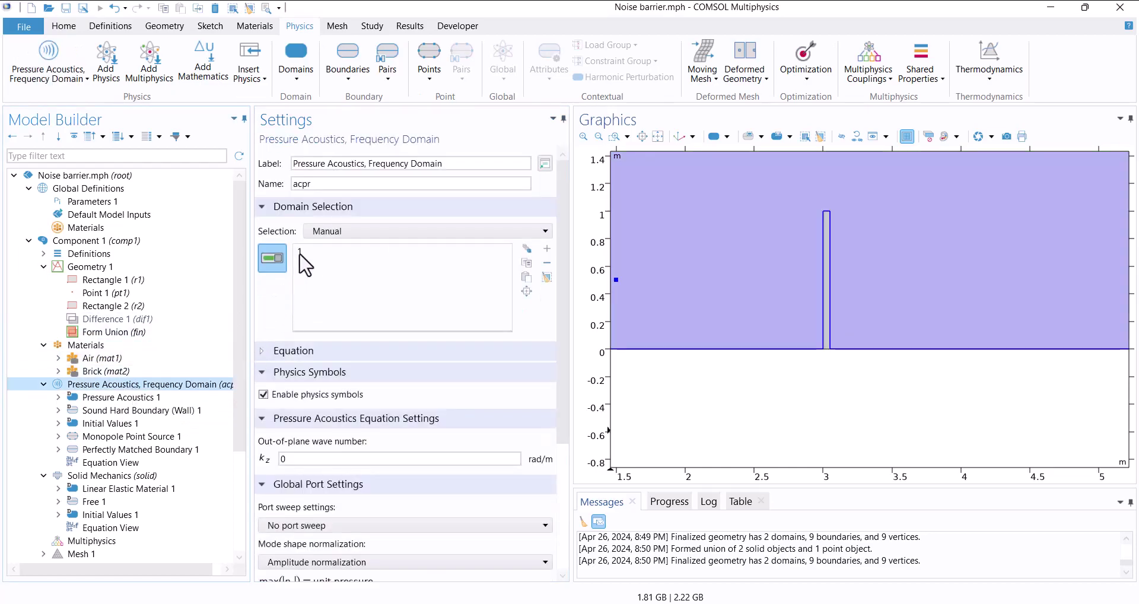
pyautogui.click(142, 371)
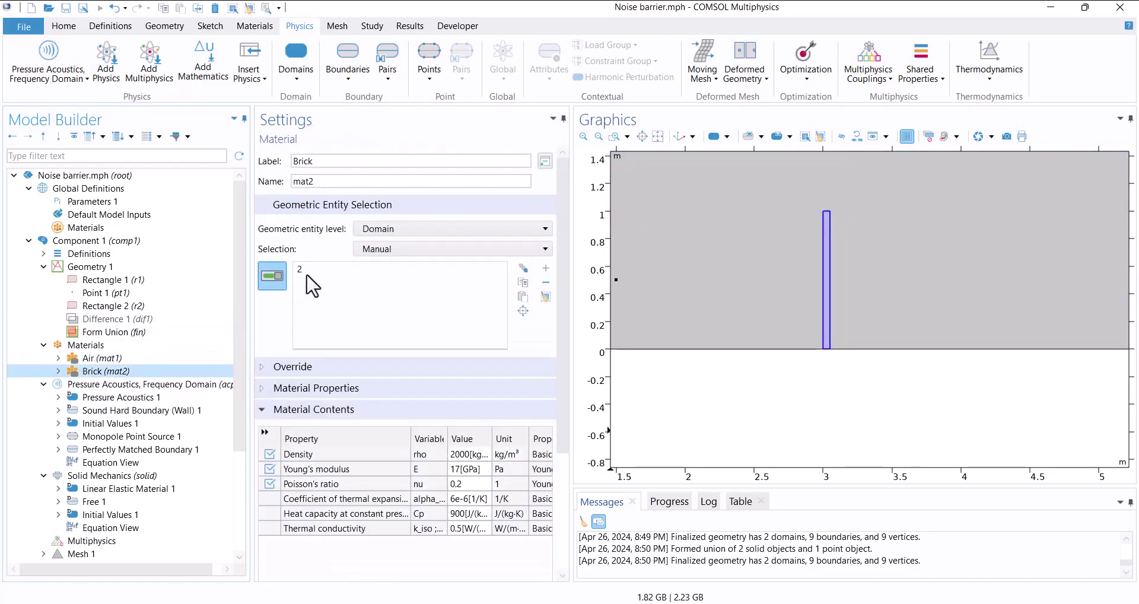
pyautogui.click(113, 475)
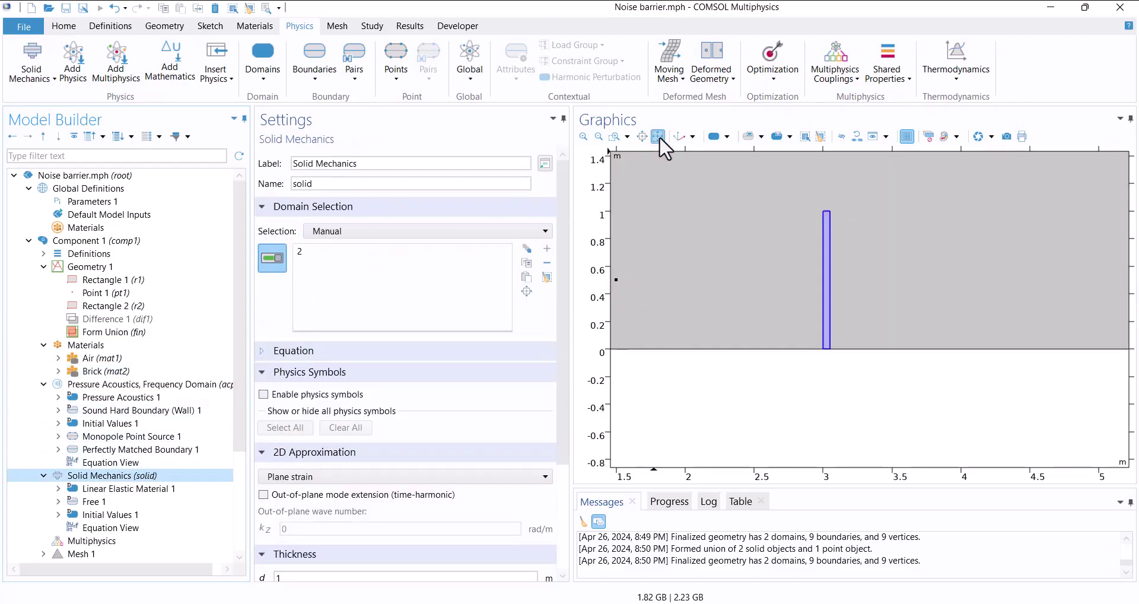
pyautogui.click(659, 136)
pyautogui.scroll(-2, 237, 296)
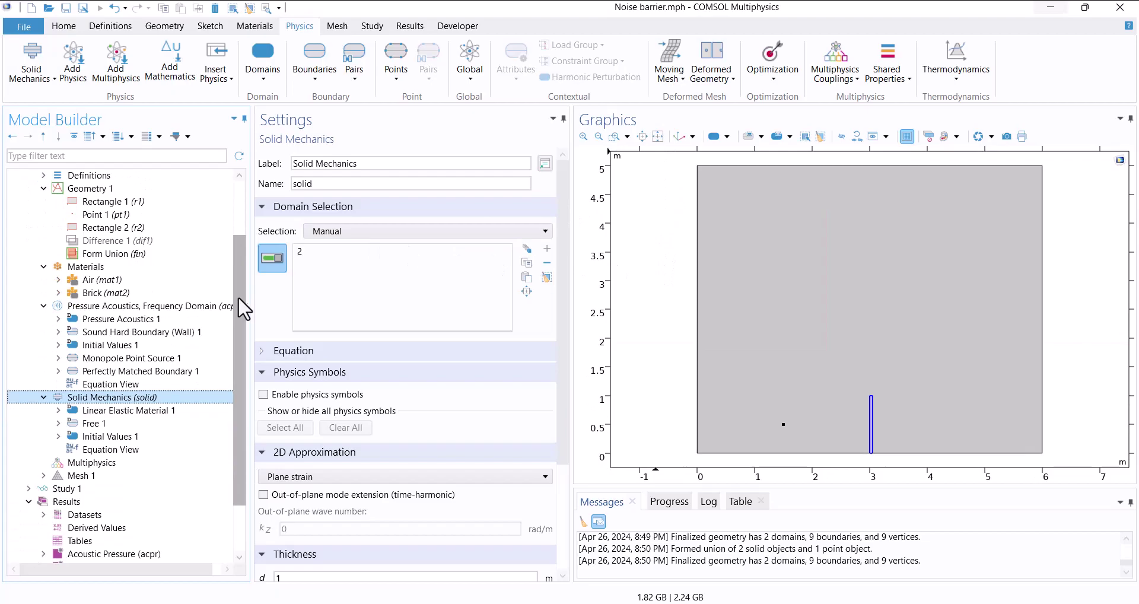
pyautogui.scroll(-1, 237, 296)
# Switch Mesh 1 to a physics-controlled sequence and build 16,769 elements, zooming near the barrier
pyautogui.click(86, 449)
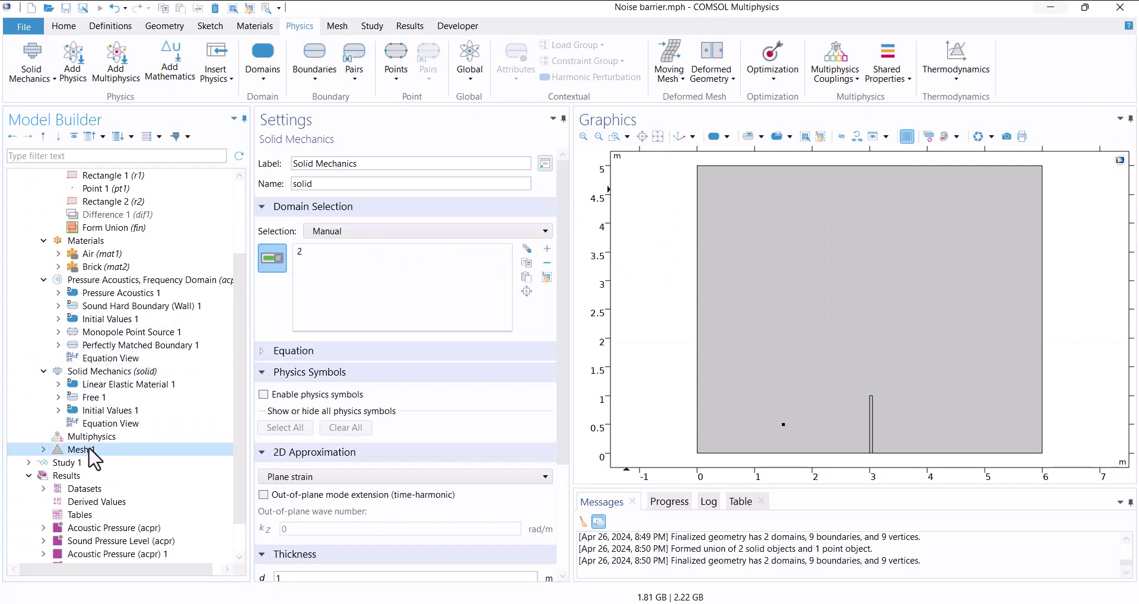
pyautogui.click(308, 227)
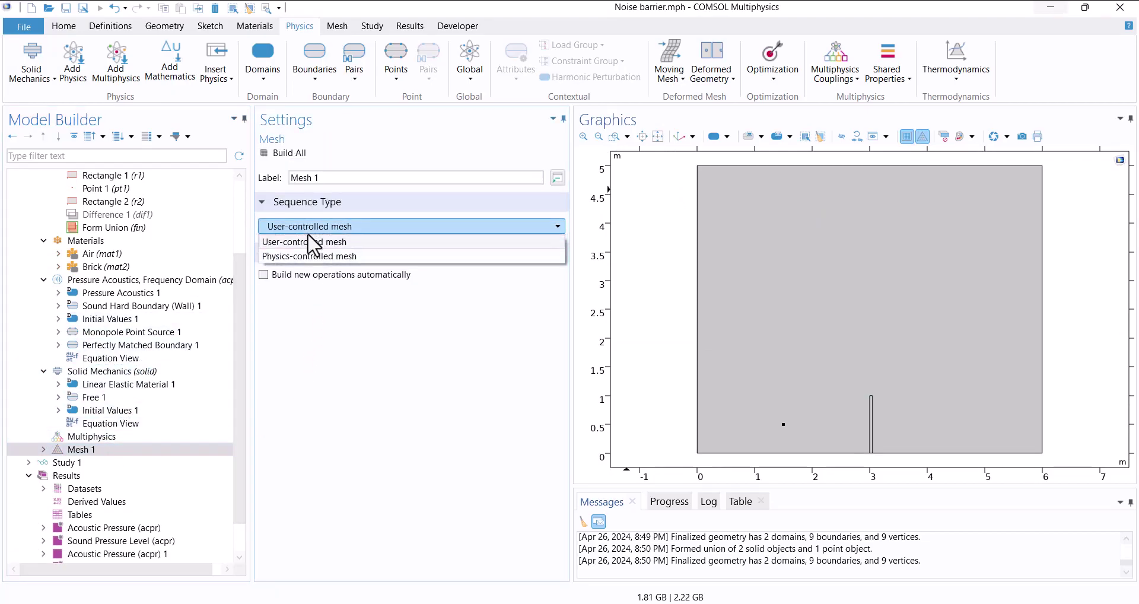
pyautogui.click(307, 253)
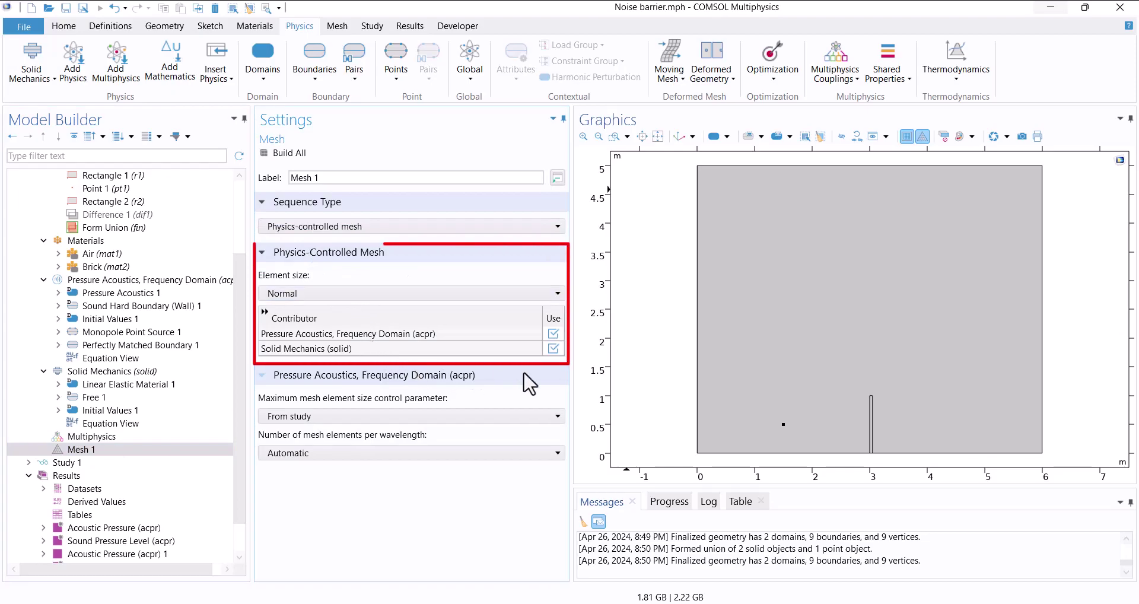
pyautogui.click(286, 153)
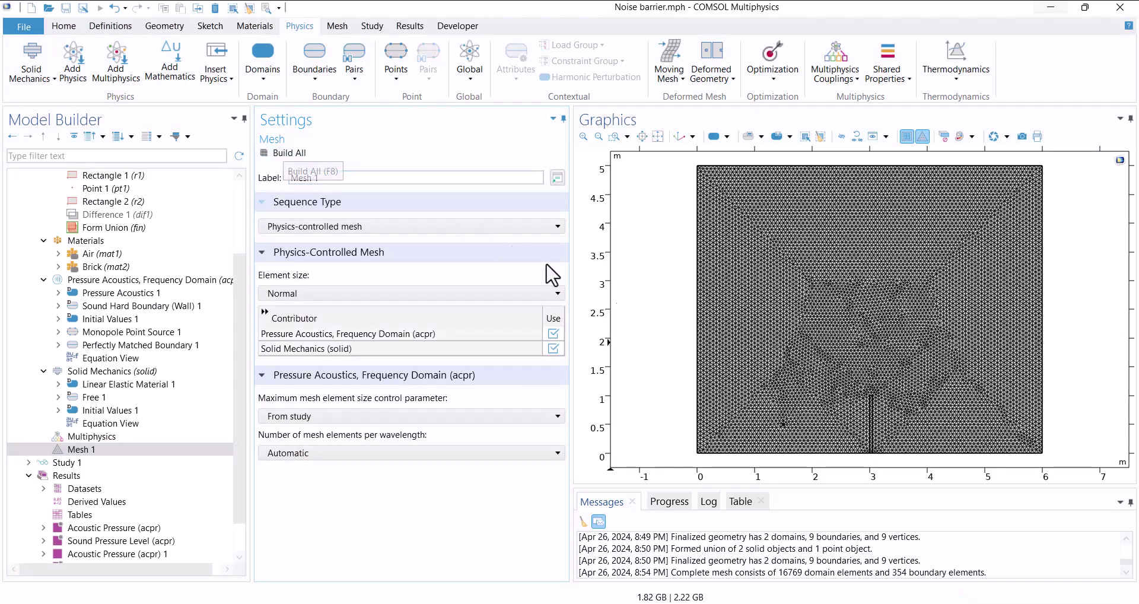
pyautogui.scroll(3, 854, 425)
pyautogui.moveTo(804, 263); pyautogui.dragTo(797, 258, button='right')
pyautogui.scroll(-3, 796, 258)
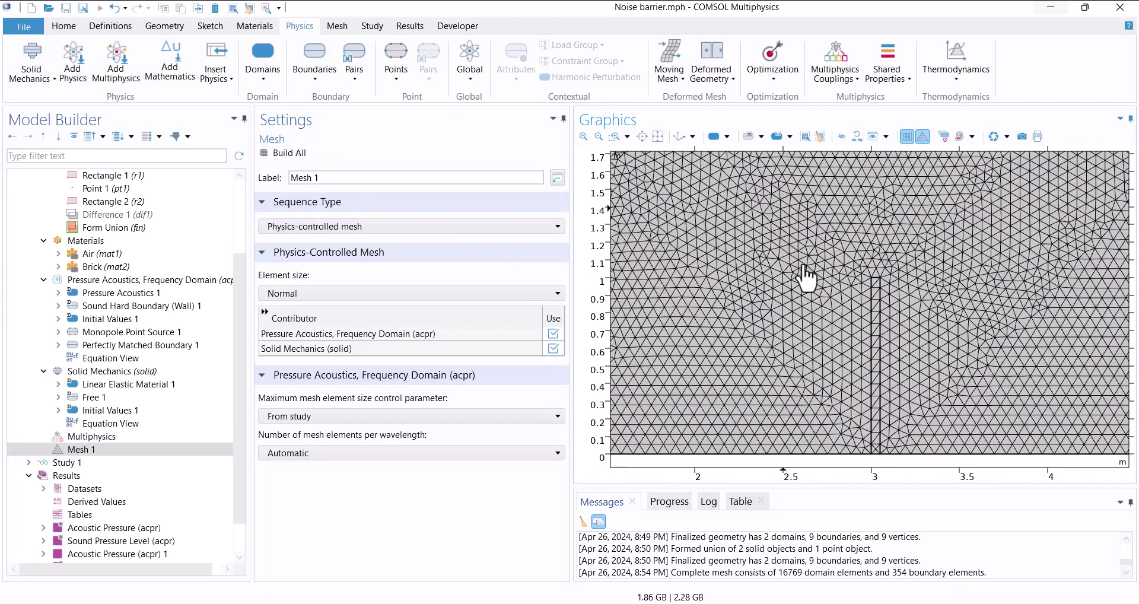
pyautogui.scroll(3, 584, 479)
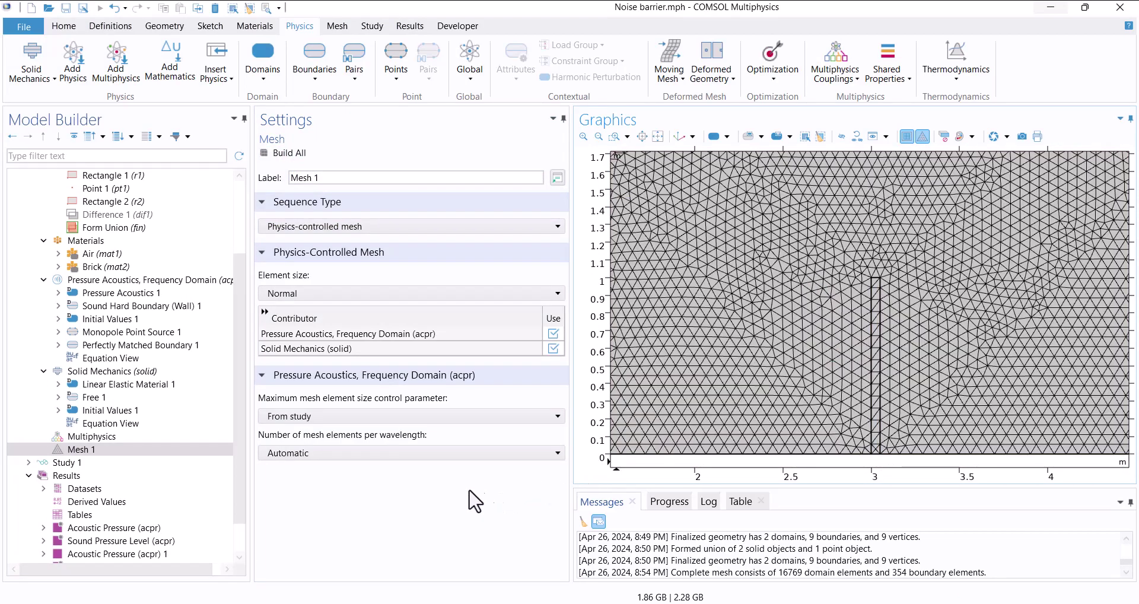
# Add an Acoustic–Structure Boundary coupling on the barrier's two side edges and top edge
pyautogui.click(92, 438)
pyautogui.rightClick(105, 450)
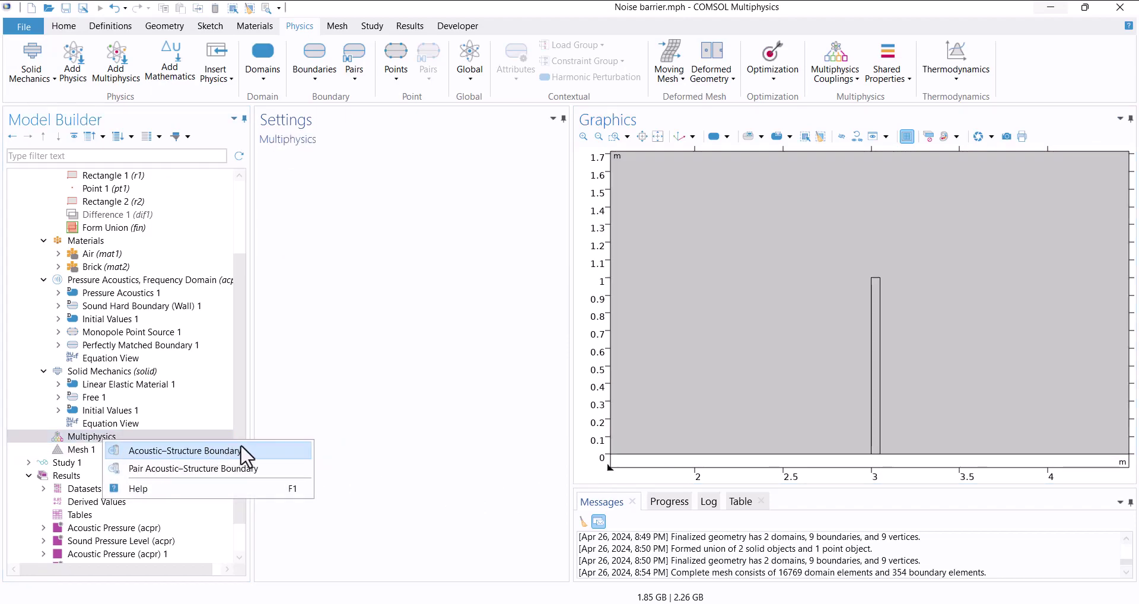
pyautogui.click(254, 450)
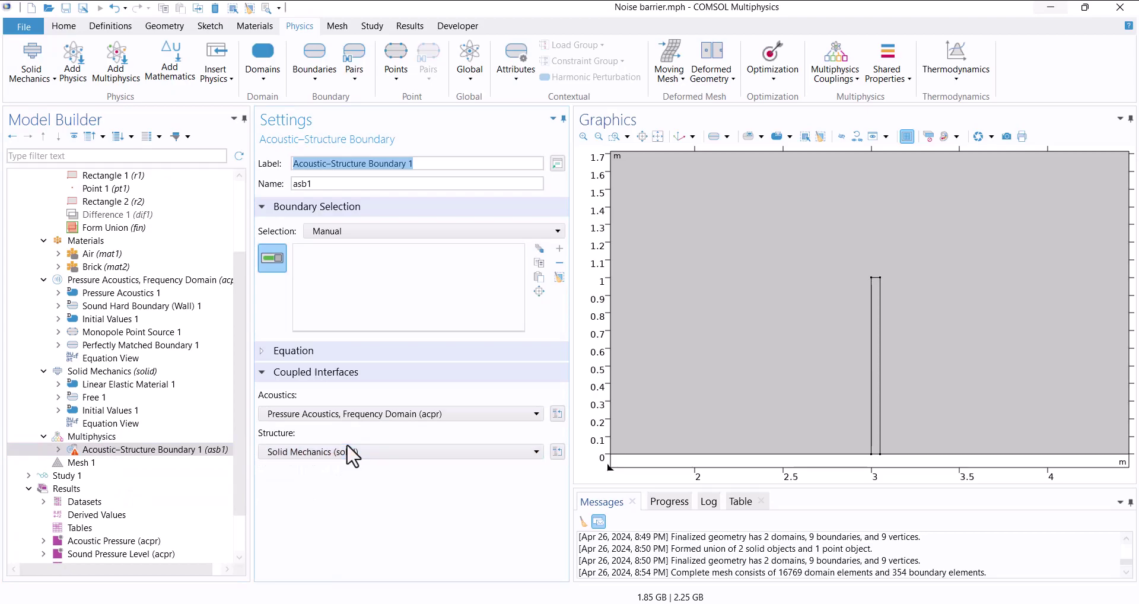
pyautogui.moveTo(750, 349); pyautogui.dragTo(750, 314, button='right')
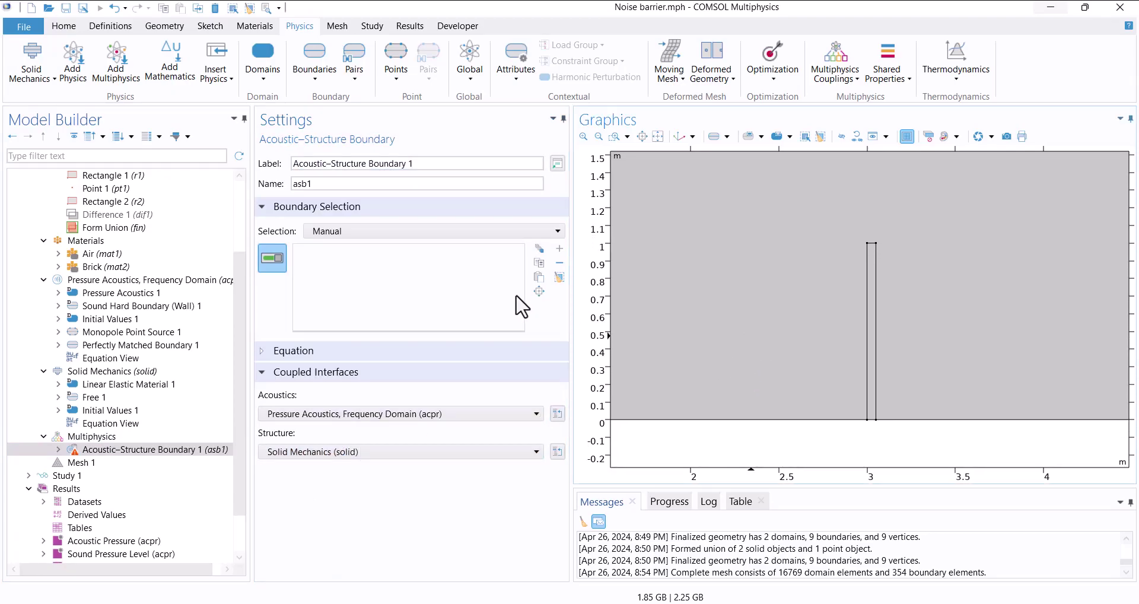
pyautogui.click(866, 297)
pyautogui.click(876, 264)
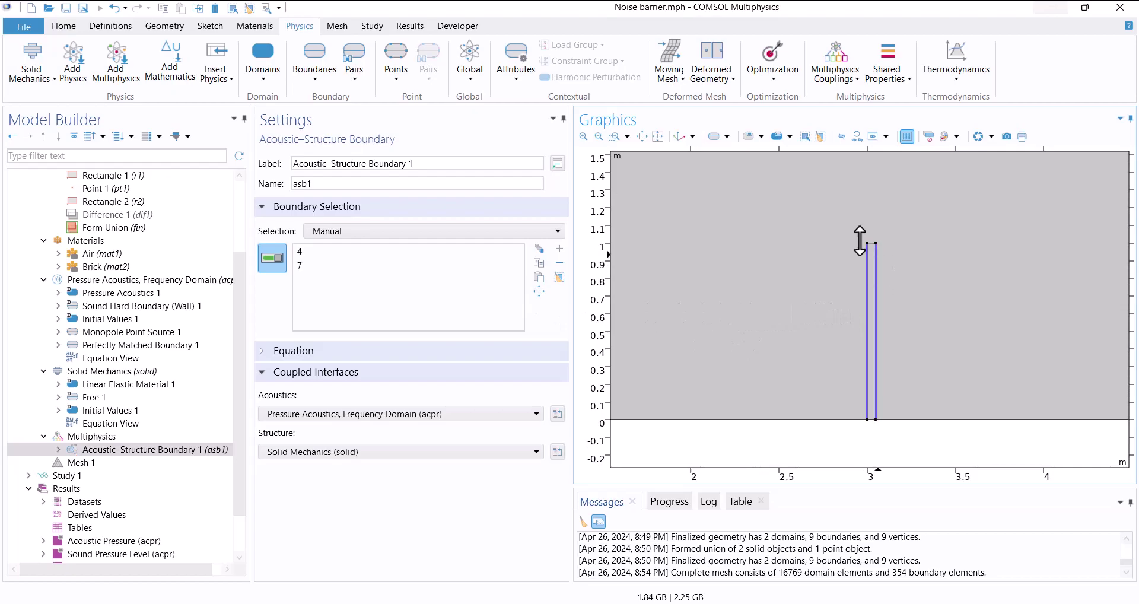
pyautogui.scroll(2, 860, 240)
pyautogui.click(876, 241)
pyautogui.scroll(-1, 826, 270)
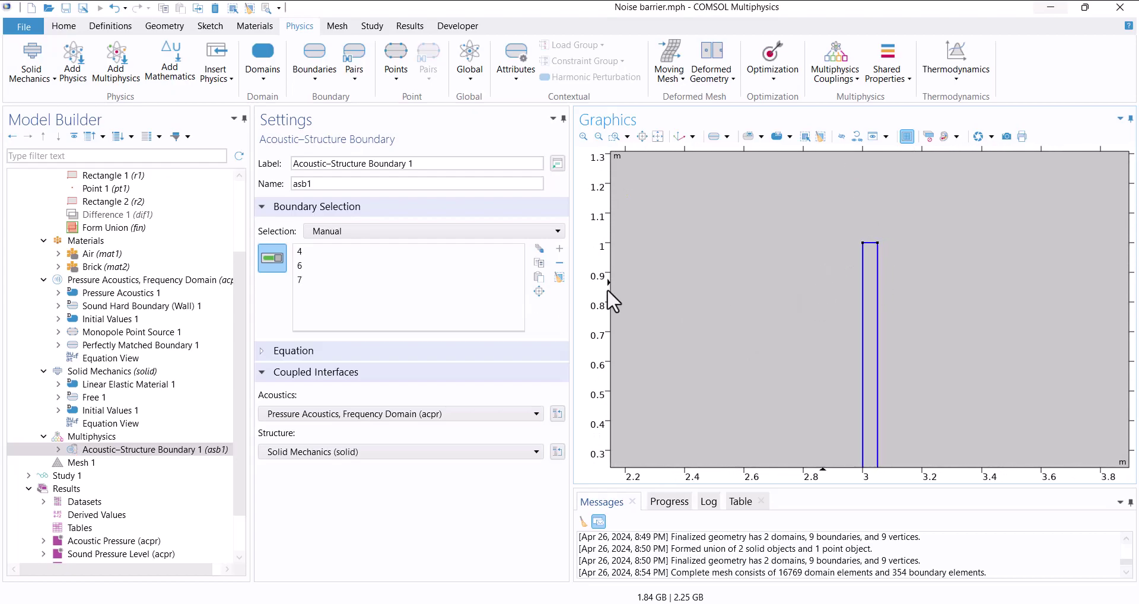
# Set the coupling's selection to All boundaries, verify boundaries 4 and 7, and show the mesh
pyautogui.click(409, 231)
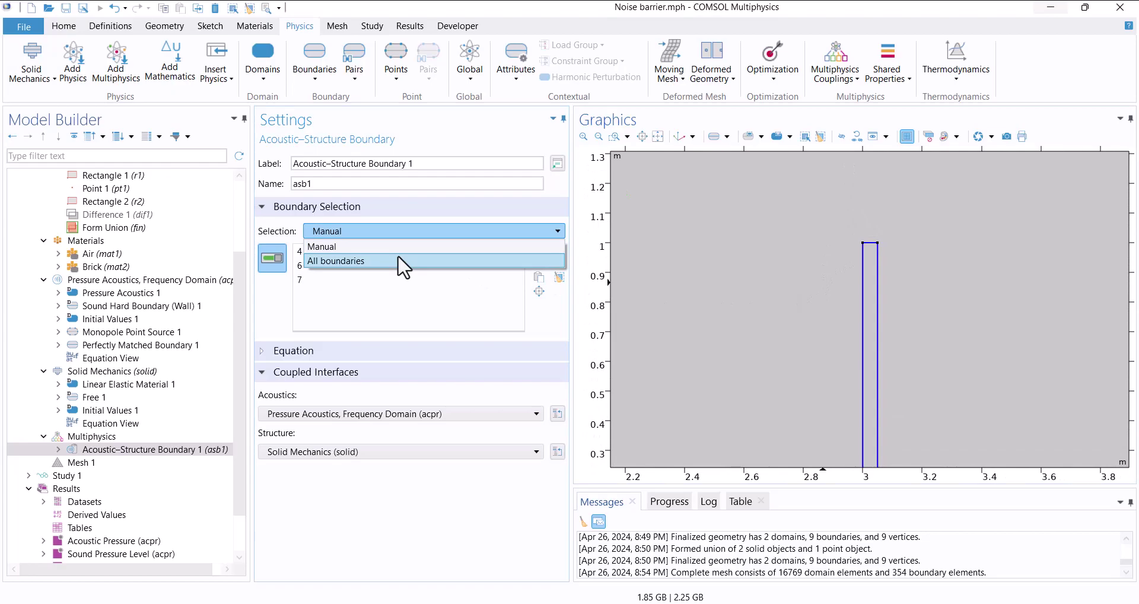
pyautogui.click(403, 262)
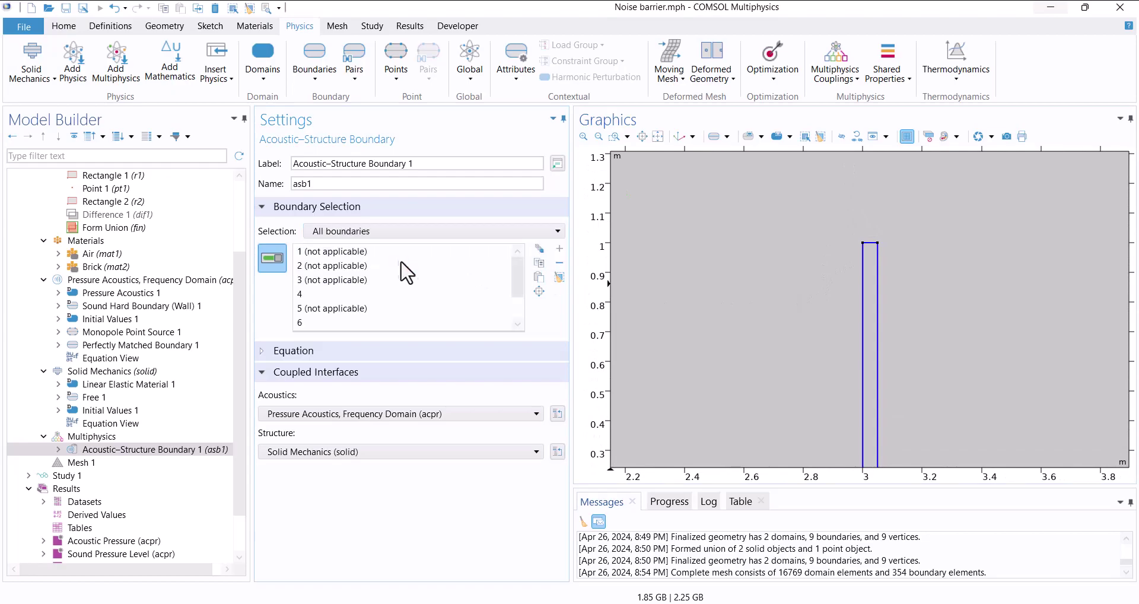
pyautogui.click(317, 296)
pyautogui.scroll(-1, 520, 303)
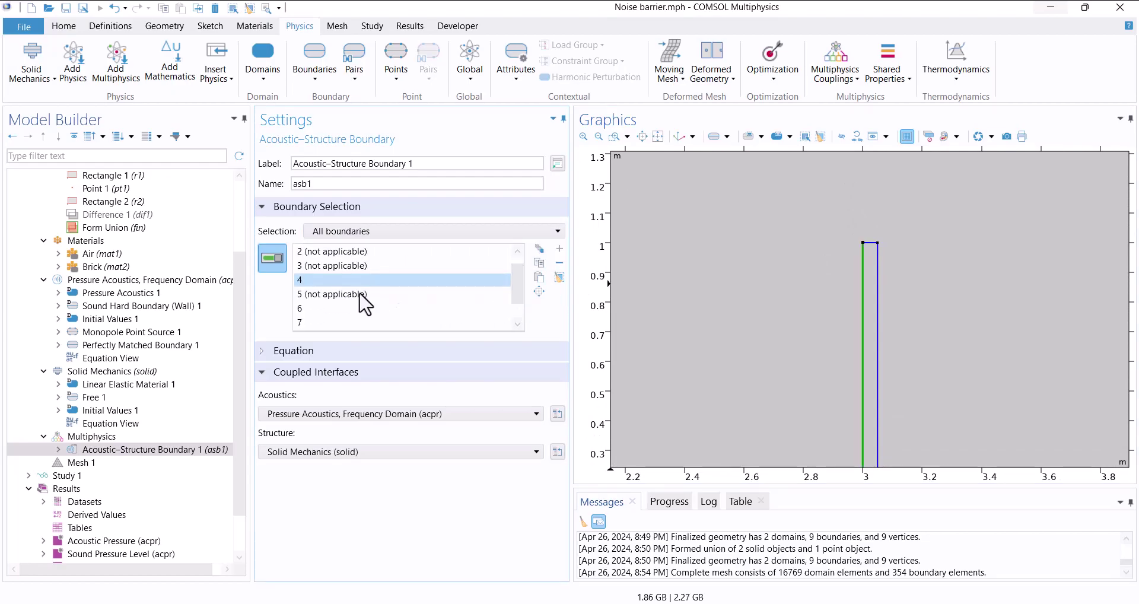
pyautogui.click(306, 322)
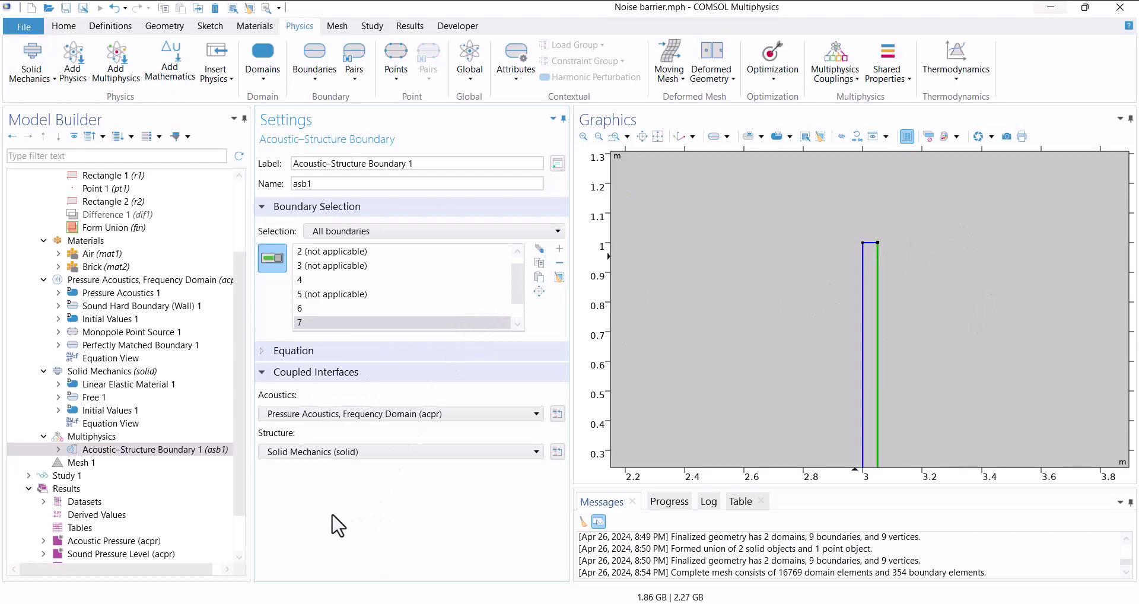
pyautogui.click(71, 464)
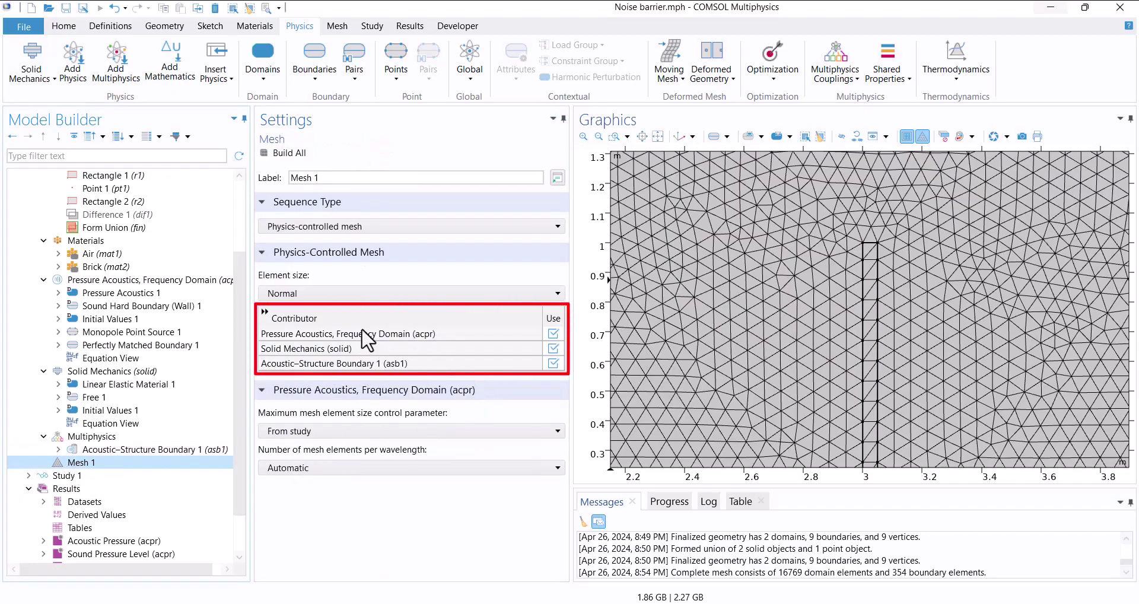
# Fit the full mesh into view, then review Study 1 and the Solid Mechanics settings
pyautogui.click(657, 136)
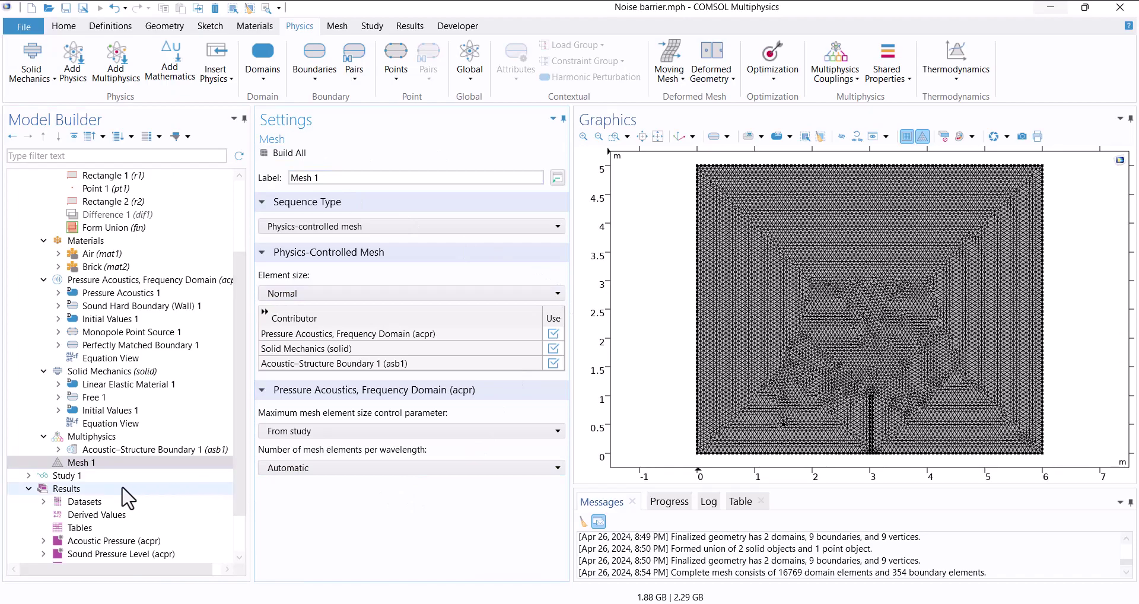
pyautogui.click(66, 476)
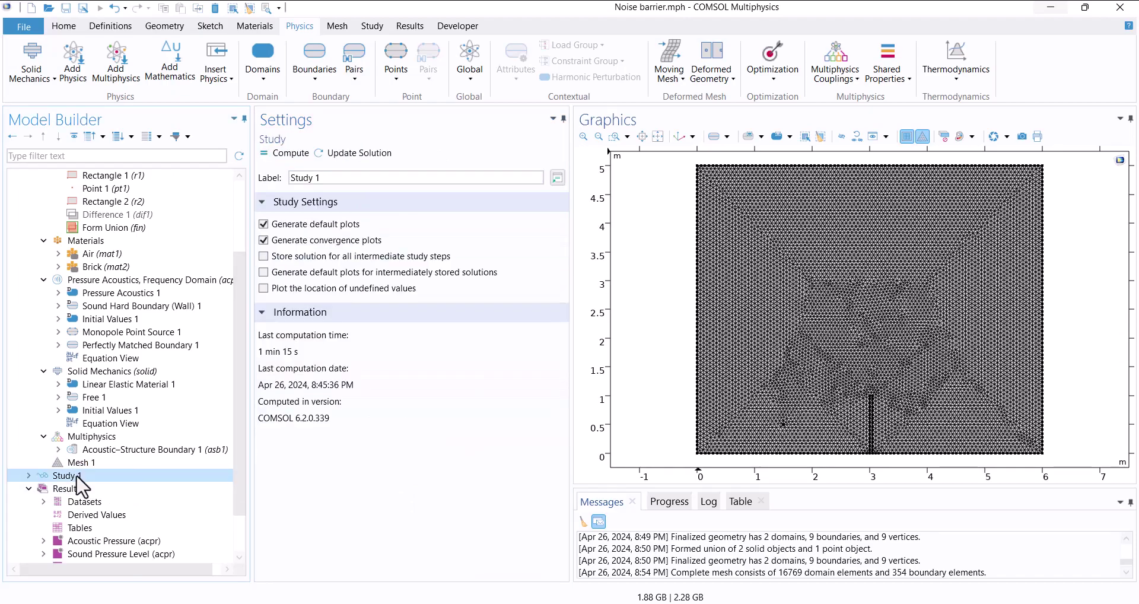
pyautogui.click(95, 384)
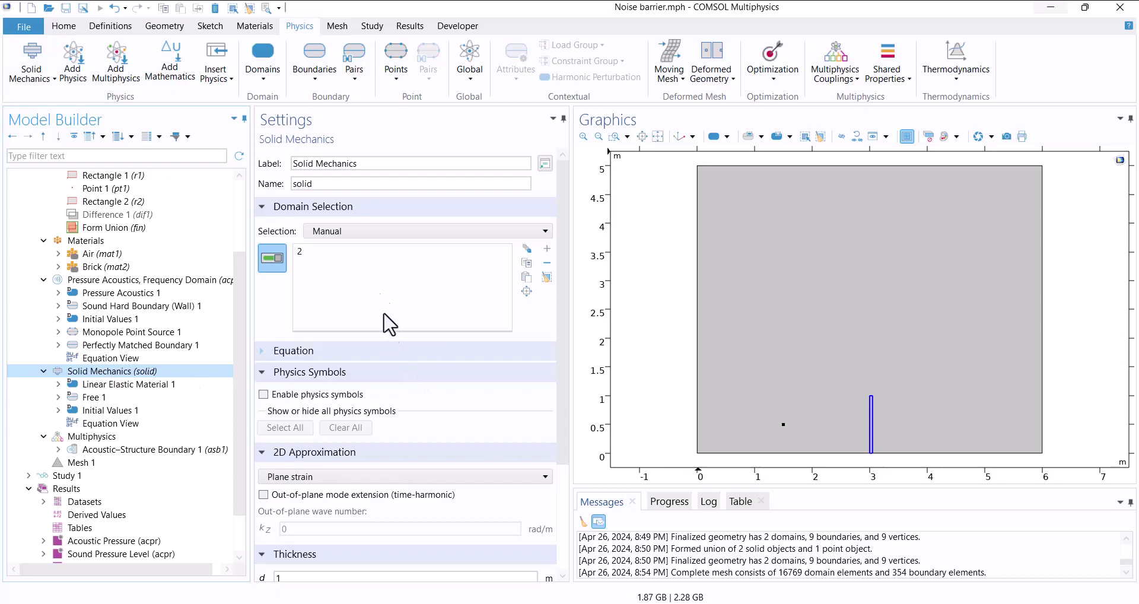
# Add a Solid Mechanics Fixed Constraint on boundary 5, the barrier's bottom edge
pyautogui.click(313, 77)
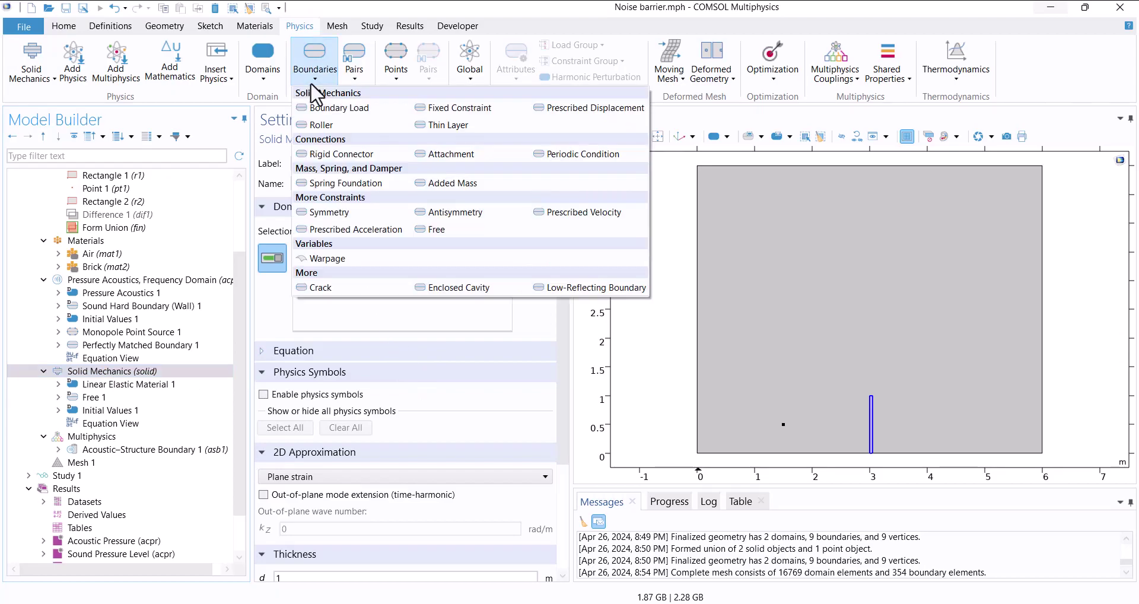
pyautogui.click(467, 109)
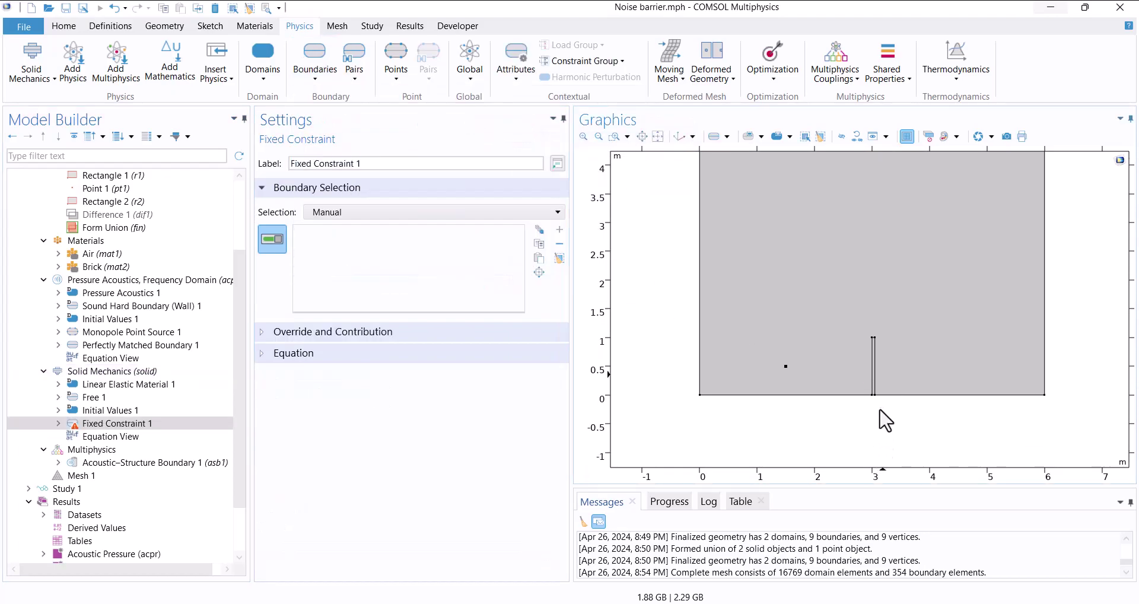
pyautogui.scroll(5, 884, 416)
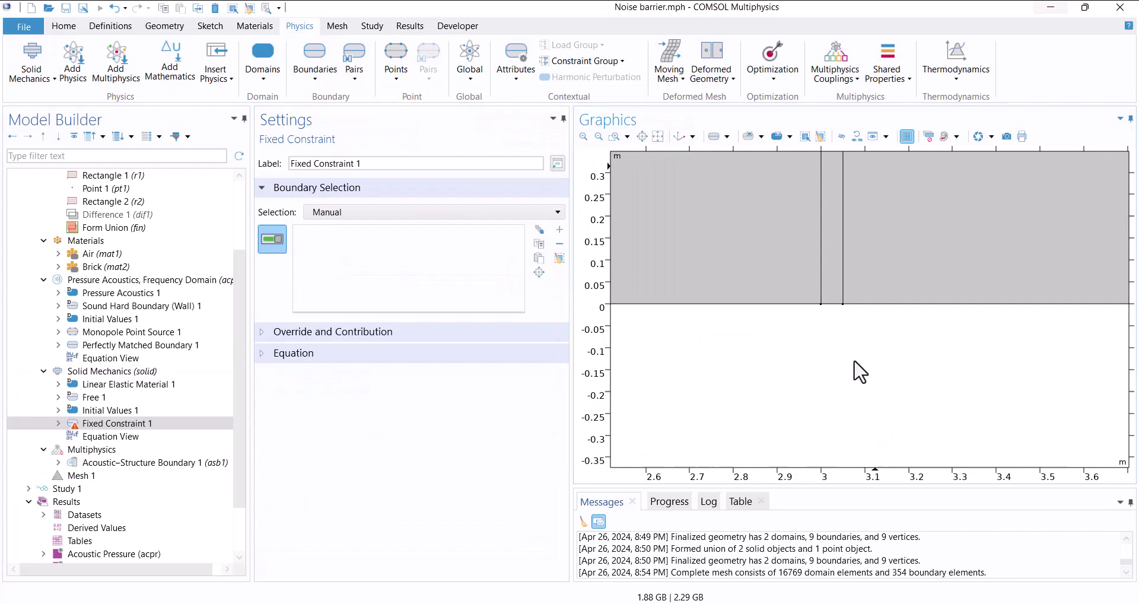
pyautogui.click(833, 305)
pyautogui.click(656, 137)
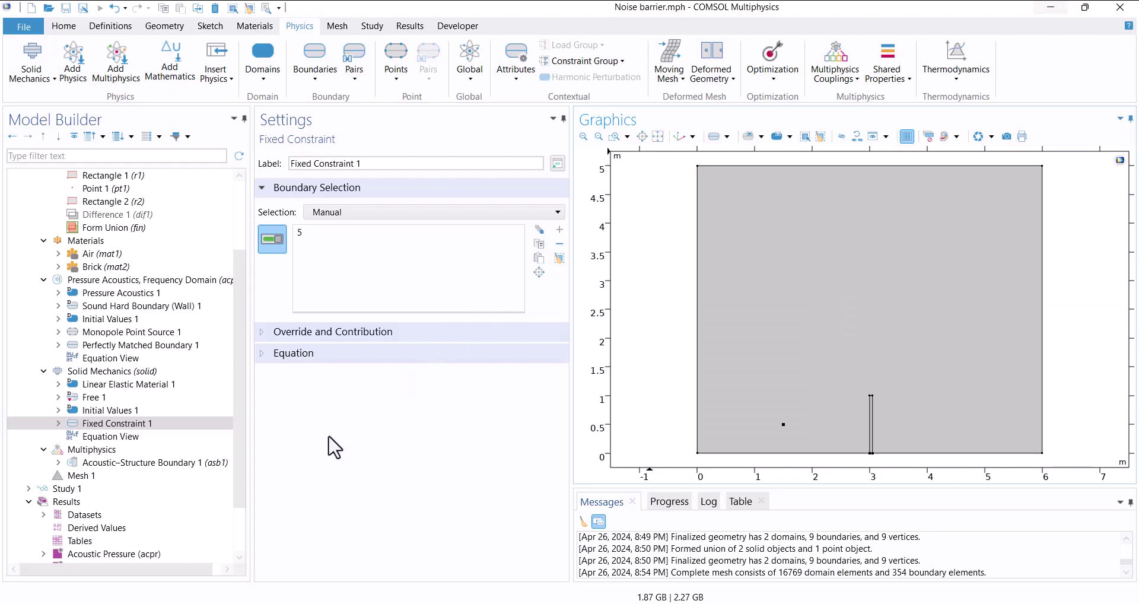
# Review the Solid Mechanics, Pressure Acoustics, monopole point source and acoustic–structure boundary settings
pyautogui.click(115, 371)
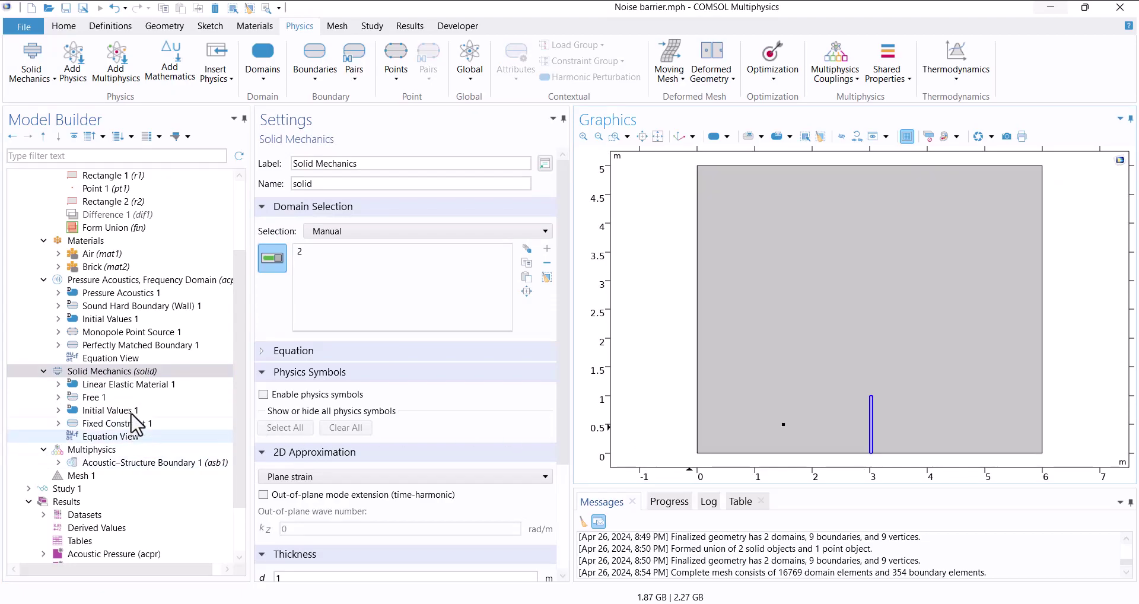
pyautogui.click(128, 279)
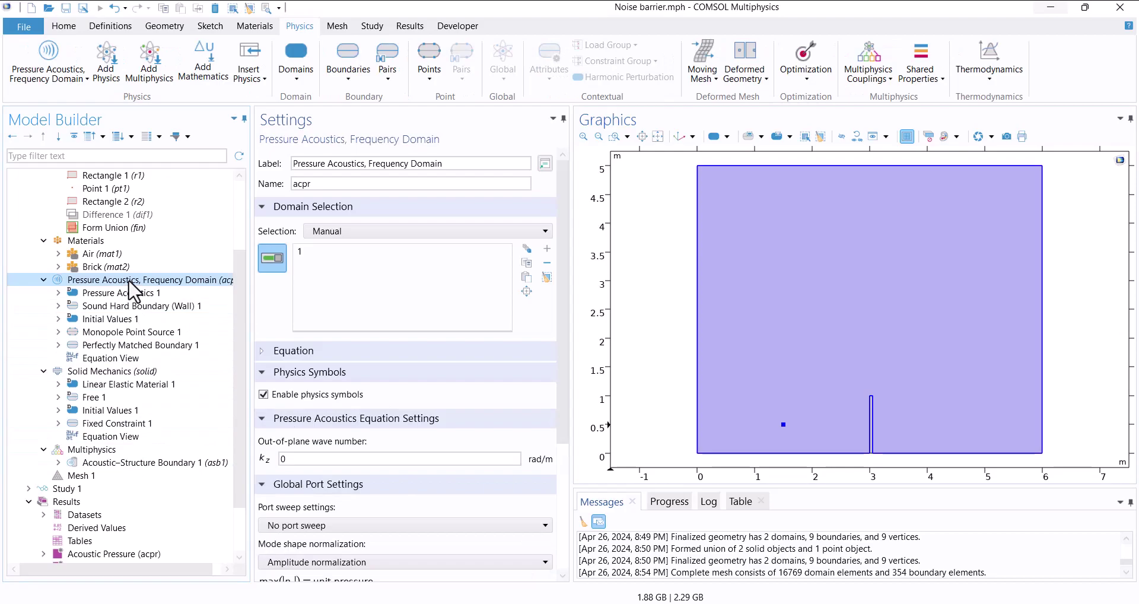
pyautogui.click(139, 333)
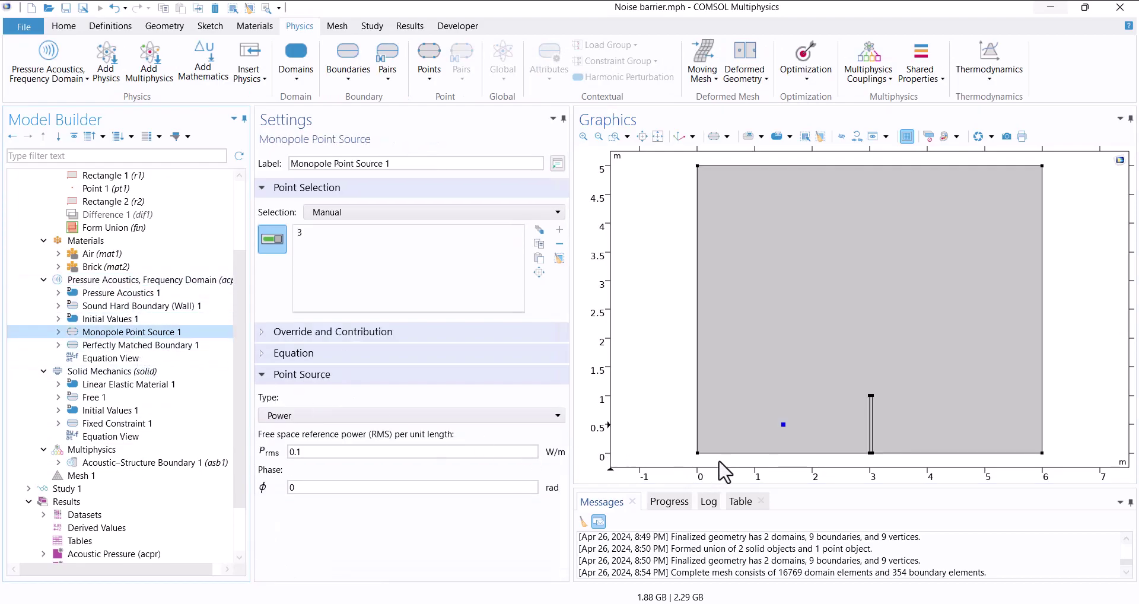
pyautogui.click(126, 462)
pyautogui.scroll(3, 888, 376)
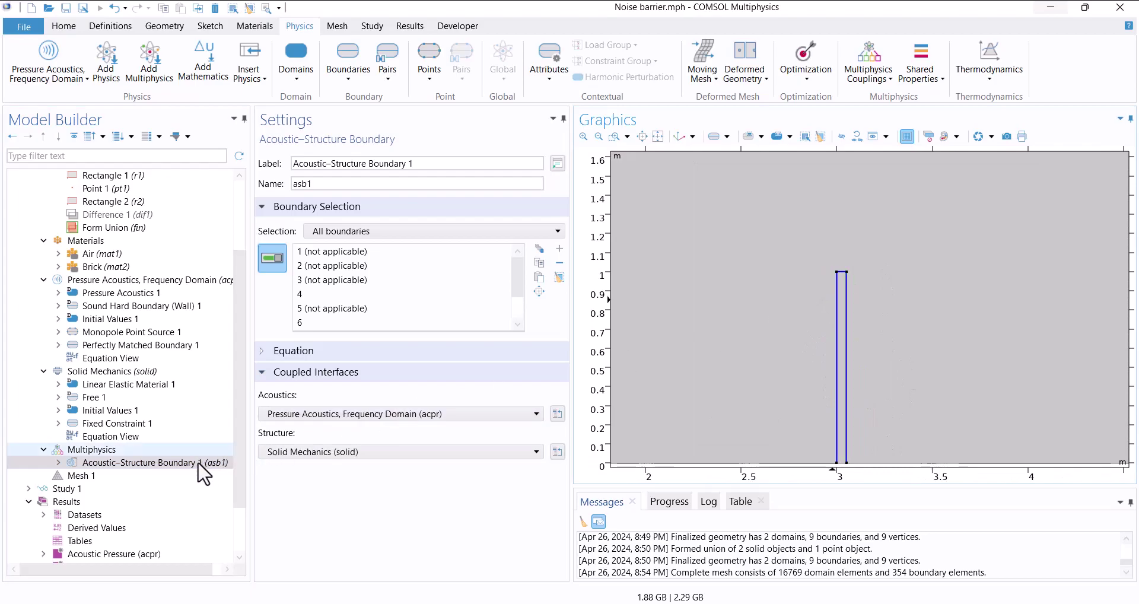
# Check Study 1's parametric sweep of y0 from 0.1 to 4 in 0.2 steps
pyautogui.click(92, 487)
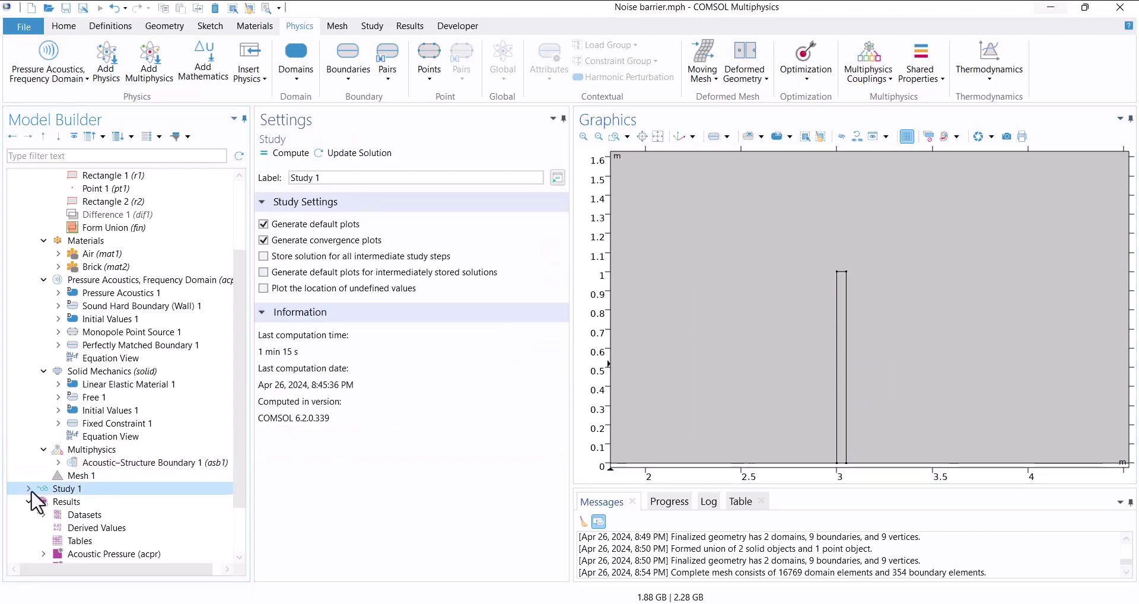
pyautogui.click(30, 488)
pyautogui.click(103, 502)
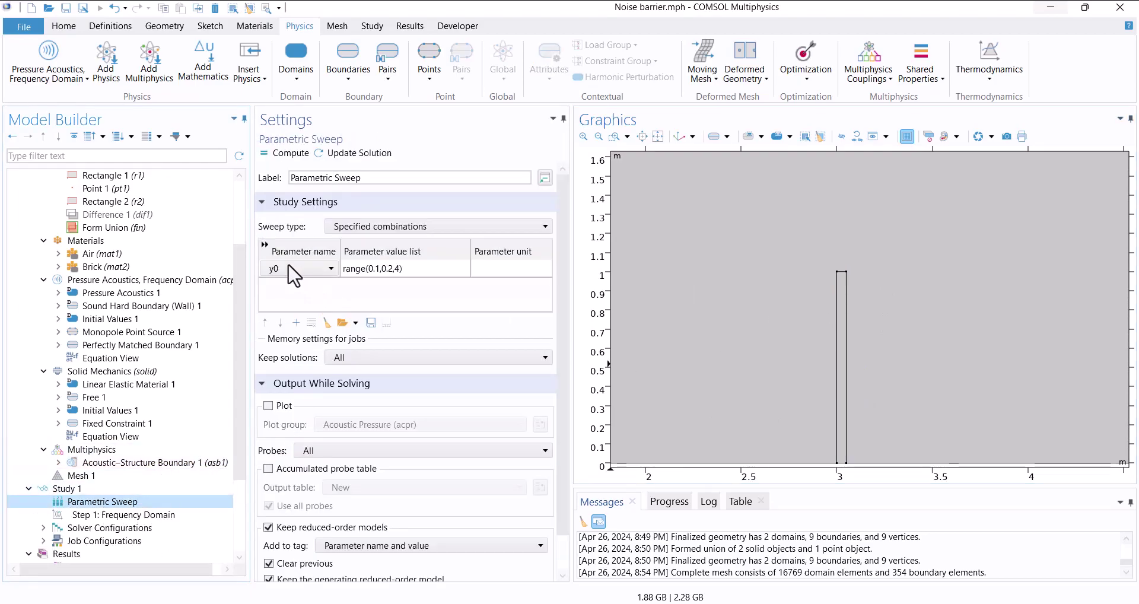
pyautogui.click(98, 491)
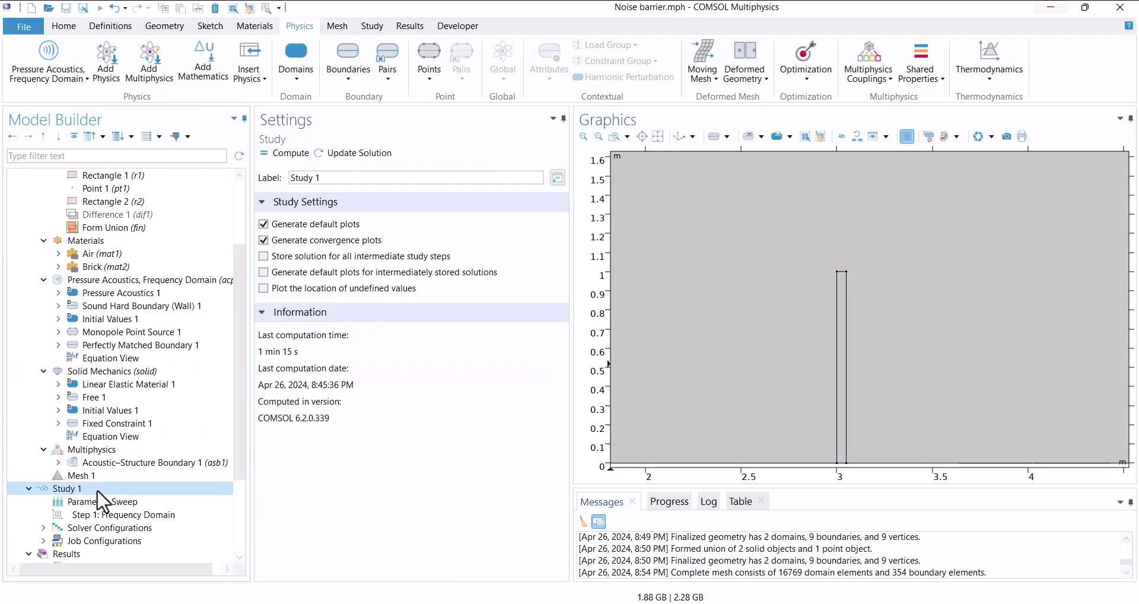
pyautogui.rightClick(98, 492)
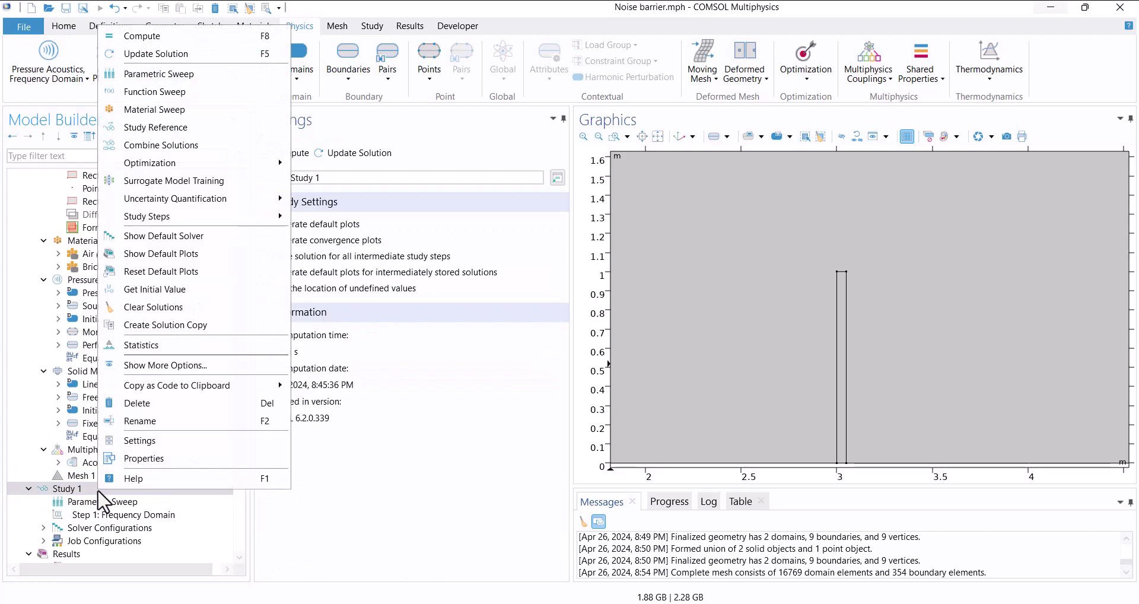
# Compute Study 1, then view the new Sound Pressure Level and Acoustic Pressure plots
pyautogui.click(172, 46)
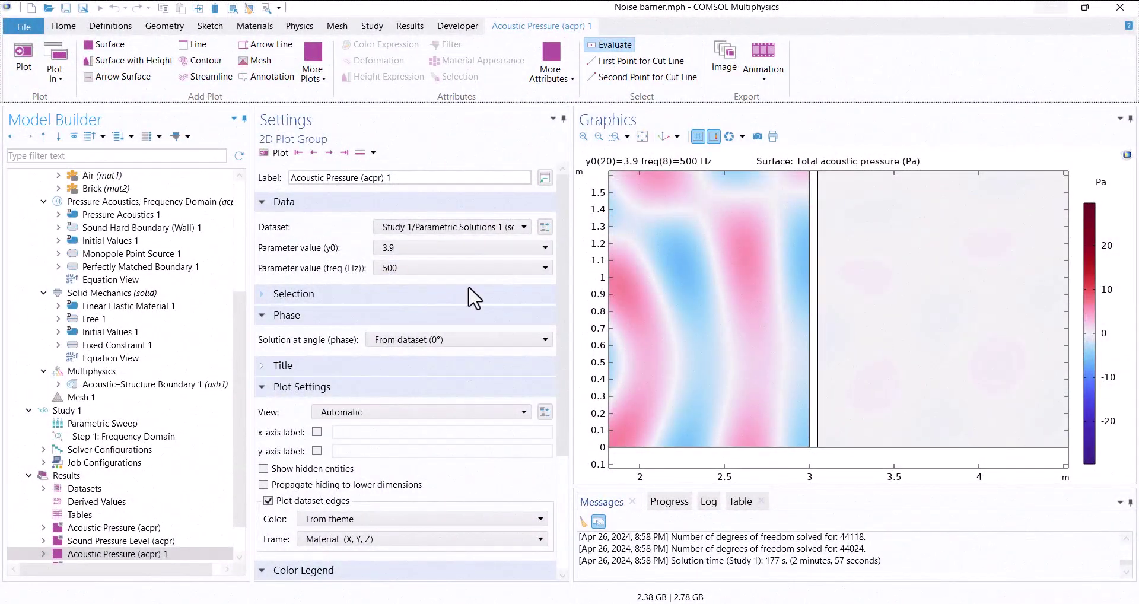
pyautogui.click(642, 136)
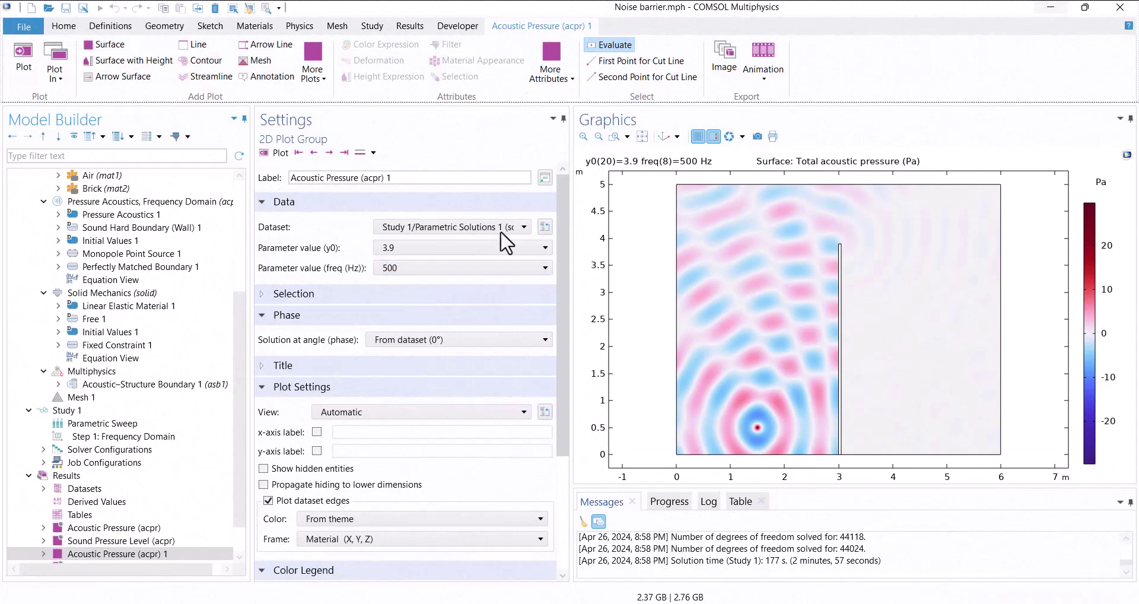
pyautogui.scroll(-1, 234, 380)
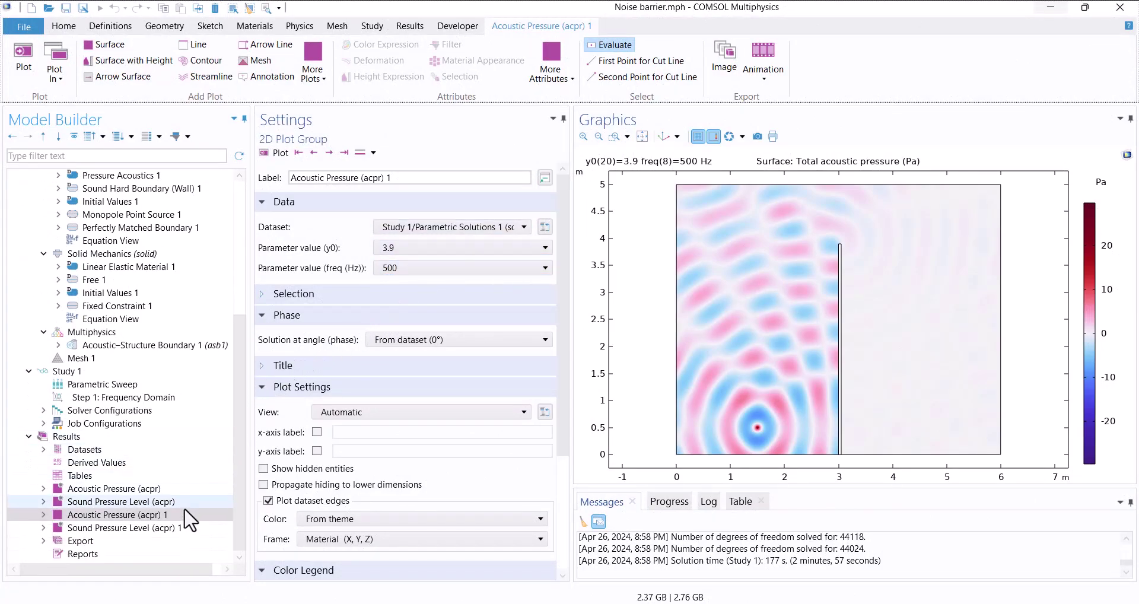
pyautogui.click(172, 527)
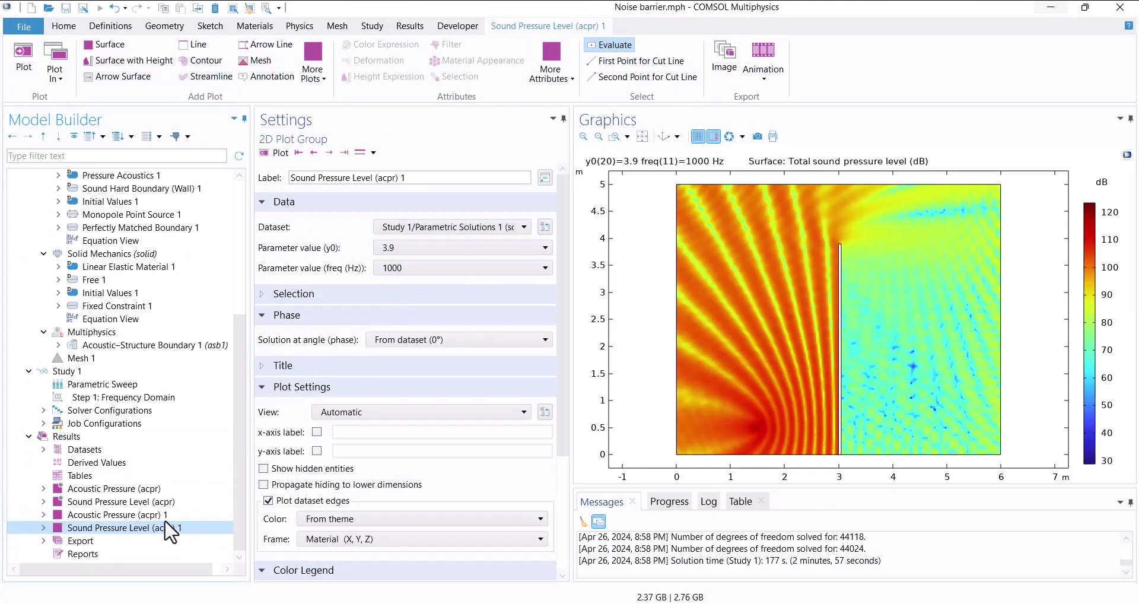
pyautogui.click(164, 518)
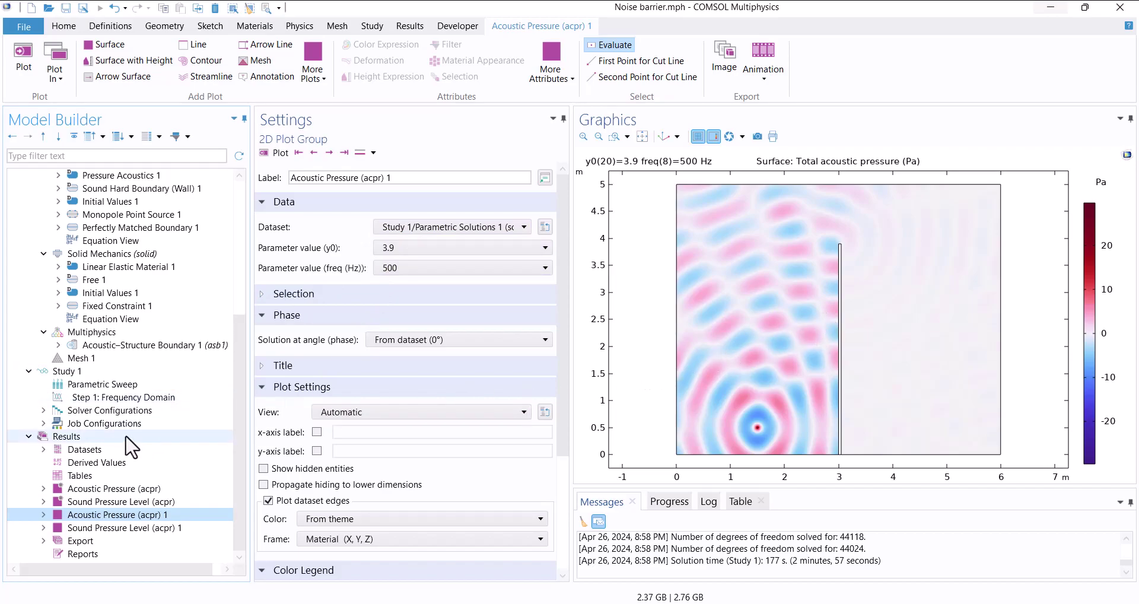
# Create 2D Plot Group 5 containing a Surface plot
pyautogui.rightClick(91, 437)
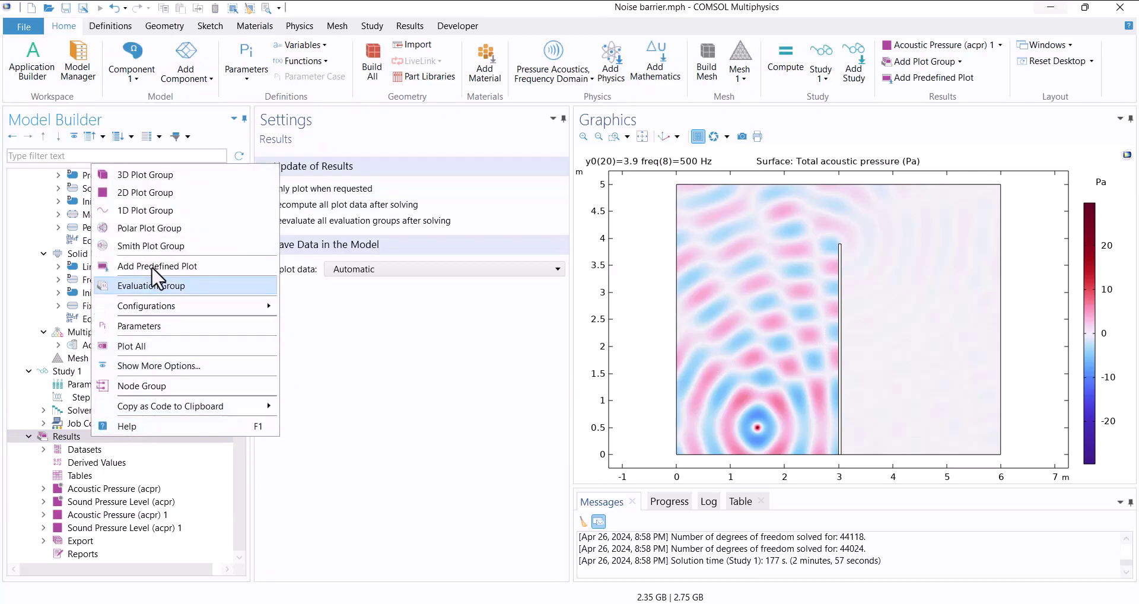
pyautogui.click(145, 195)
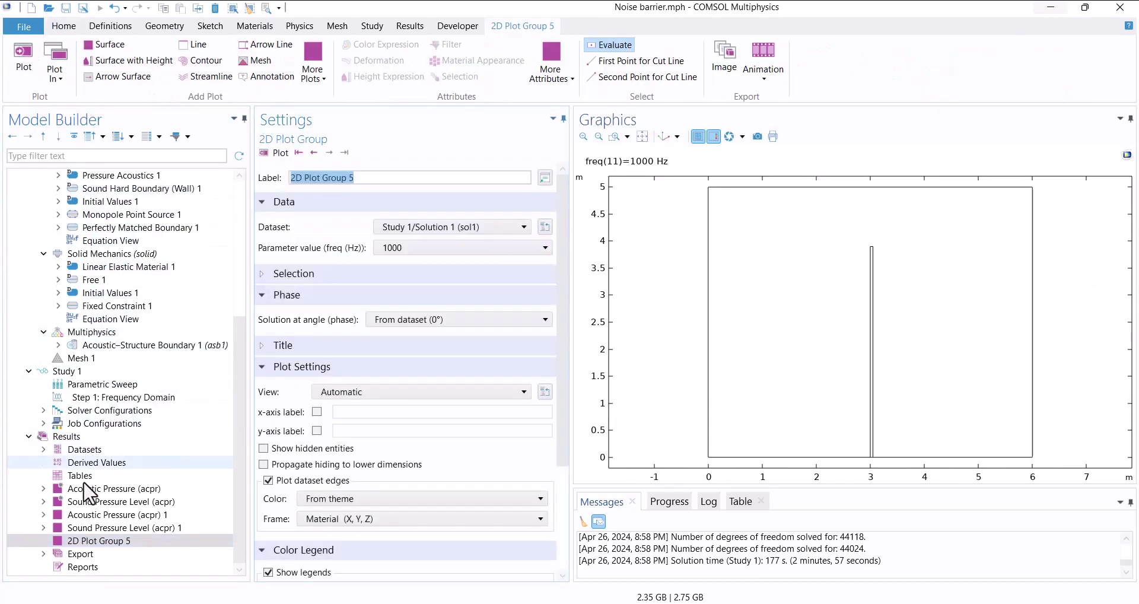
pyautogui.rightClick(84, 541)
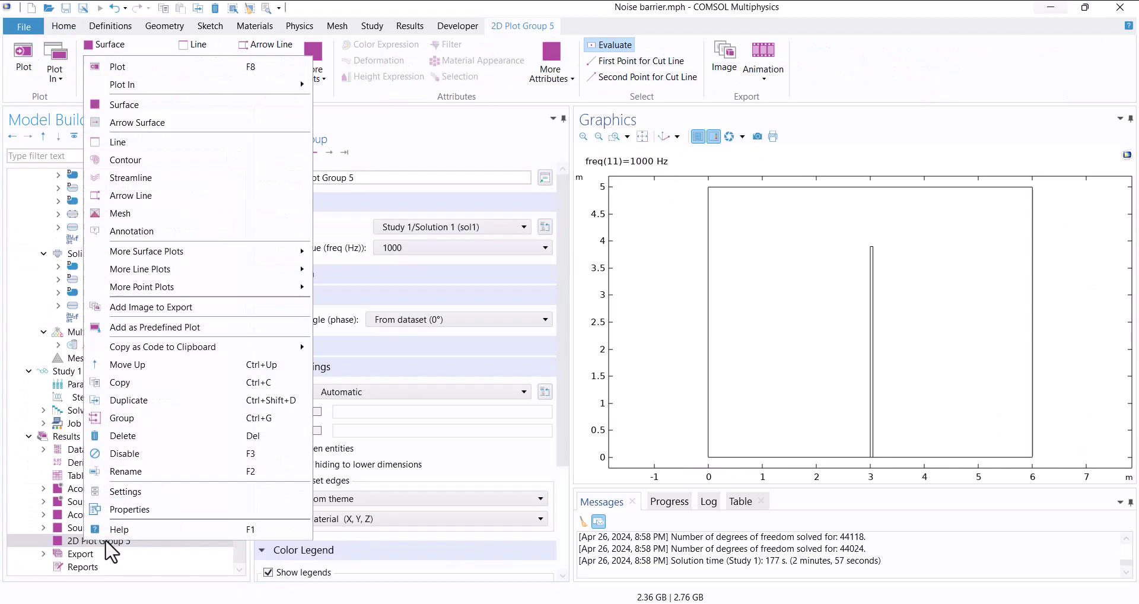
pyautogui.click(113, 105)
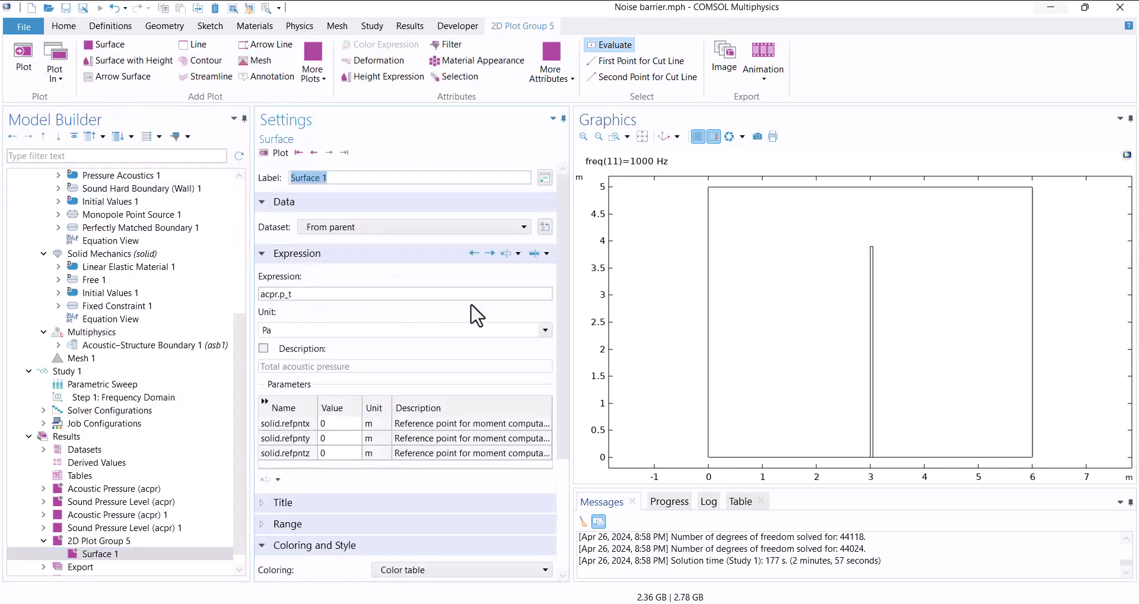
# Set the surface expression to displacement magnitude solid.disp and replot
pyautogui.click(544, 260)
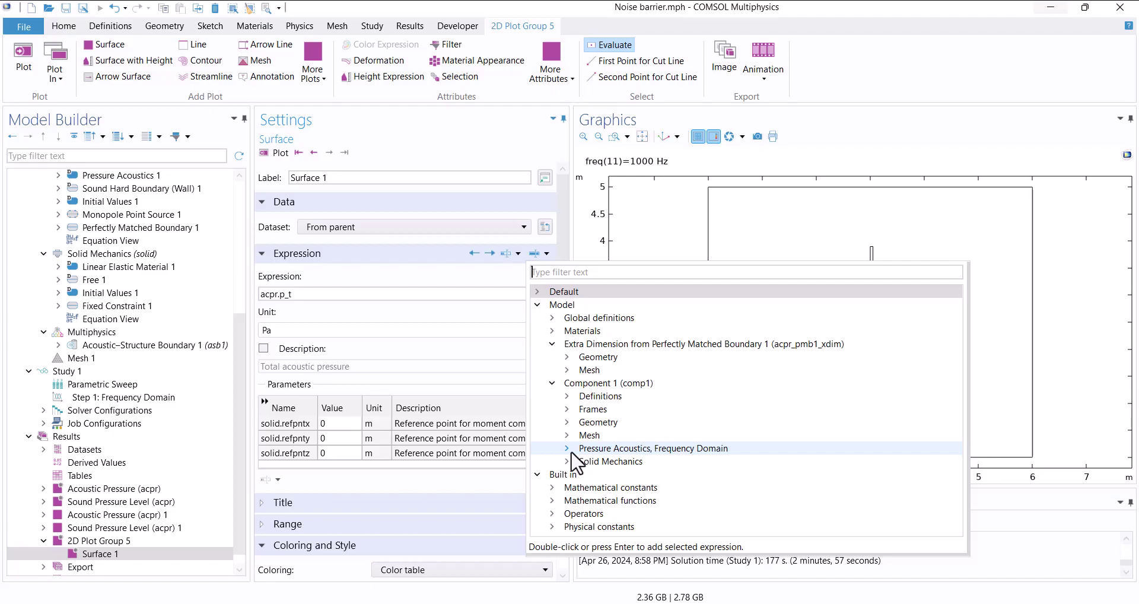
pyautogui.click(567, 461)
pyautogui.scroll(-1, 572, 472)
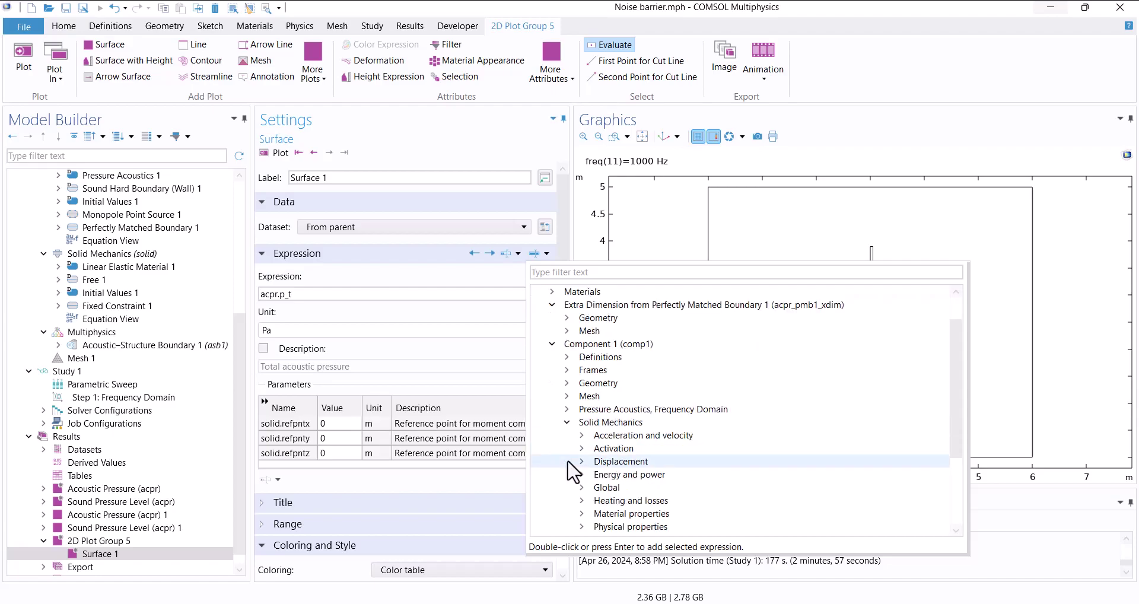
pyautogui.scroll(-1, 572, 457)
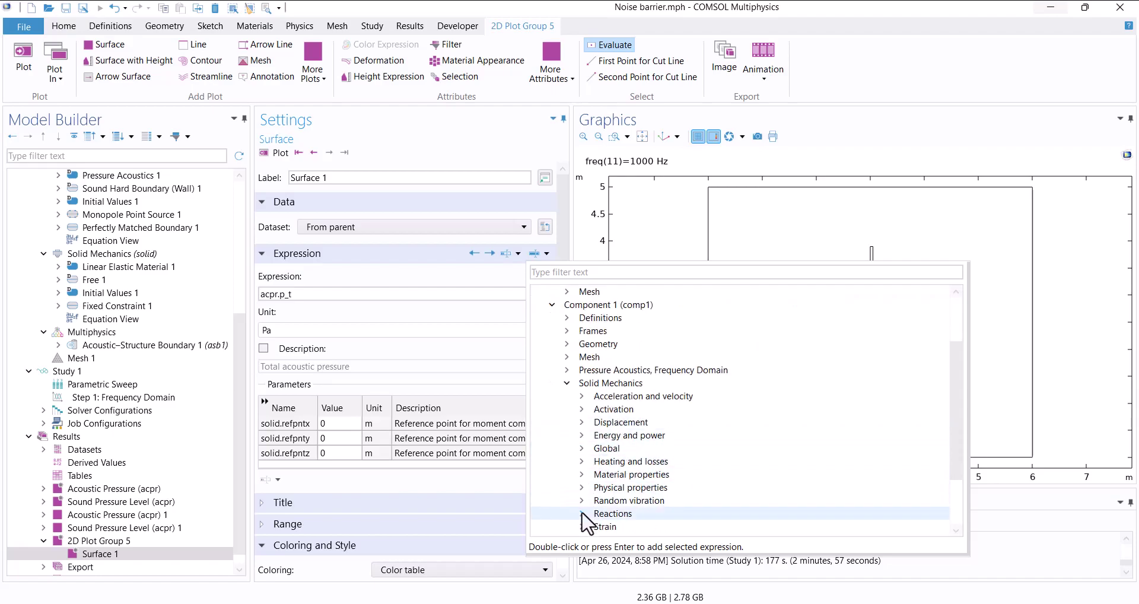
pyautogui.click(583, 423)
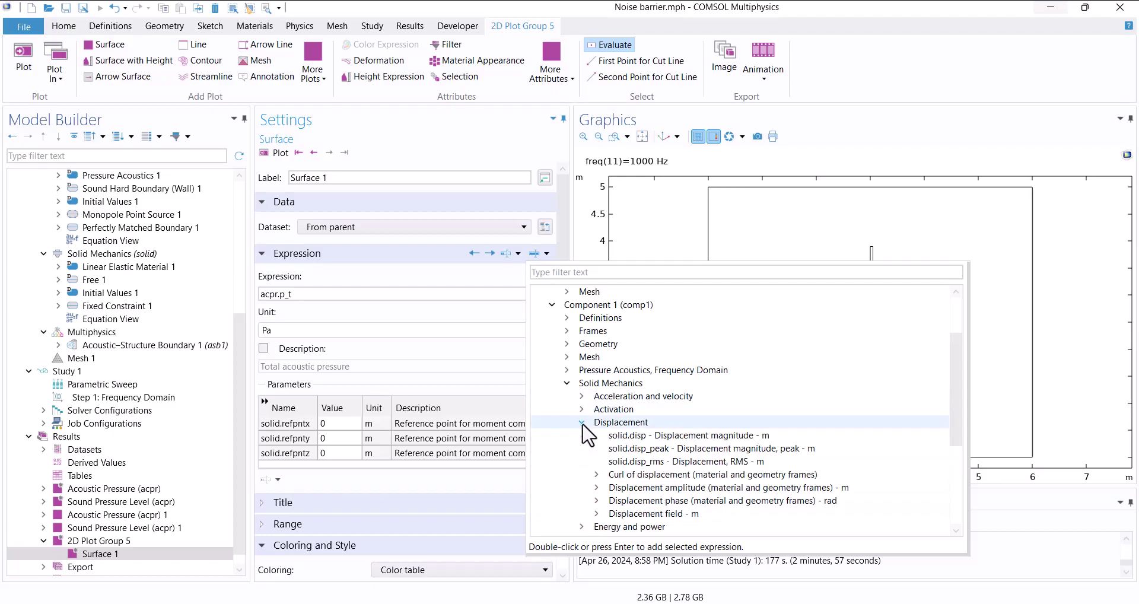
pyautogui.click(648, 438)
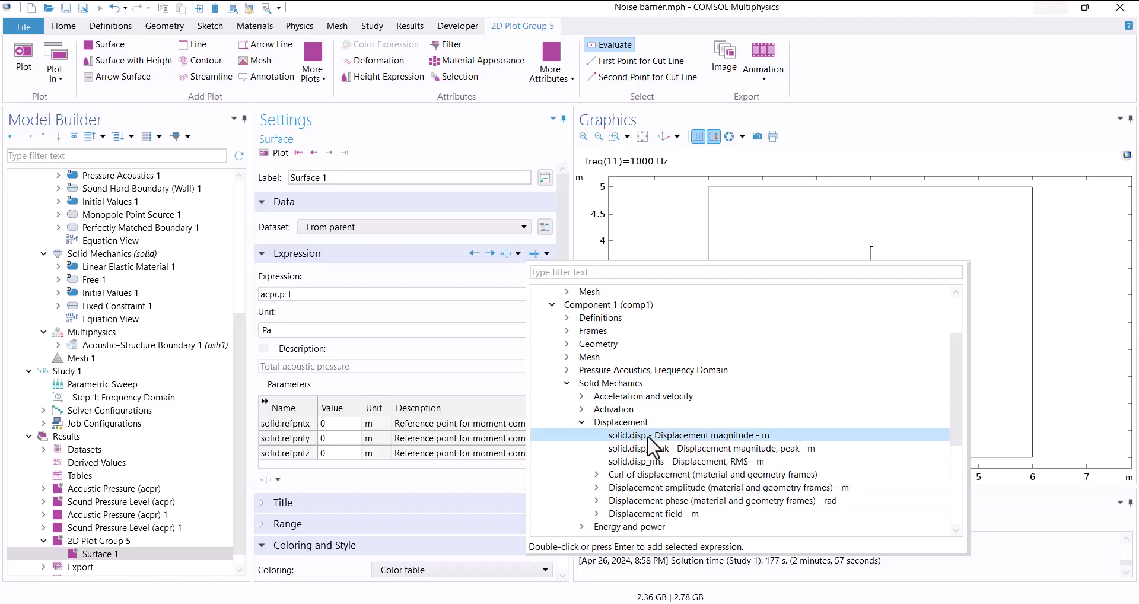
pyautogui.doubleClick(649, 436)
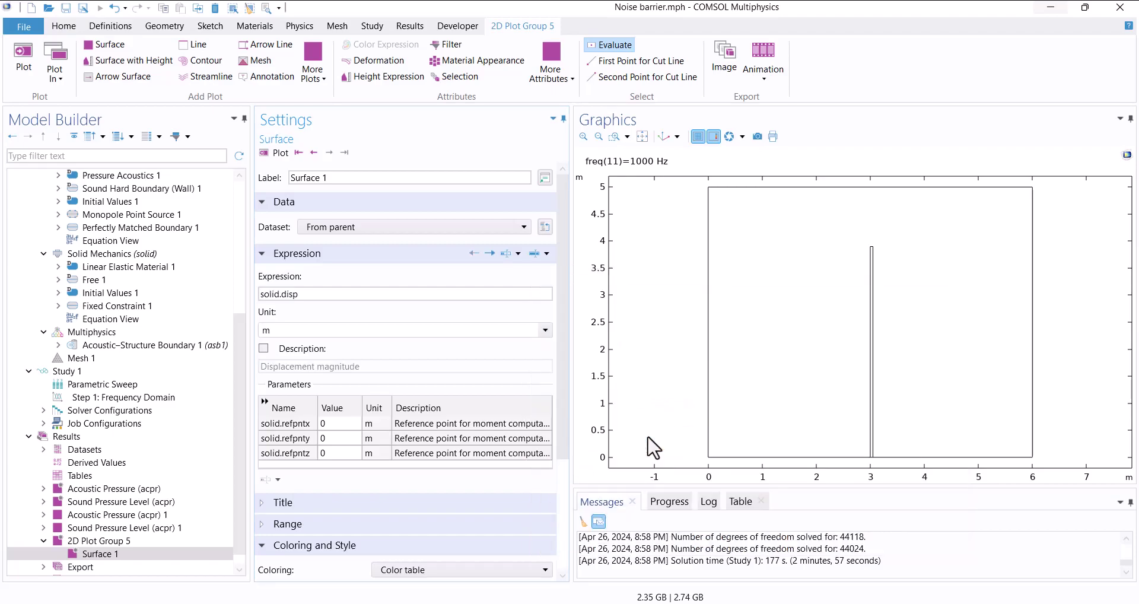
pyautogui.click(279, 171)
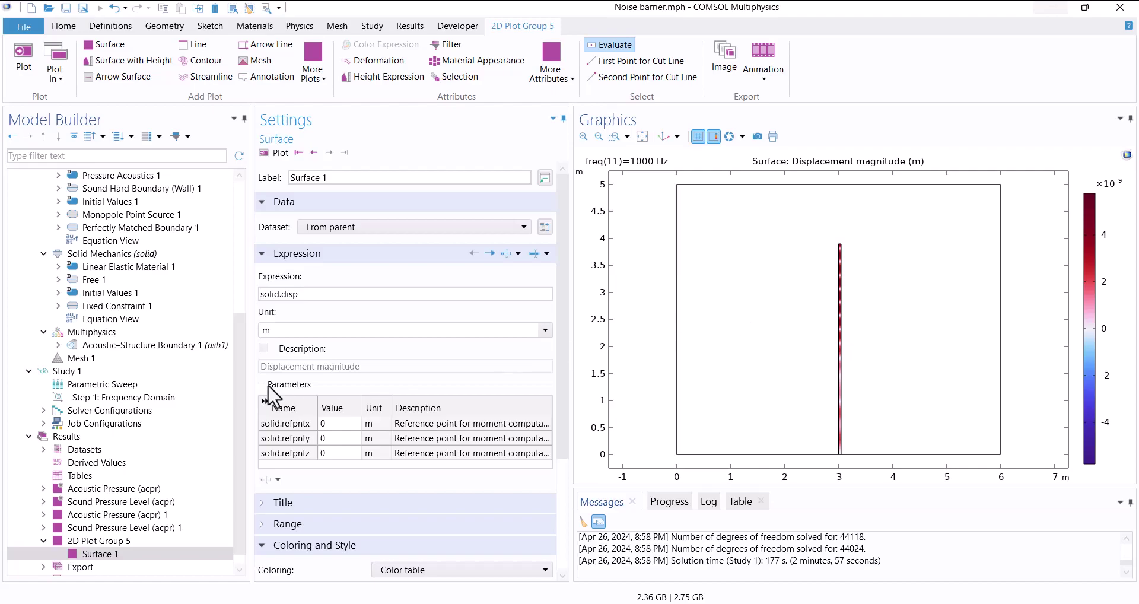
# Add a Deformation to Surface 1 in 2D Plot Group 5 to show the barrier's bending
pyautogui.click(118, 541)
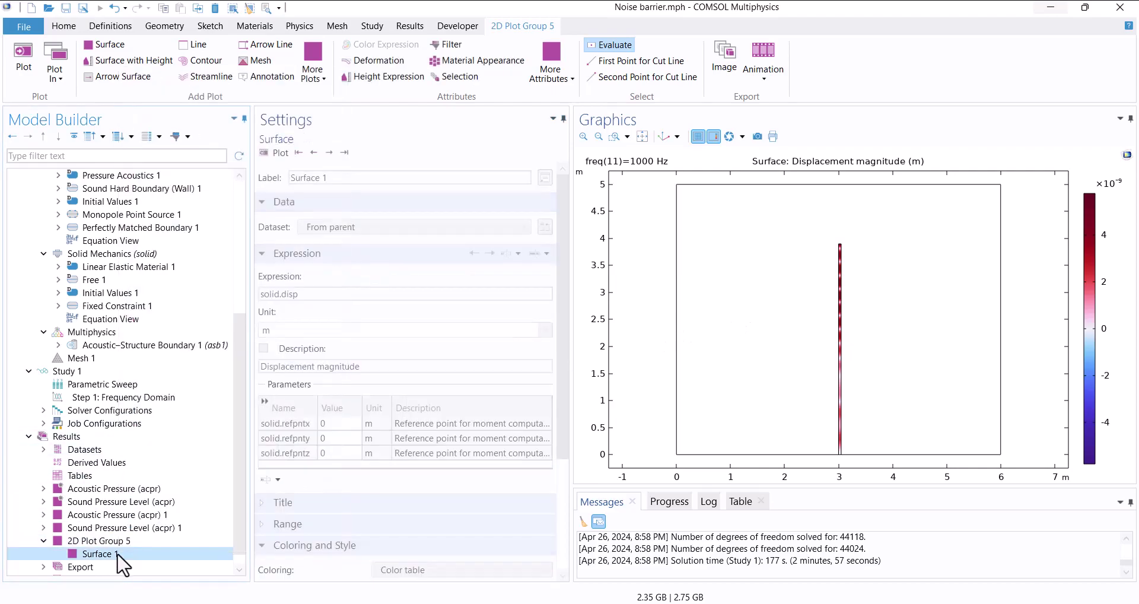
pyautogui.rightClick(117, 553)
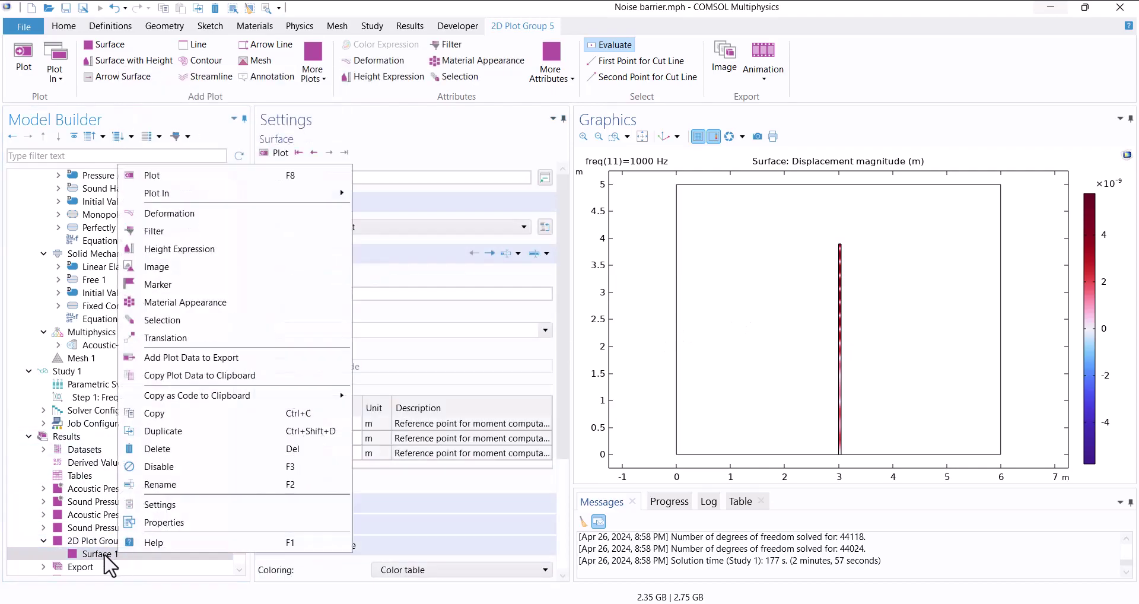
pyautogui.click(179, 214)
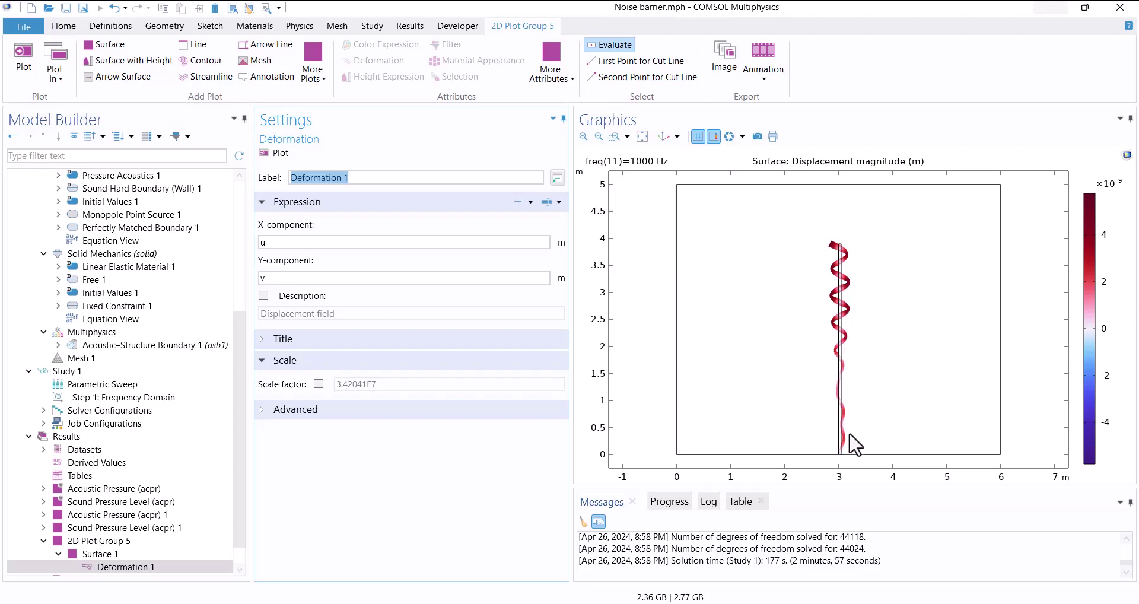
pyautogui.click(136, 540)
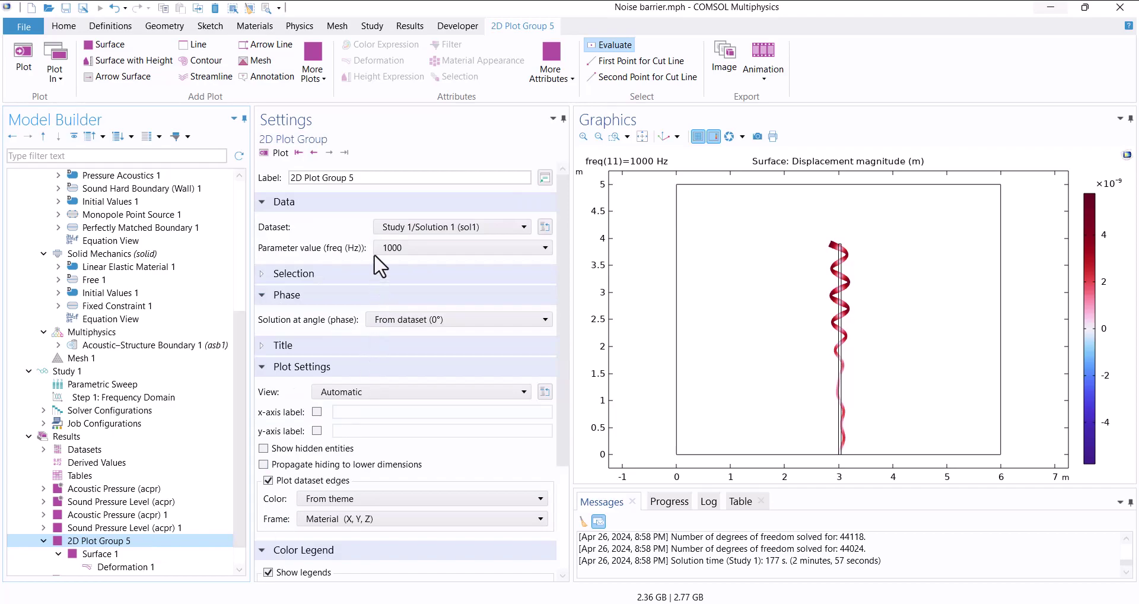
# Switch 2D Plot Group 5 to the Study 1/Parametric Solutions 1 dataset at 100 Hz
pyautogui.click(383, 229)
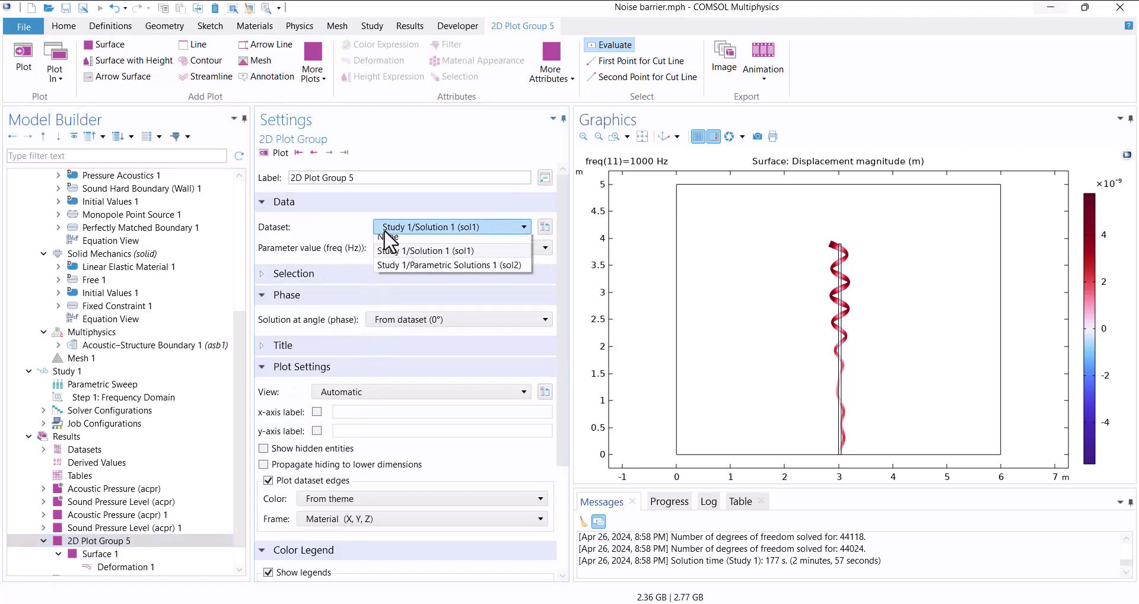
pyautogui.click(398, 270)
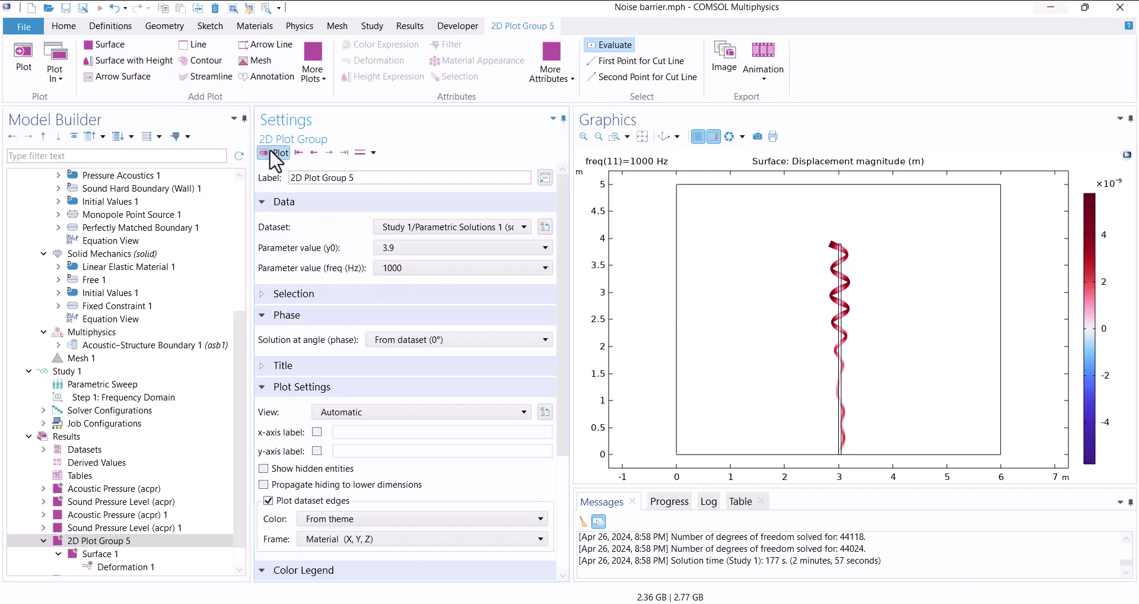
pyautogui.click(274, 154)
pyautogui.click(390, 267)
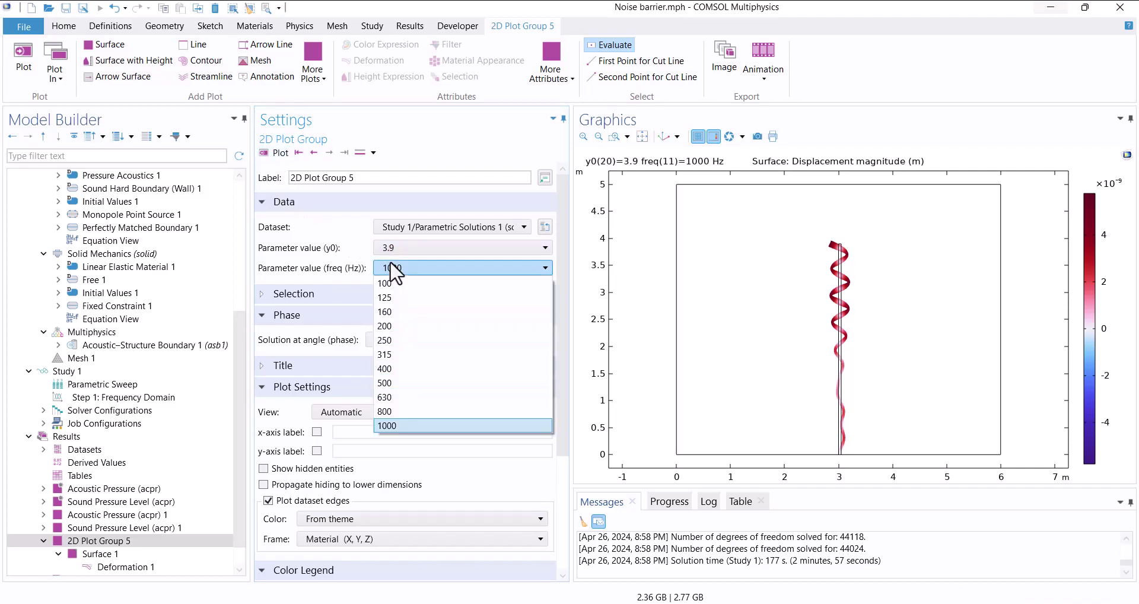
pyautogui.click(385, 283)
pyautogui.click(281, 154)
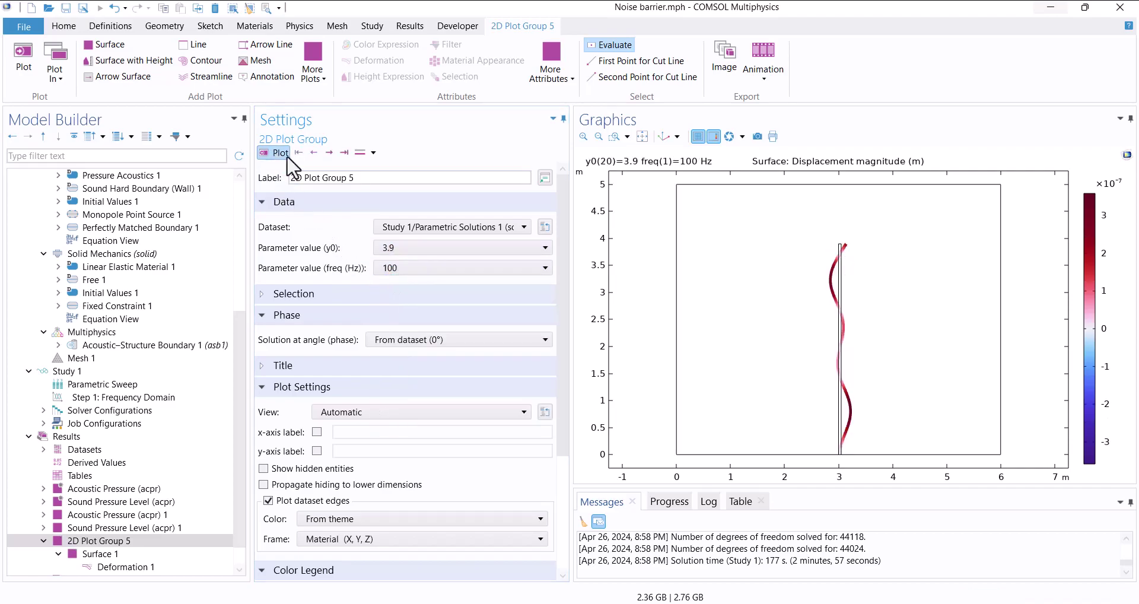
# Plot the parametric solution at 200 Hz for barrier height y0 = 1.9
pyautogui.click(329, 152)
pyautogui.click(334, 153)
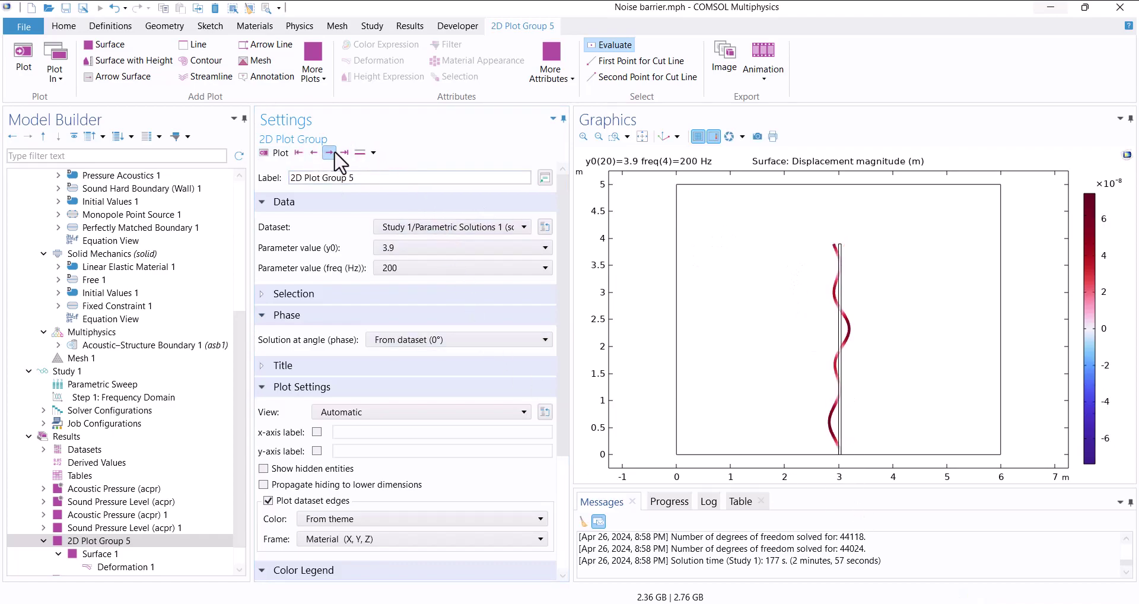
pyautogui.click(385, 251)
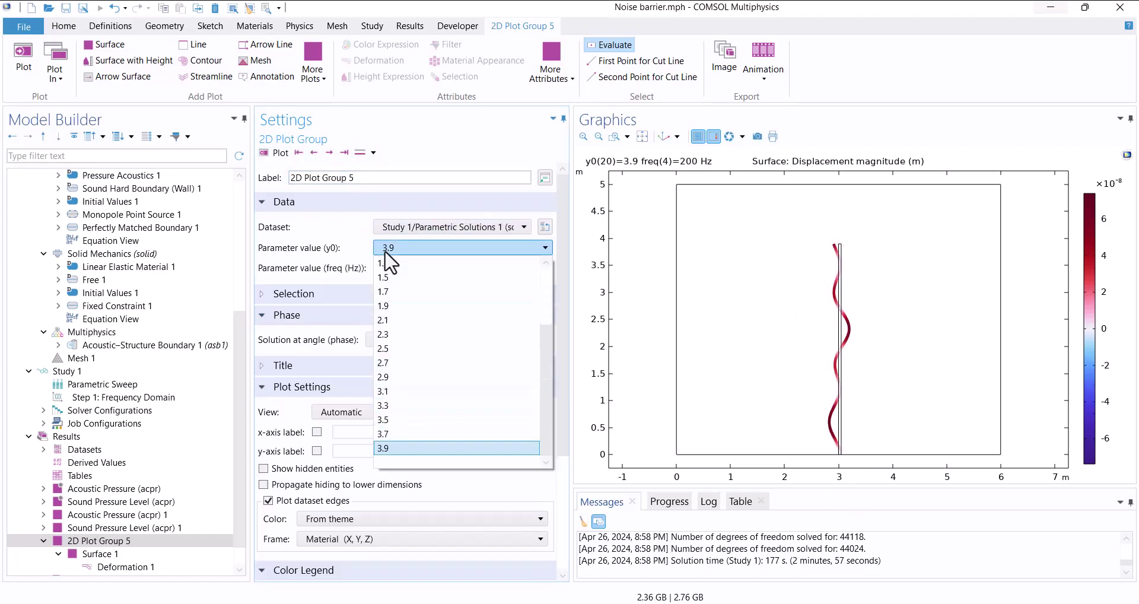
pyautogui.click(399, 306)
pyautogui.click(278, 153)
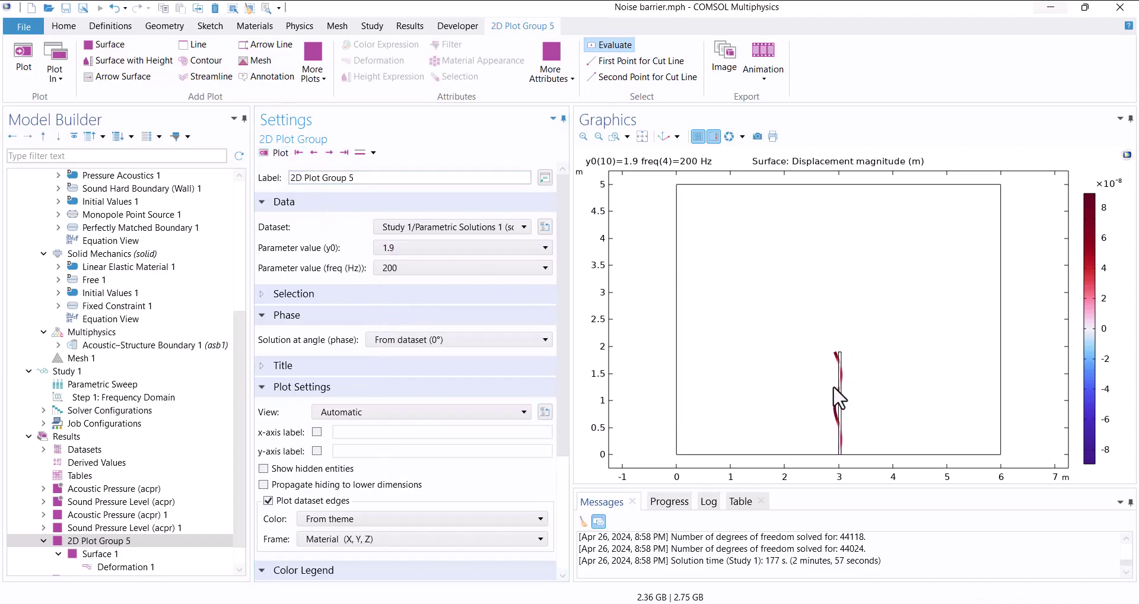
pyautogui.scroll(-1, 212, 493)
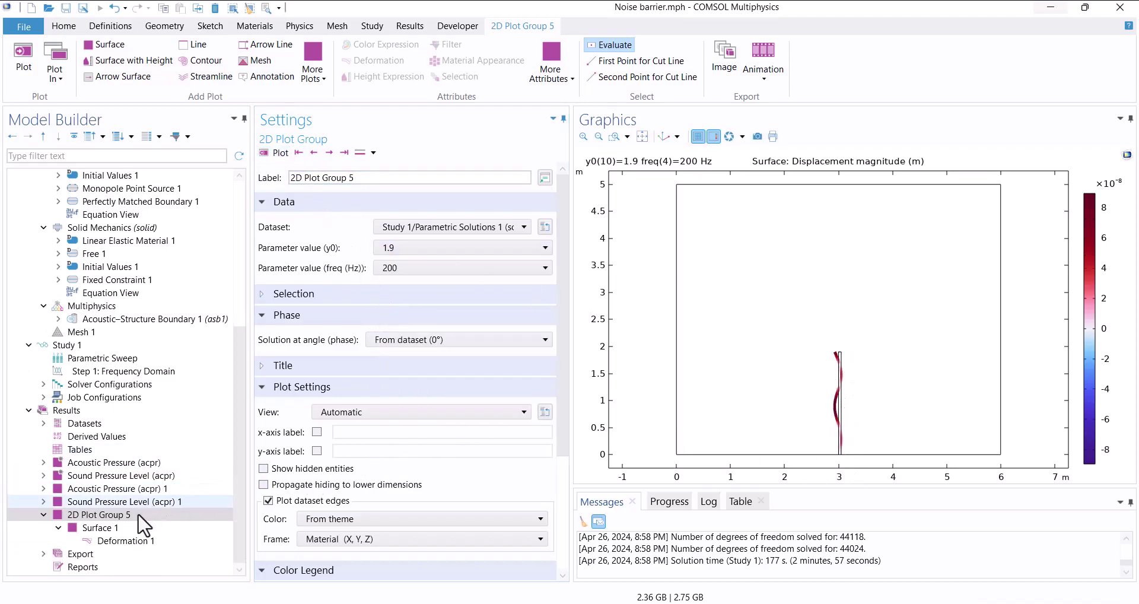
pyautogui.click(141, 527)
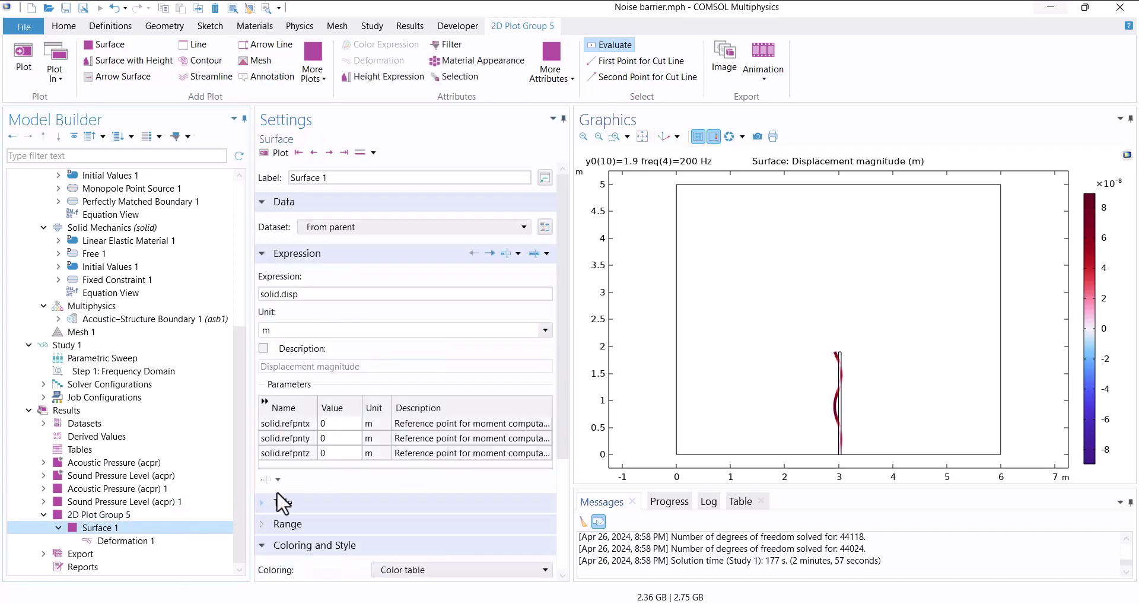
# Change Surface 1's displacement unit to mm and reselect 2D Plot Group 5
pyautogui.scroll(-3, 279, 496)
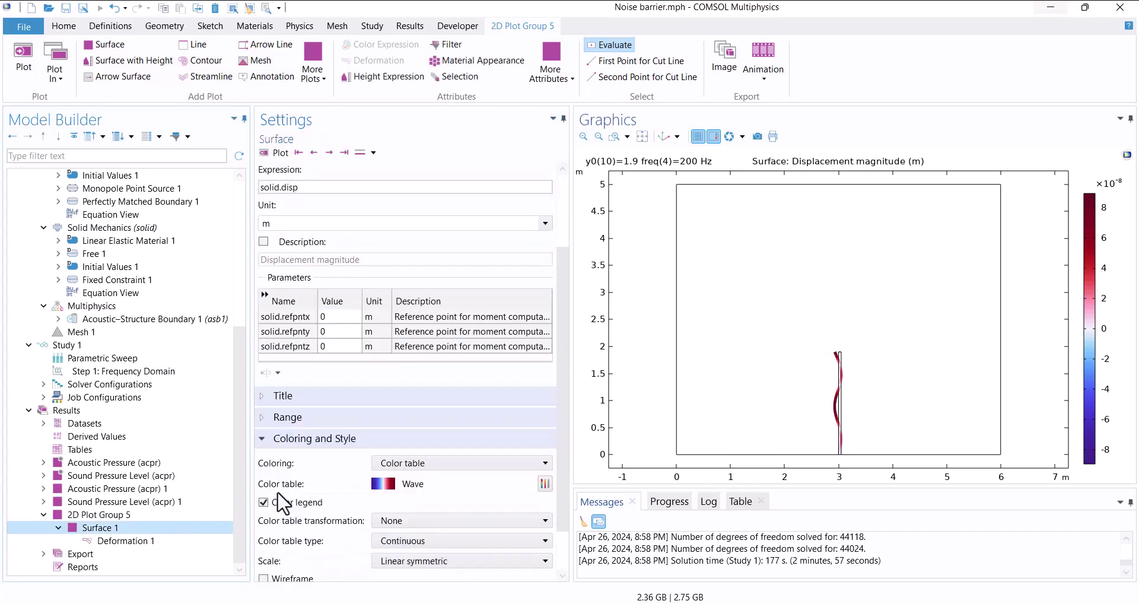
pyautogui.click(545, 223)
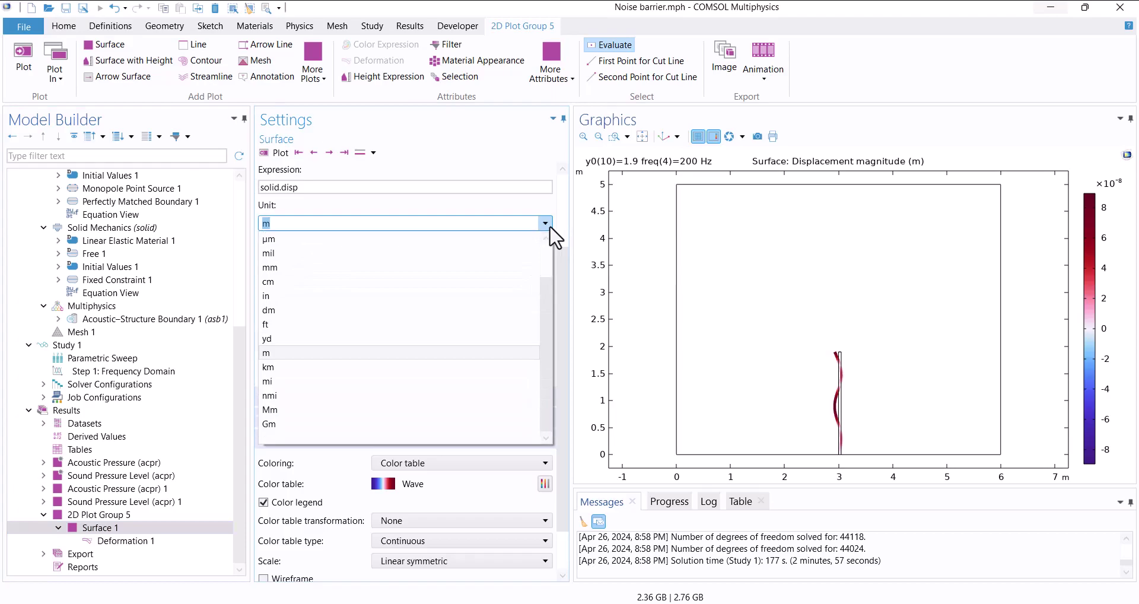
pyautogui.click(341, 267)
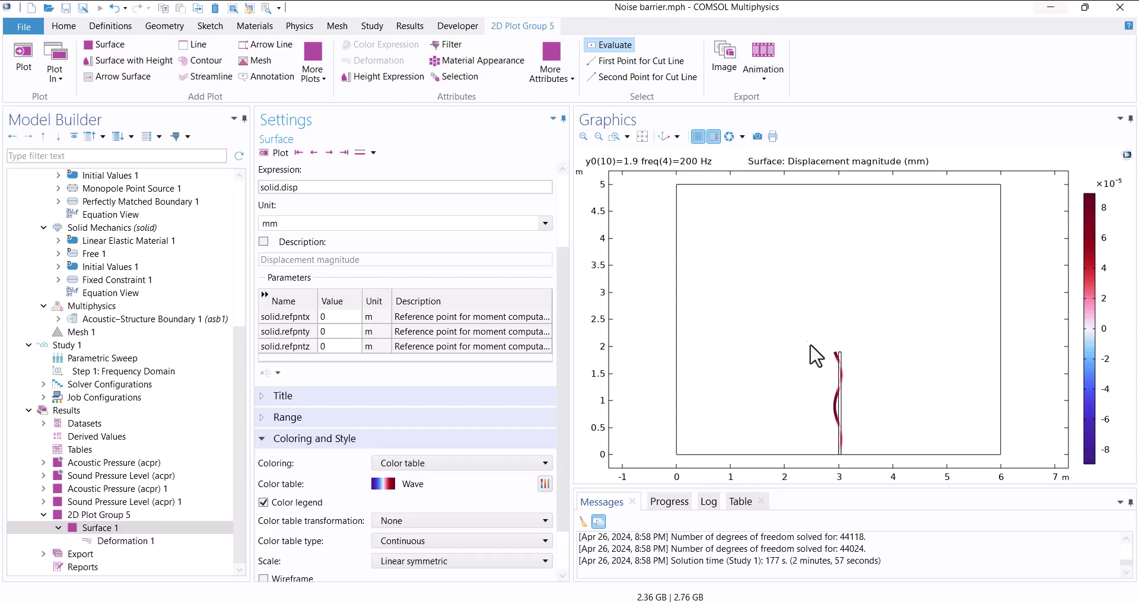
pyautogui.click(68, 529)
pyautogui.moveTo(67, 528); pyautogui.dragTo(77, 520)
pyautogui.click(87, 515)
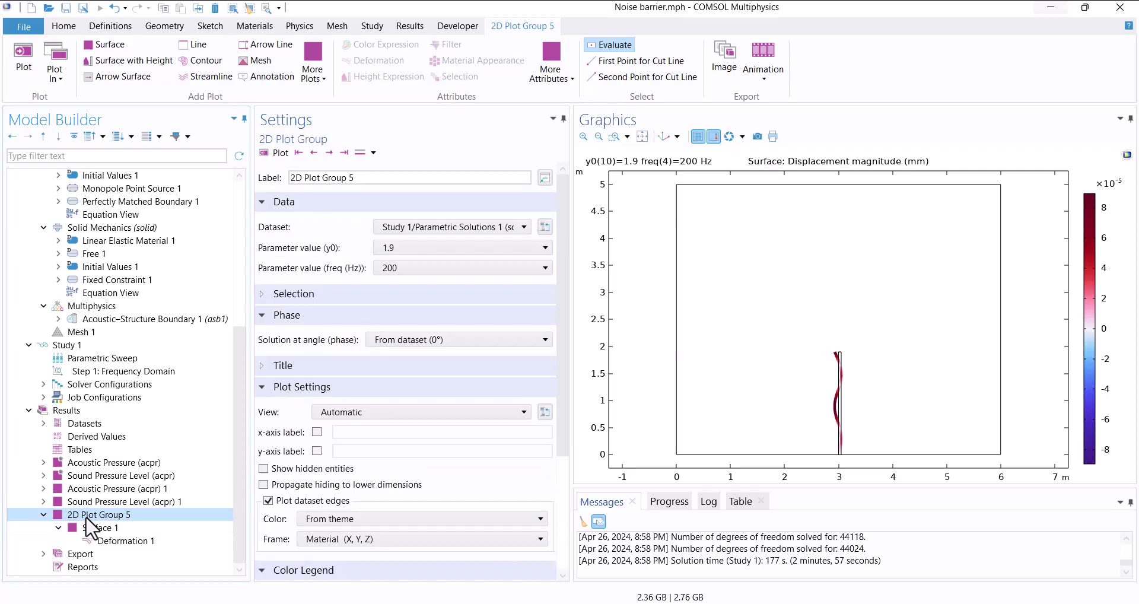
# Create 2D Plot Group 6 containing a Surface plot
pyautogui.rightClick(74, 413)
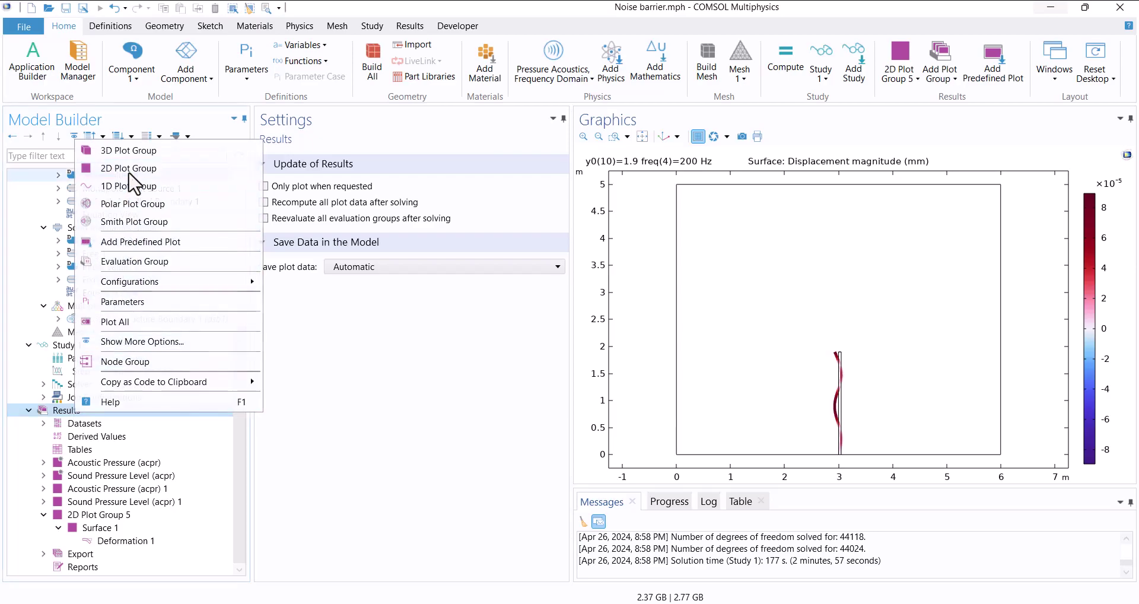
pyautogui.click(125, 169)
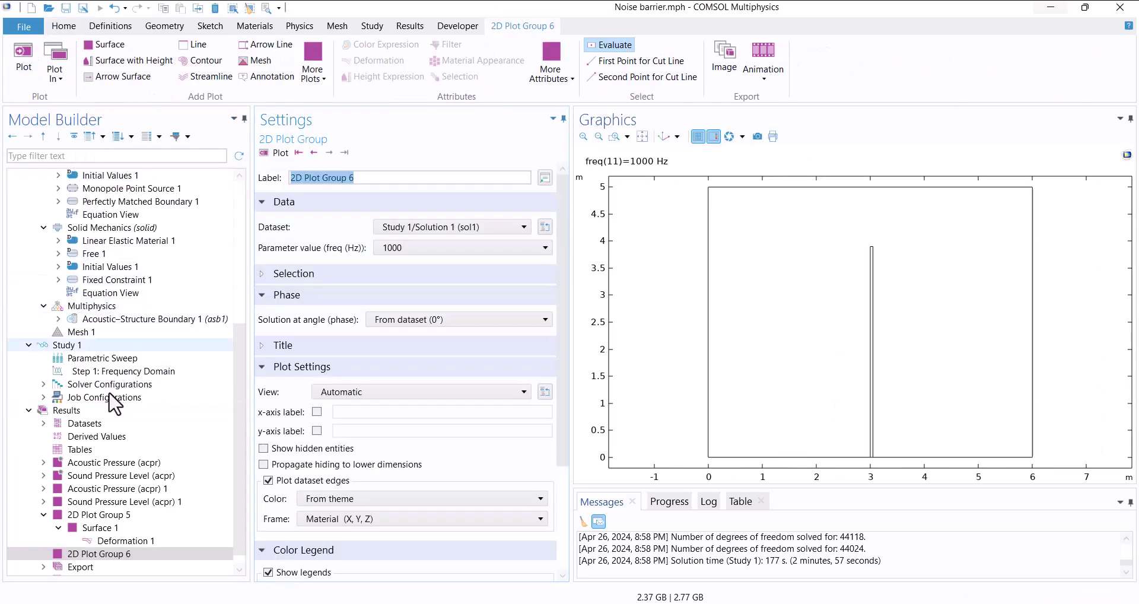
pyautogui.rightClick(106, 559)
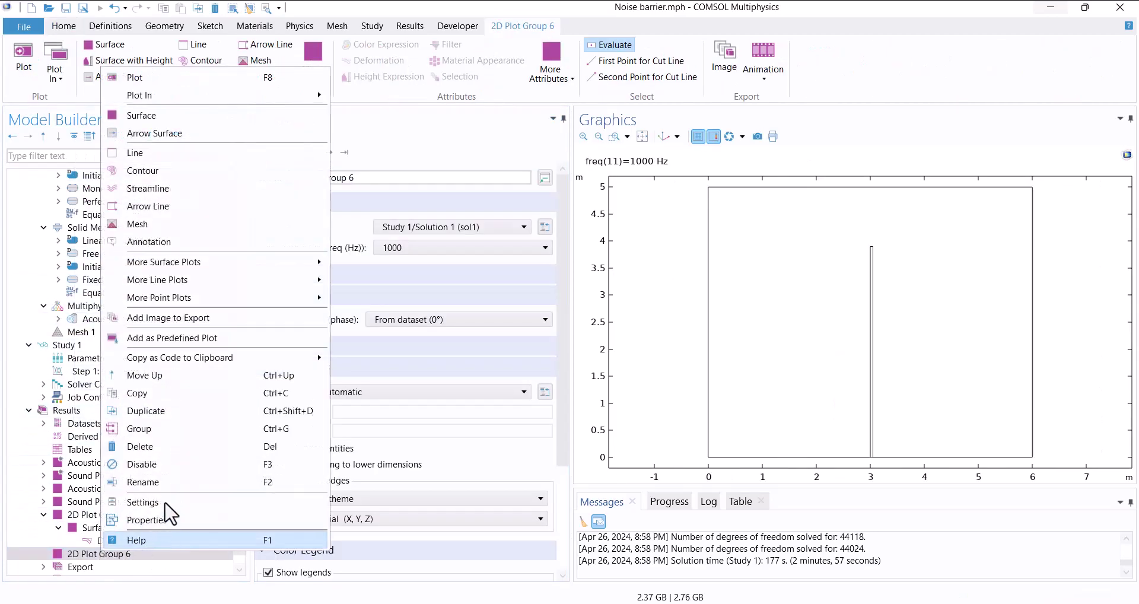
pyautogui.click(145, 116)
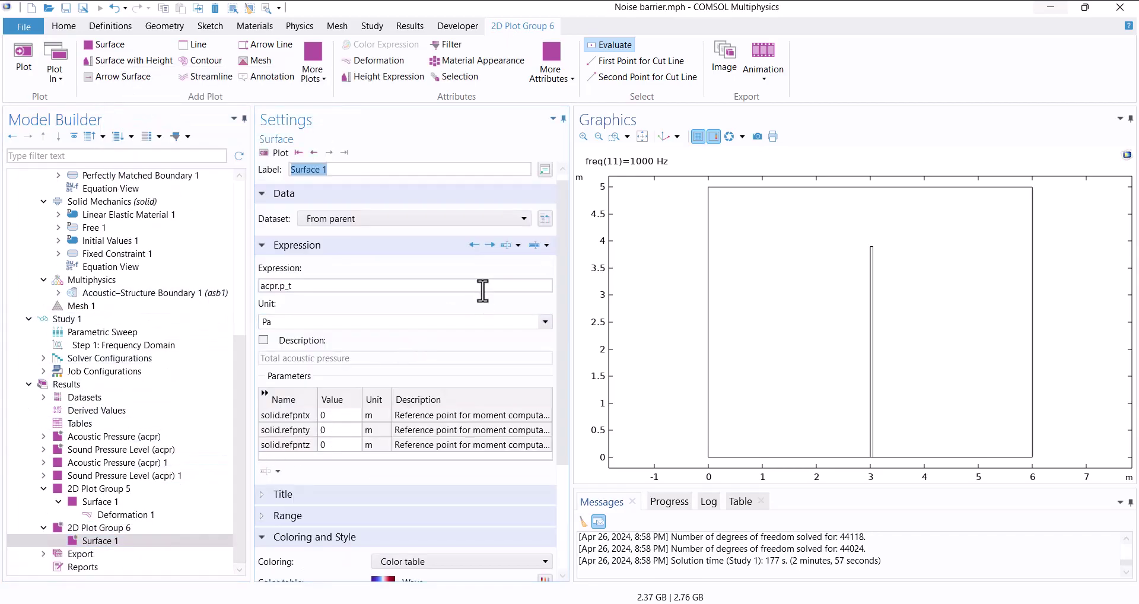
# Set the surface expression to von Mises stress solid.misesGp and replot
pyautogui.click(537, 246)
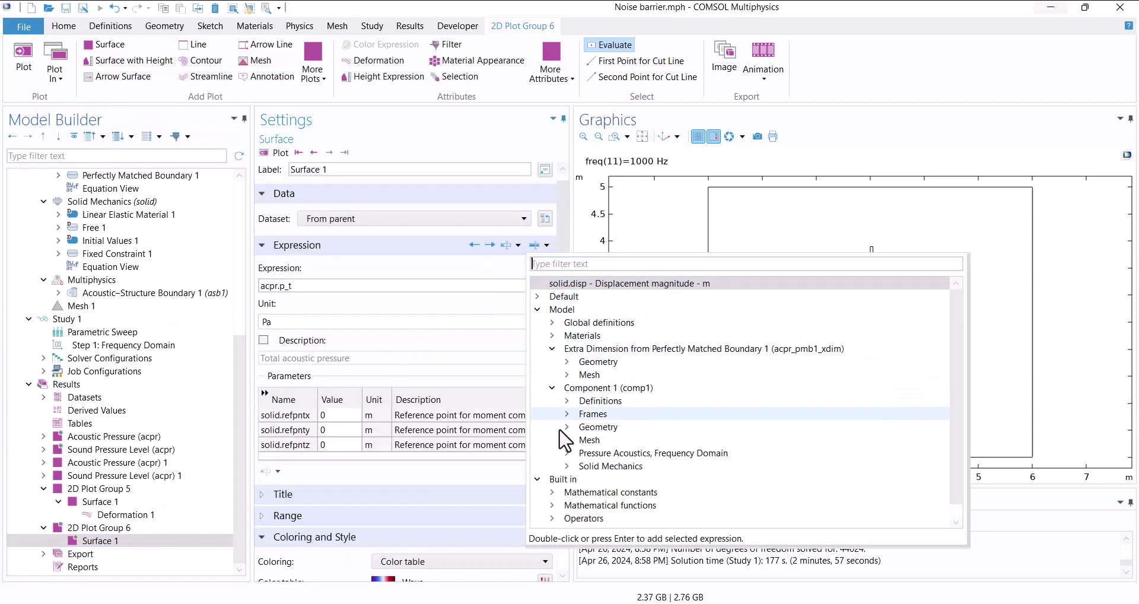
pyautogui.click(568, 466)
pyautogui.scroll(-2, 569, 469)
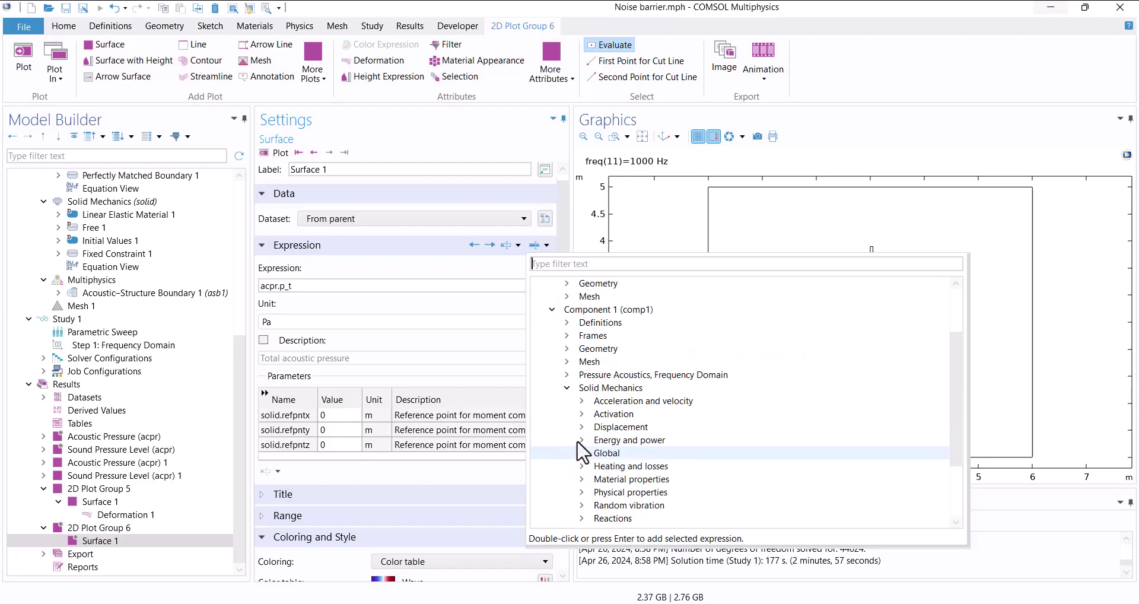
pyautogui.scroll(-1, 584, 433)
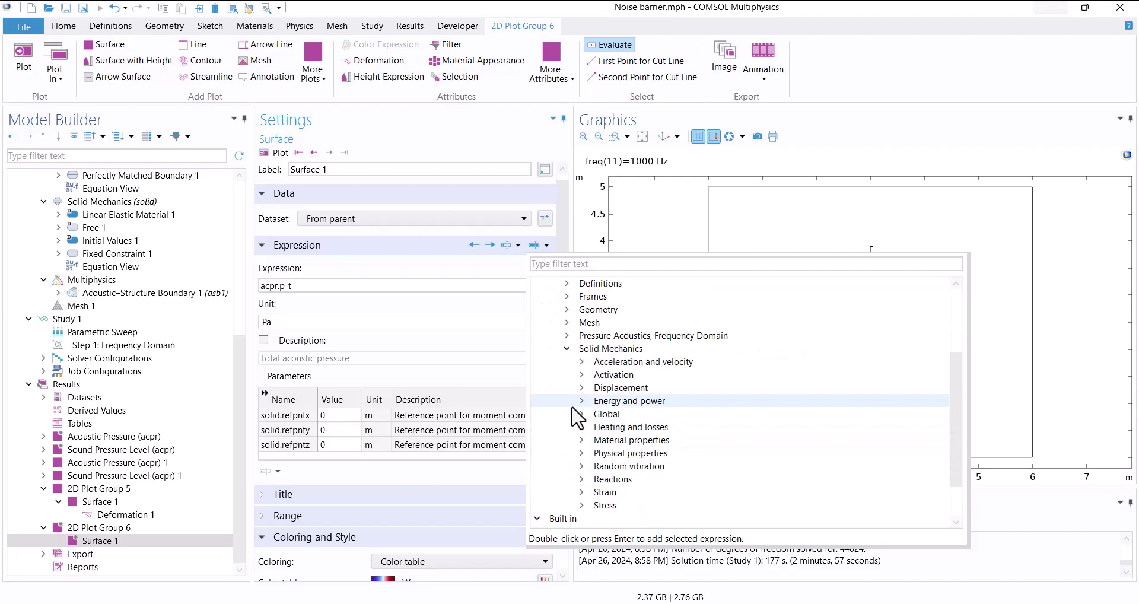
pyautogui.click(581, 505)
pyautogui.scroll(-2, 585, 513)
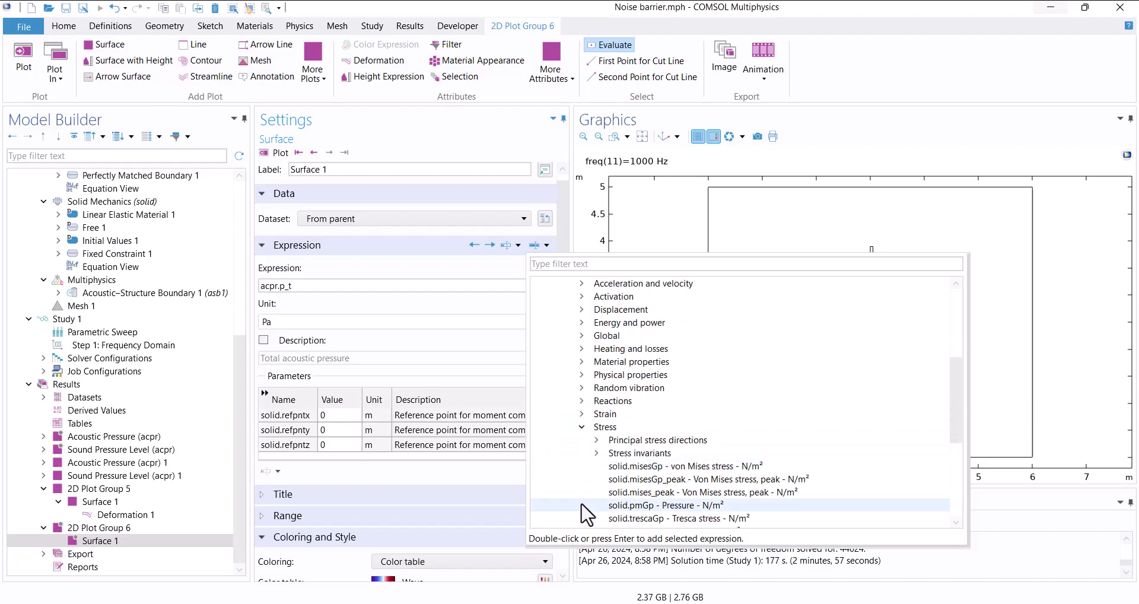
pyautogui.scroll(-1, 587, 513)
pyautogui.doubleClick(699, 442)
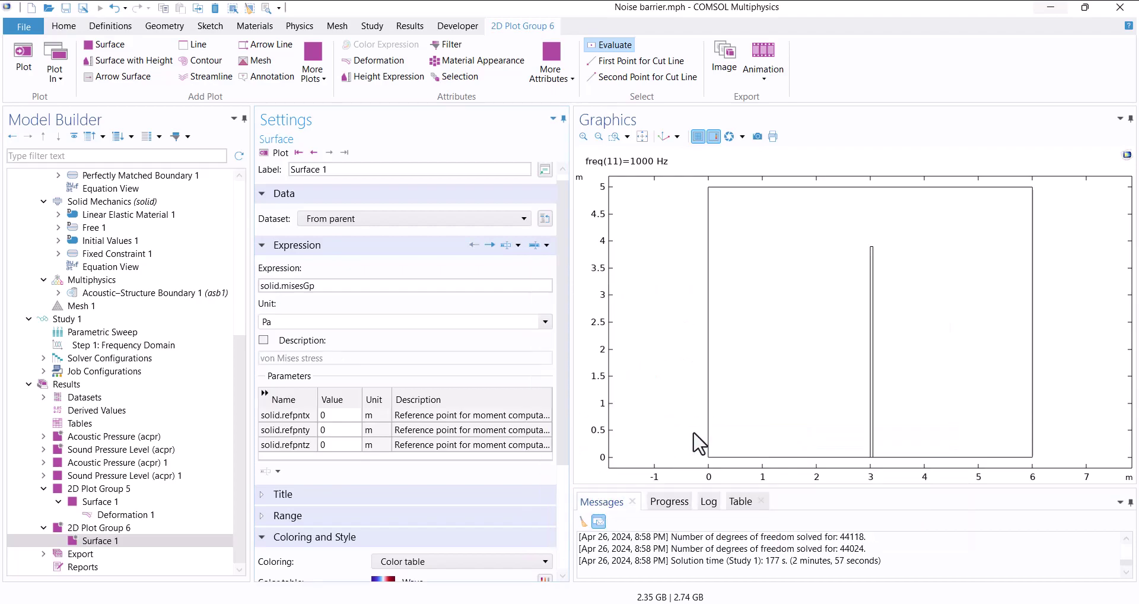
pyautogui.click(264, 152)
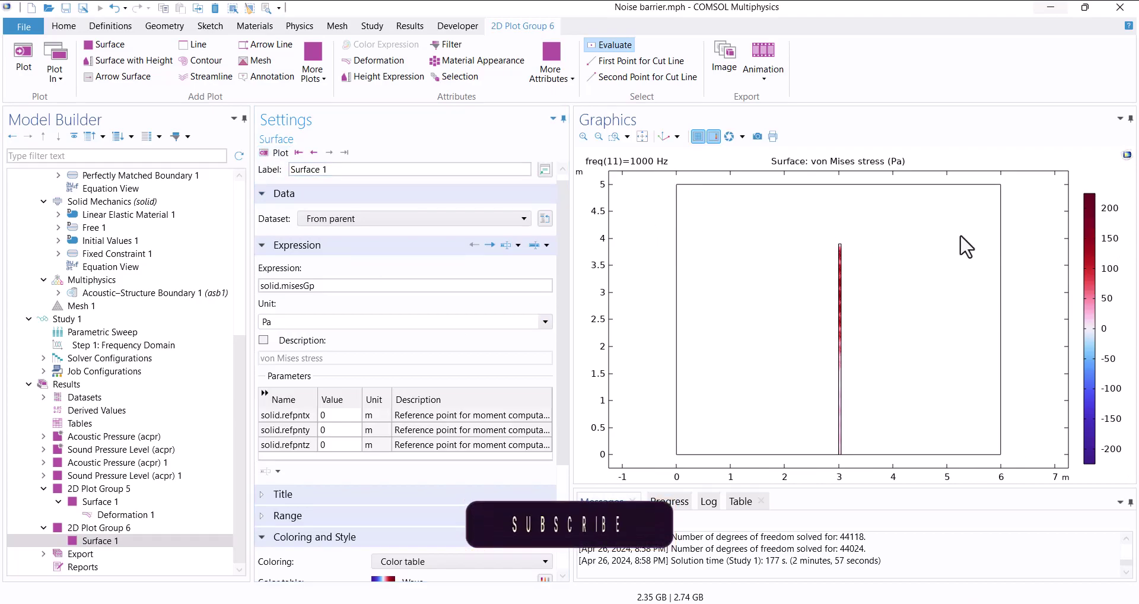
# Check the plot's colour range and title options, then reselect Surface 1
pyautogui.scroll(-2, 459, 309)
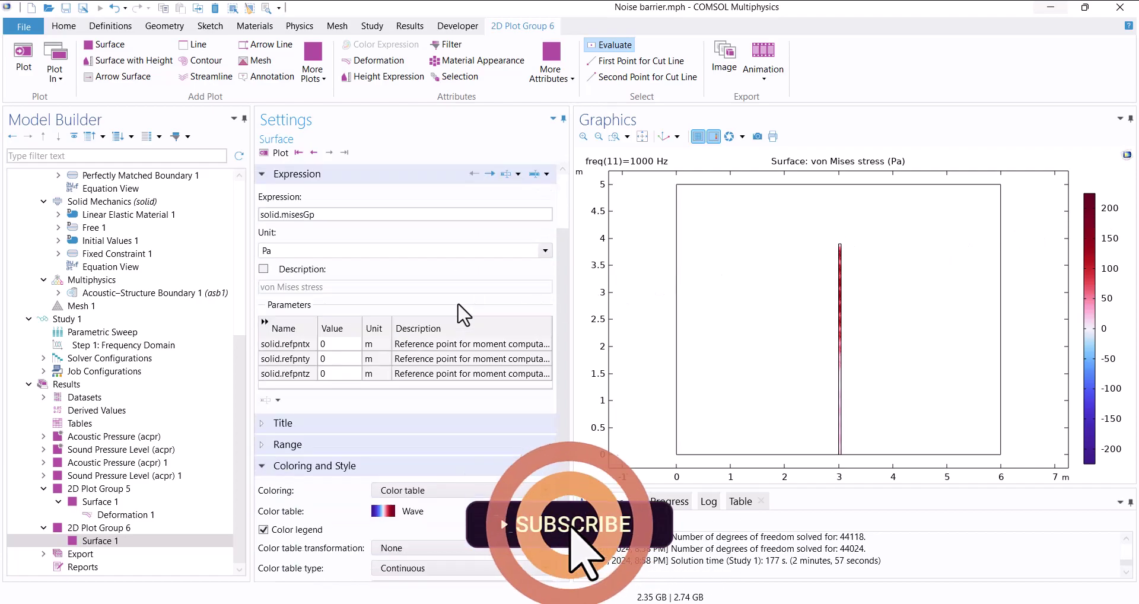
pyautogui.click(309, 442)
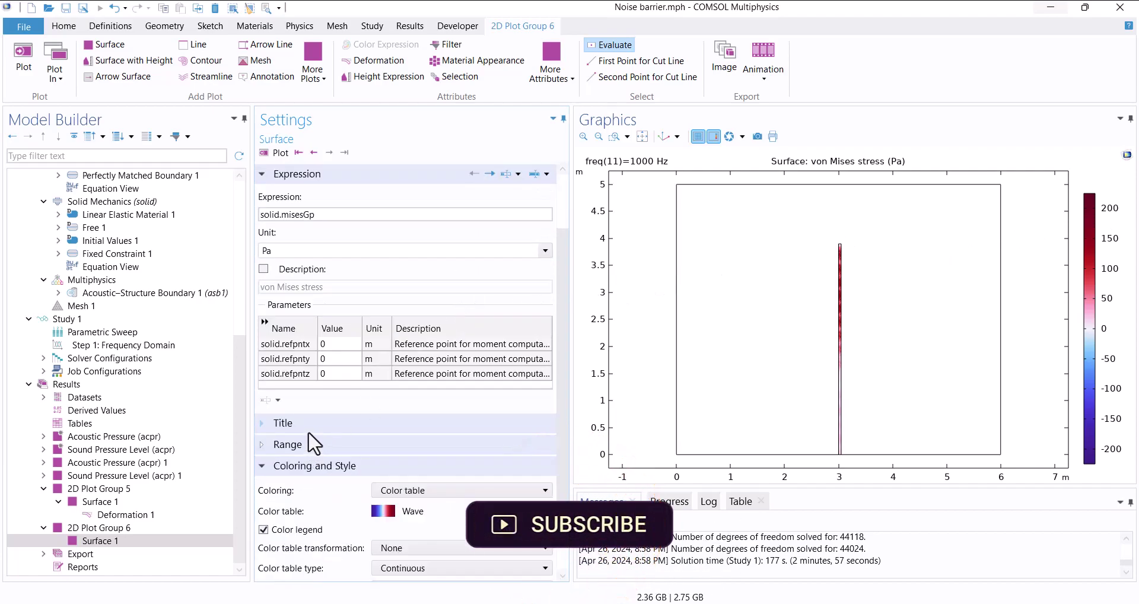
pyautogui.scroll(-2, 308, 430)
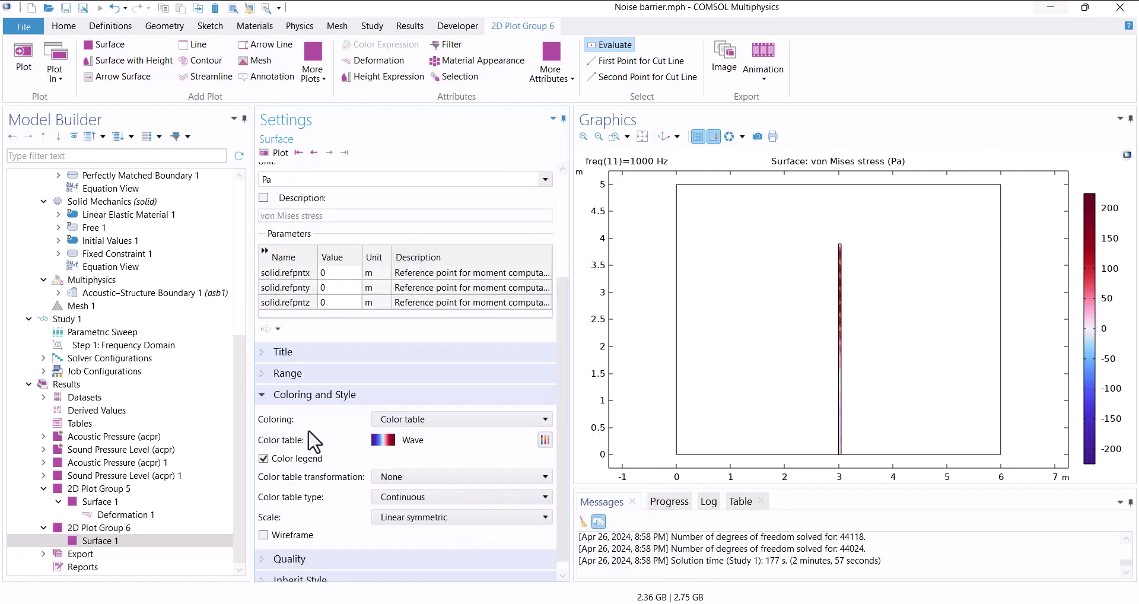
pyautogui.click(305, 351)
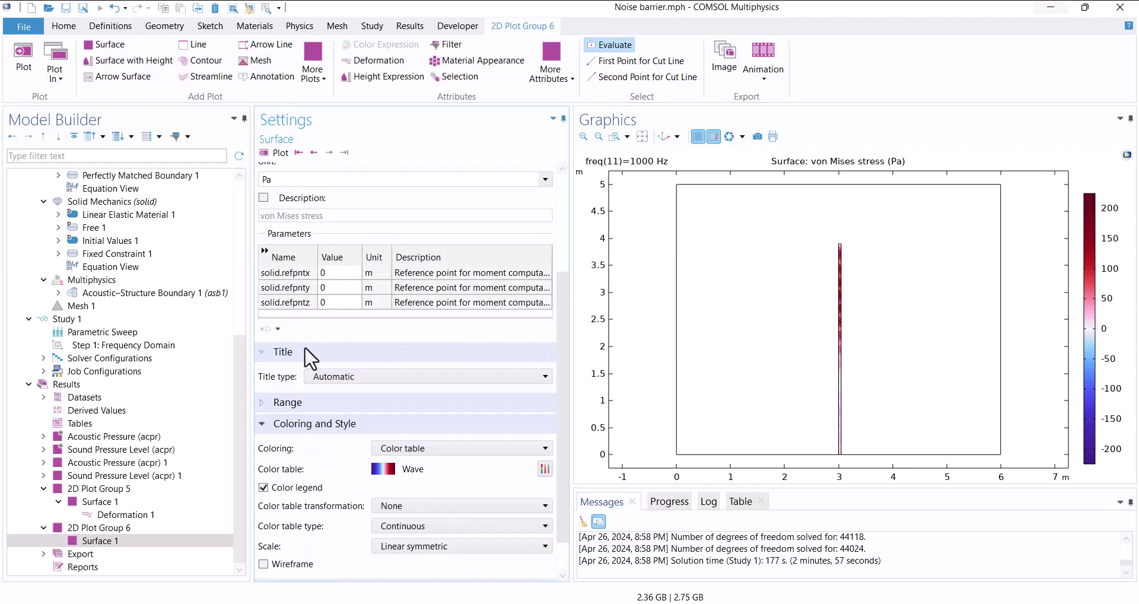
pyautogui.click(87, 538)
# Add a Deformation to the von Mises stress surface plot
pyautogui.rightClick(87, 537)
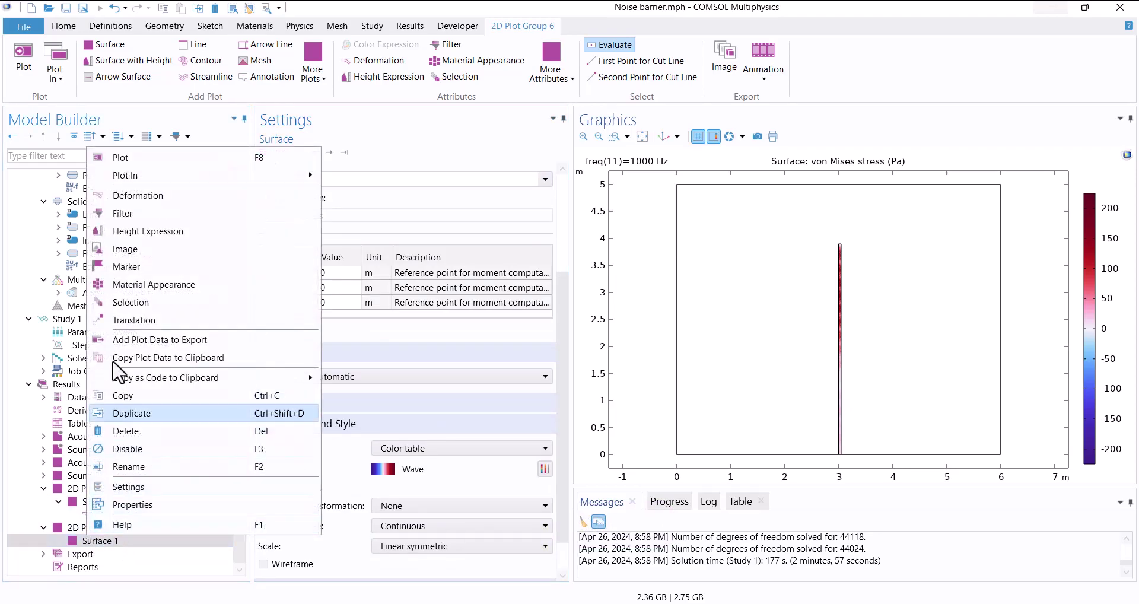
pyautogui.click(119, 198)
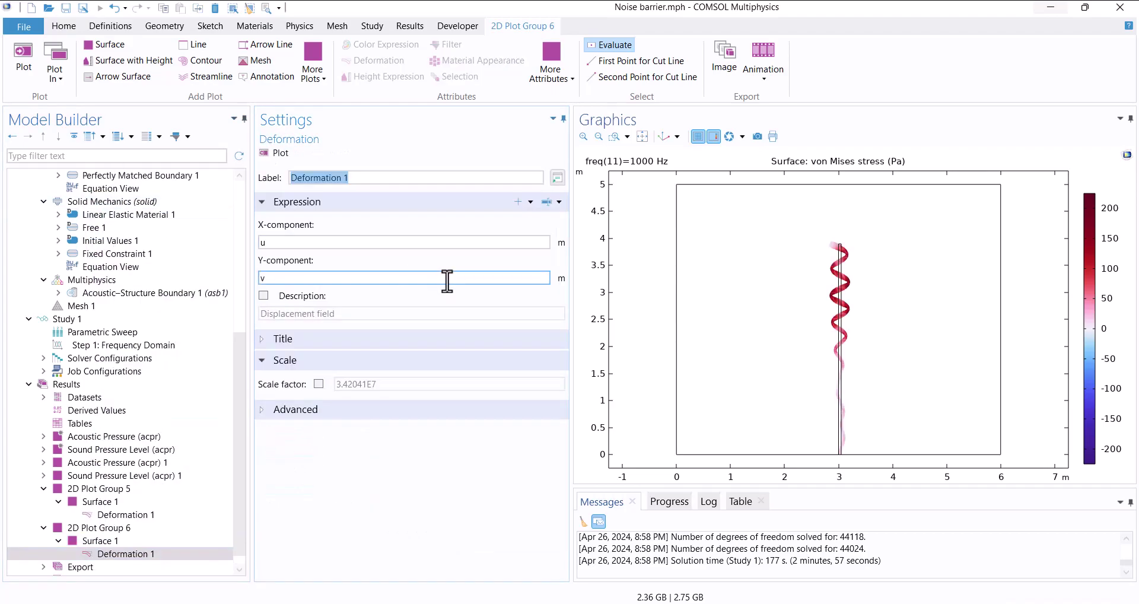
pyautogui.click(89, 540)
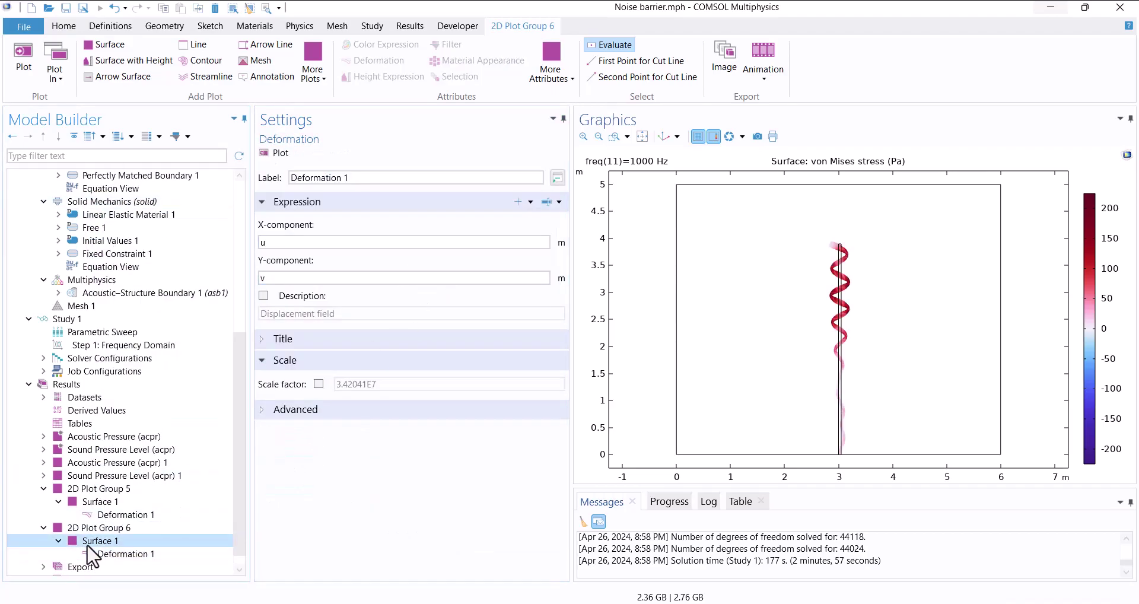
# Enable showing maximum and minimum values beside 2D Plot Group 6's colour legend
pyautogui.scroll(-2, 306, 481)
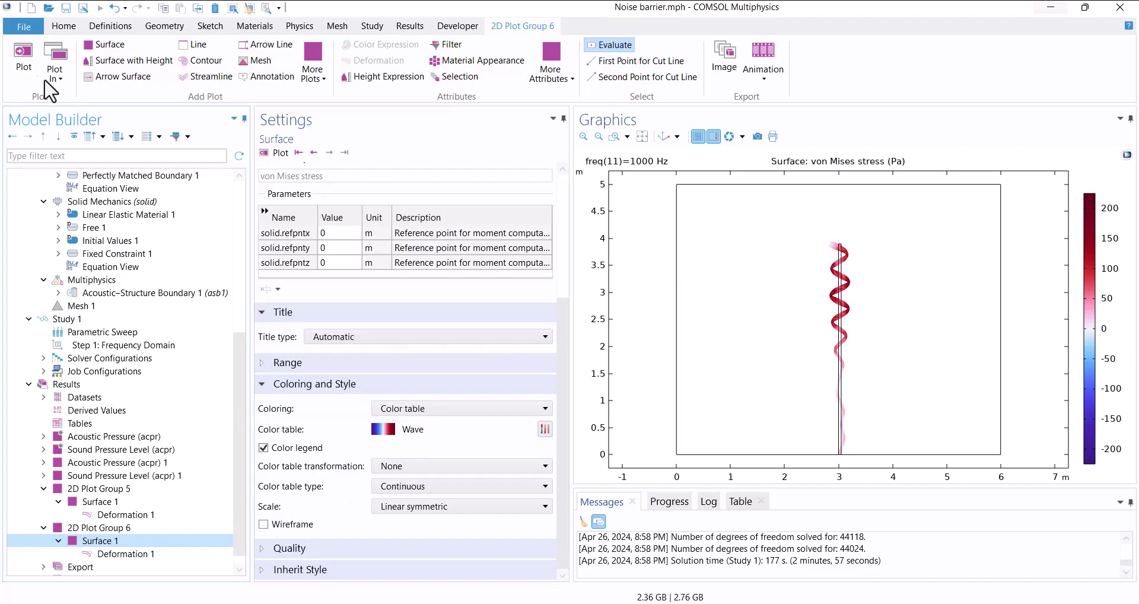
pyautogui.click(128, 528)
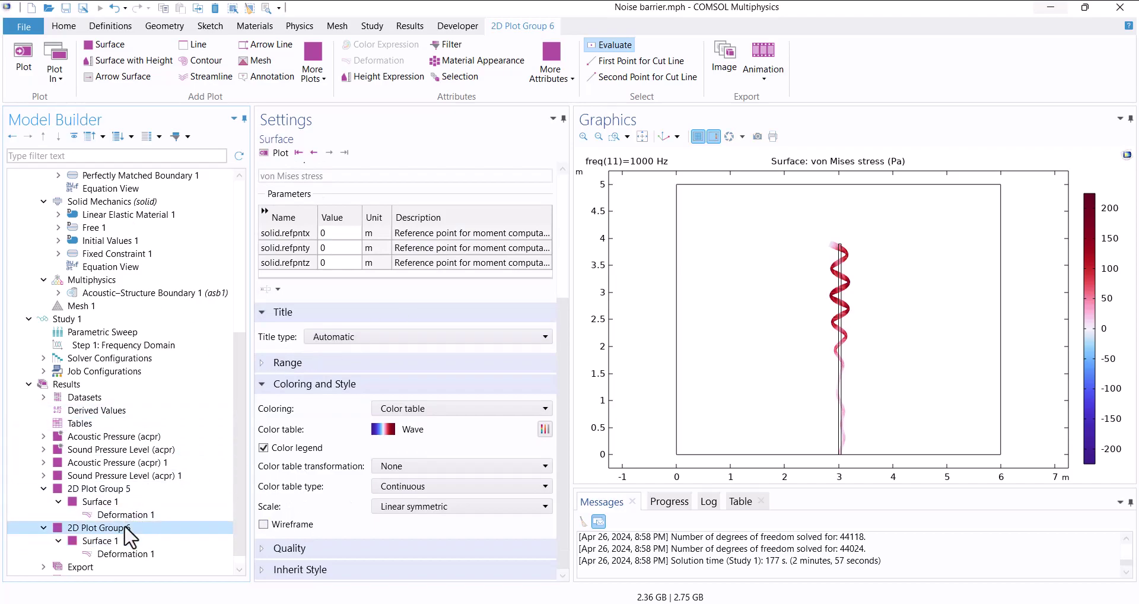
pyautogui.click(269, 482)
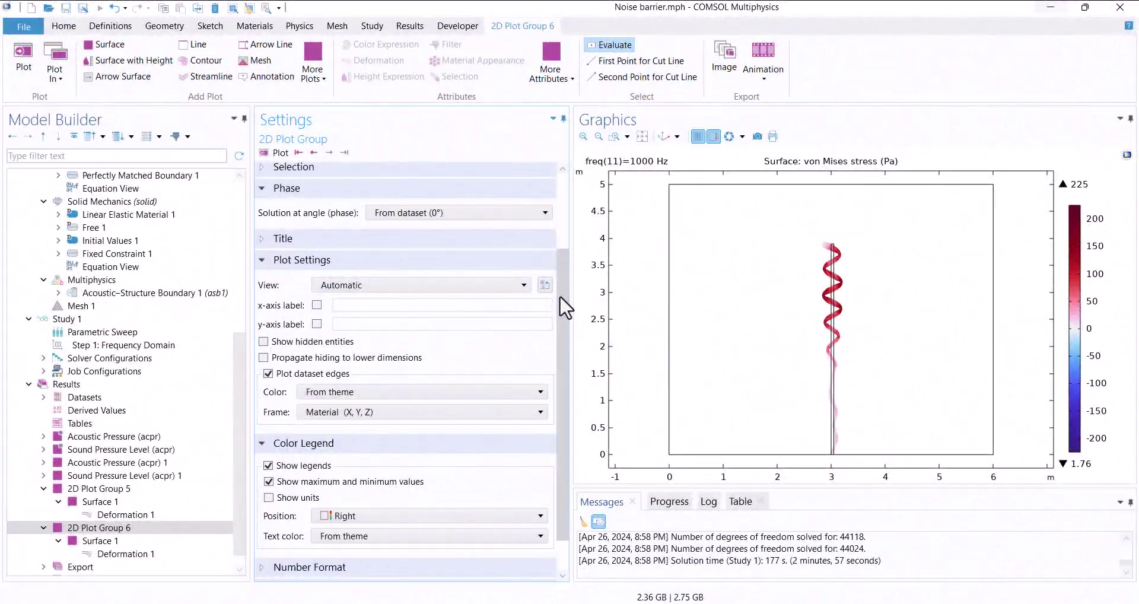
# Give Rectangle 1 a 0.3 m layer on left, right and top, then build all objects
pyautogui.moveTo(242, 388); pyautogui.dragTo(235, 255)
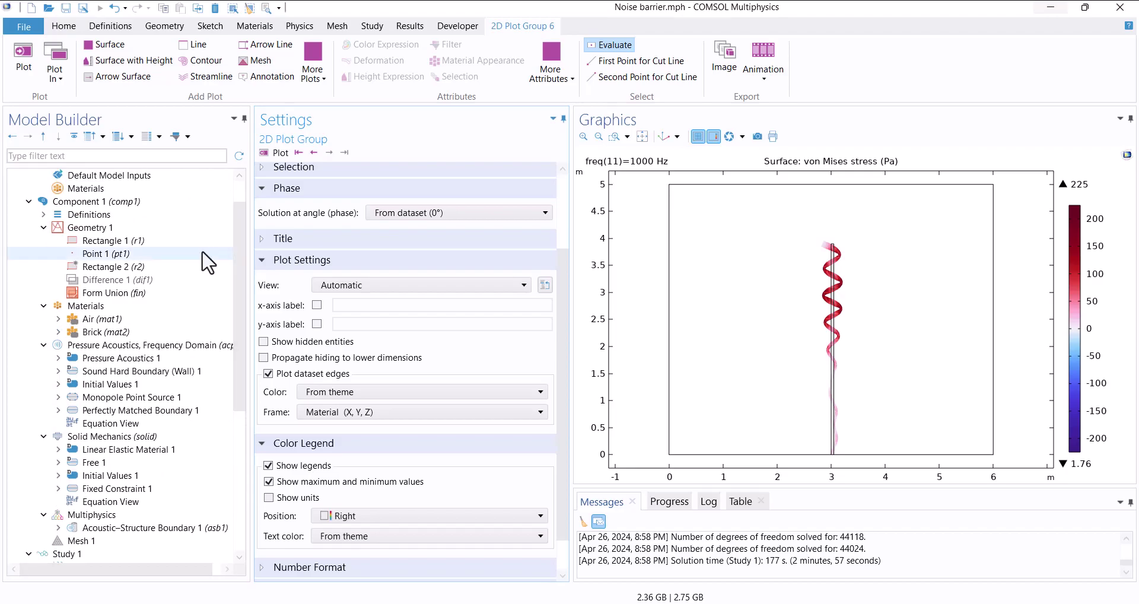
pyautogui.click(167, 241)
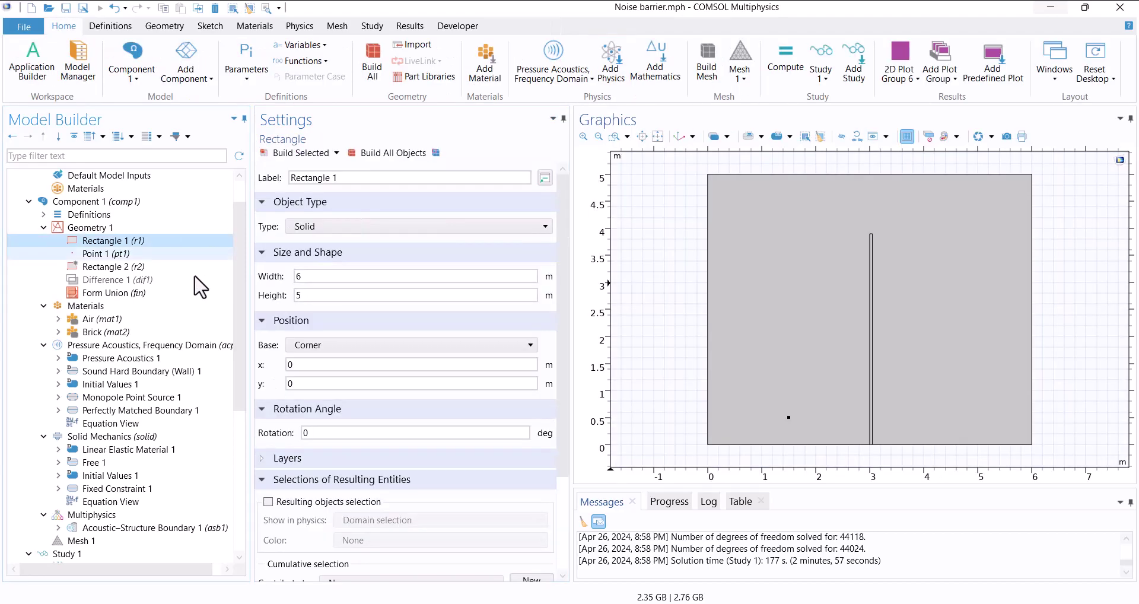
pyautogui.click(278, 458)
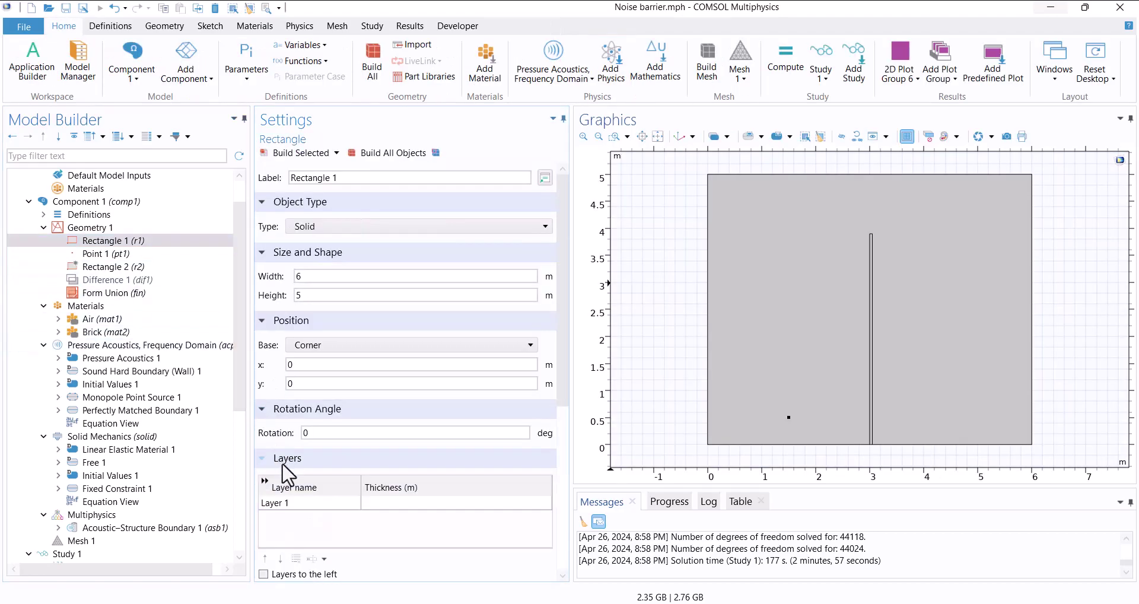
pyautogui.click(404, 505)
pyautogui.write('0.3')
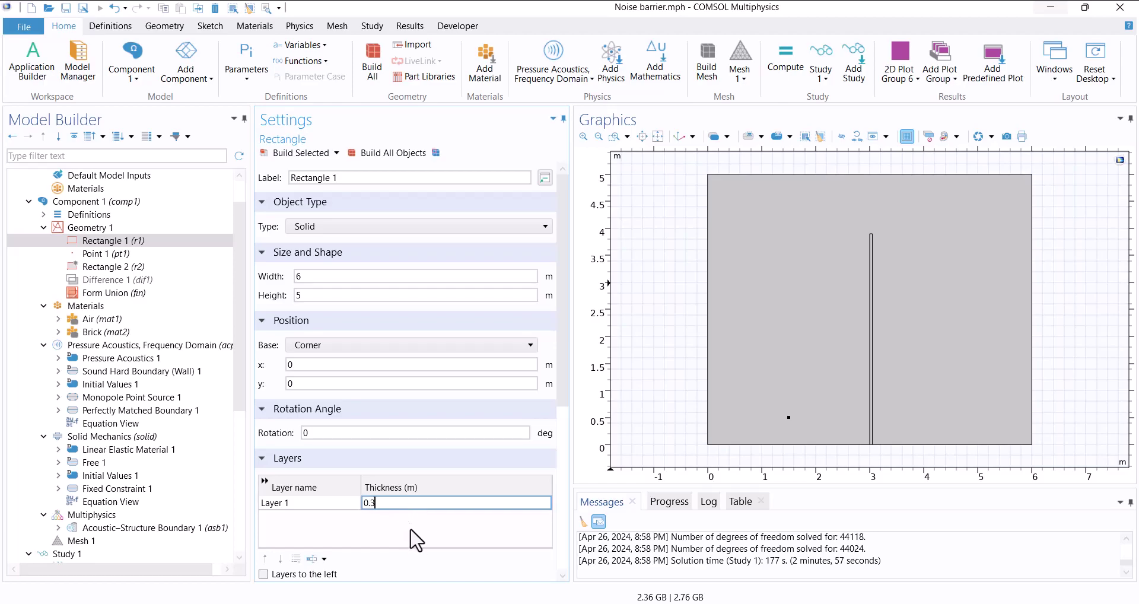
pyautogui.press('Return')
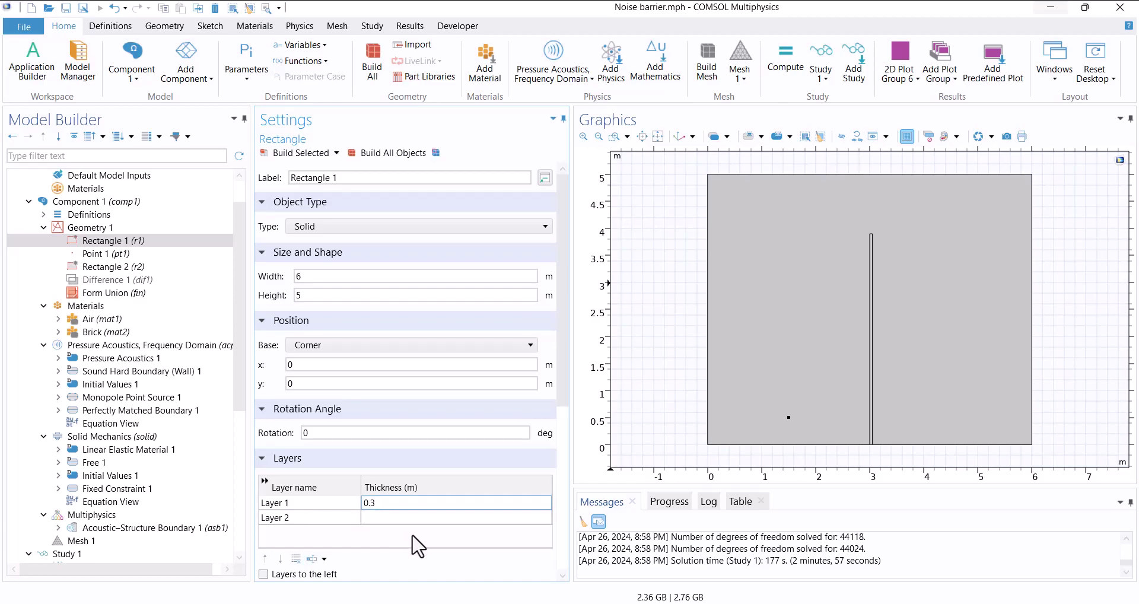
pyautogui.scroll(-2, 437, 422)
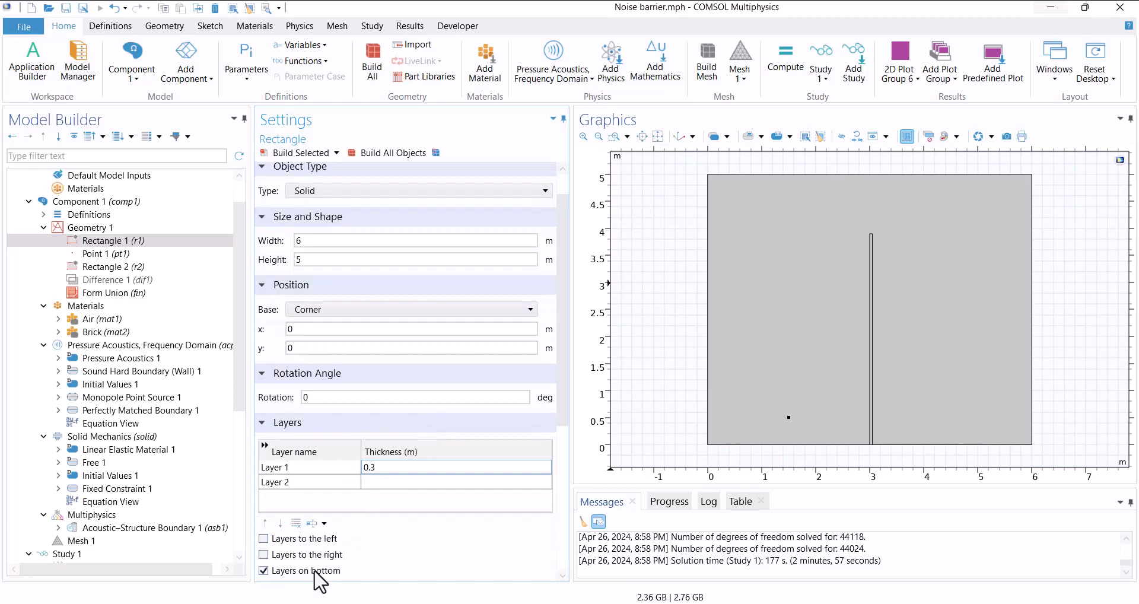
pyautogui.click(302, 538)
pyautogui.scroll(-3, 303, 543)
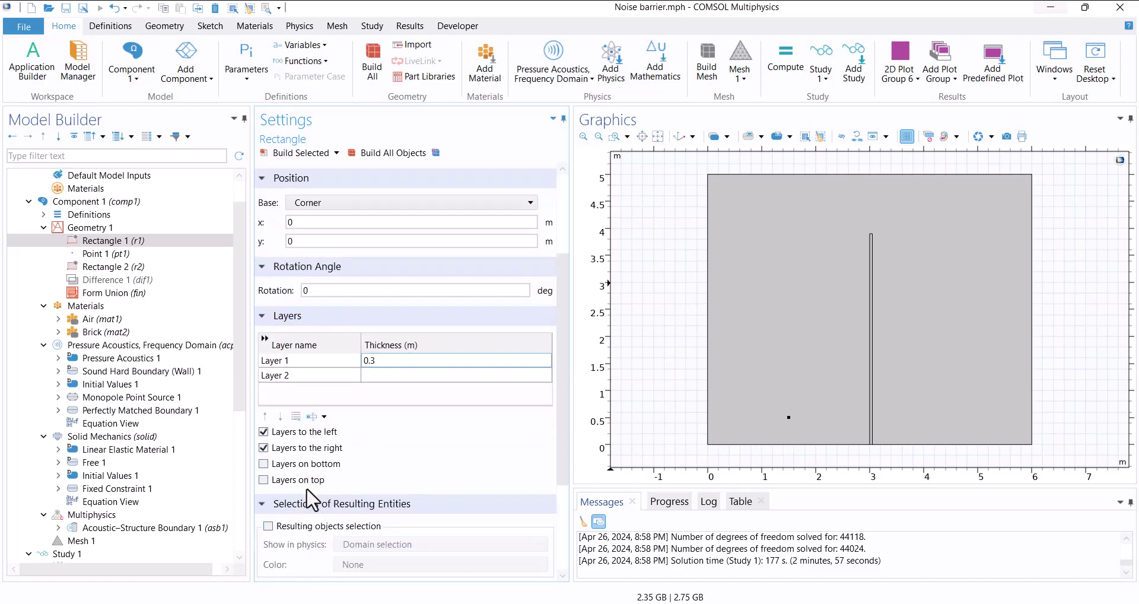
pyautogui.click(307, 149)
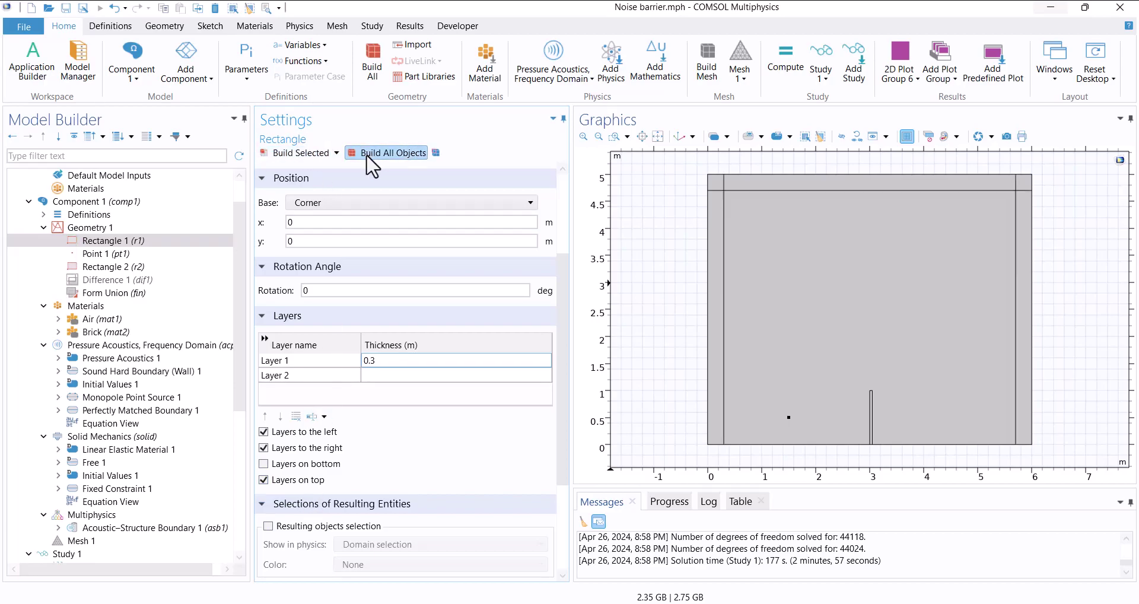
# Add a Perfectly Matched Layer on the left, top, right and both top corner domains
pyautogui.rightClick(73, 217)
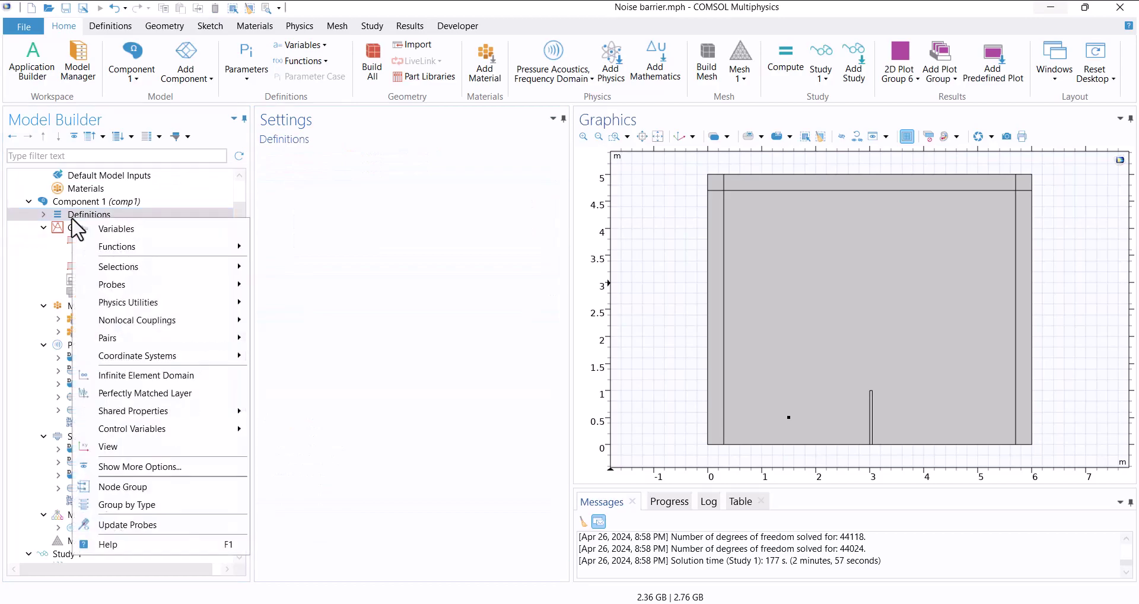
pyautogui.click(135, 394)
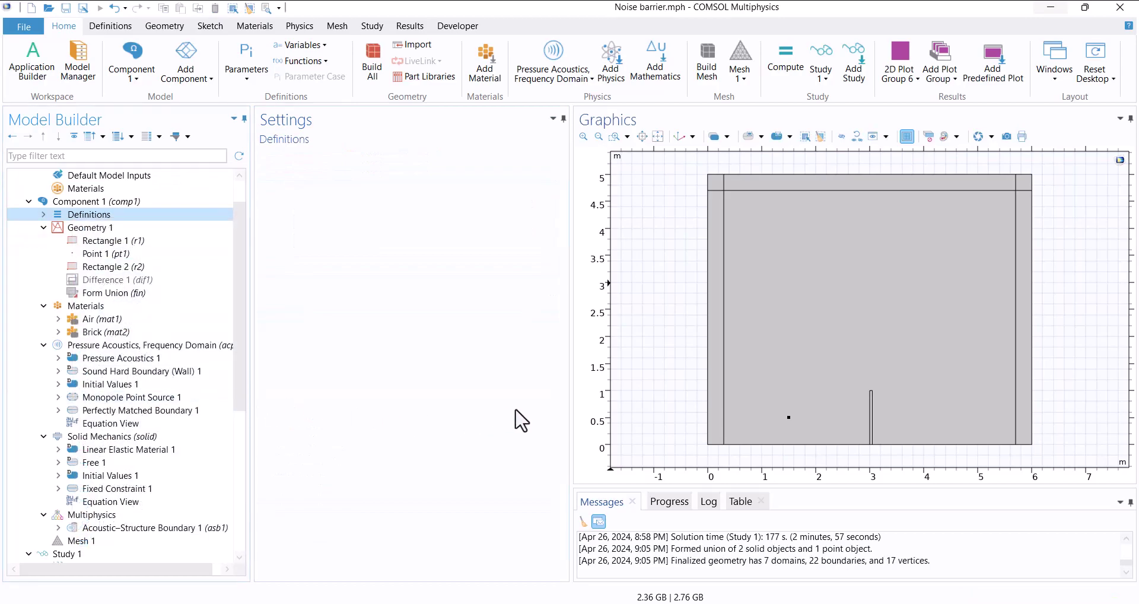
pyautogui.click(715, 377)
pyautogui.click(716, 184)
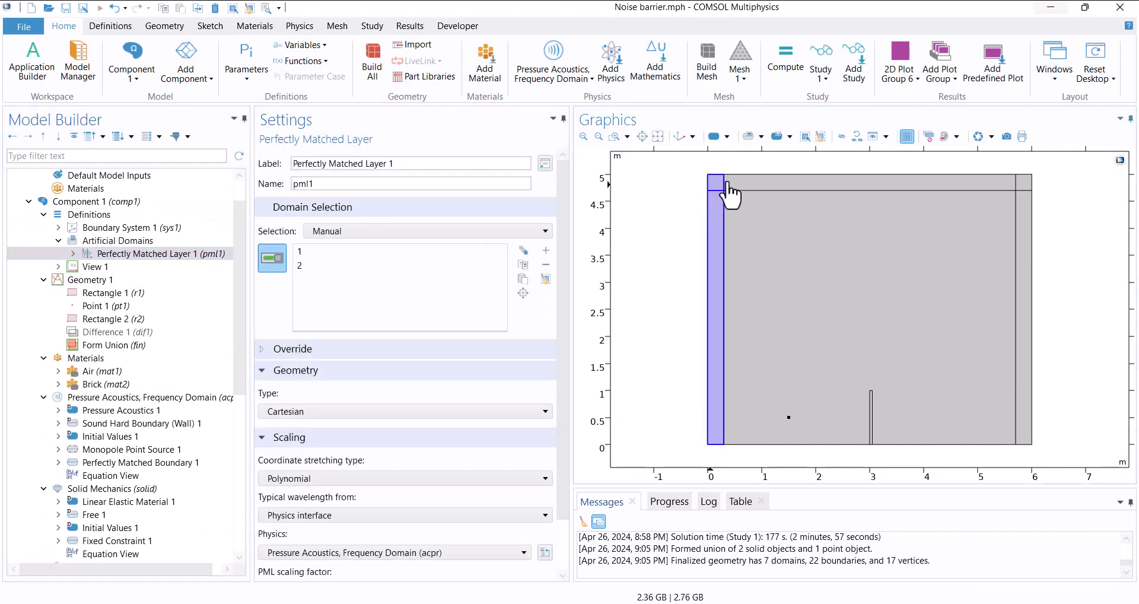
pyautogui.click(860, 182)
pyautogui.click(1023, 182)
pyautogui.click(1024, 205)
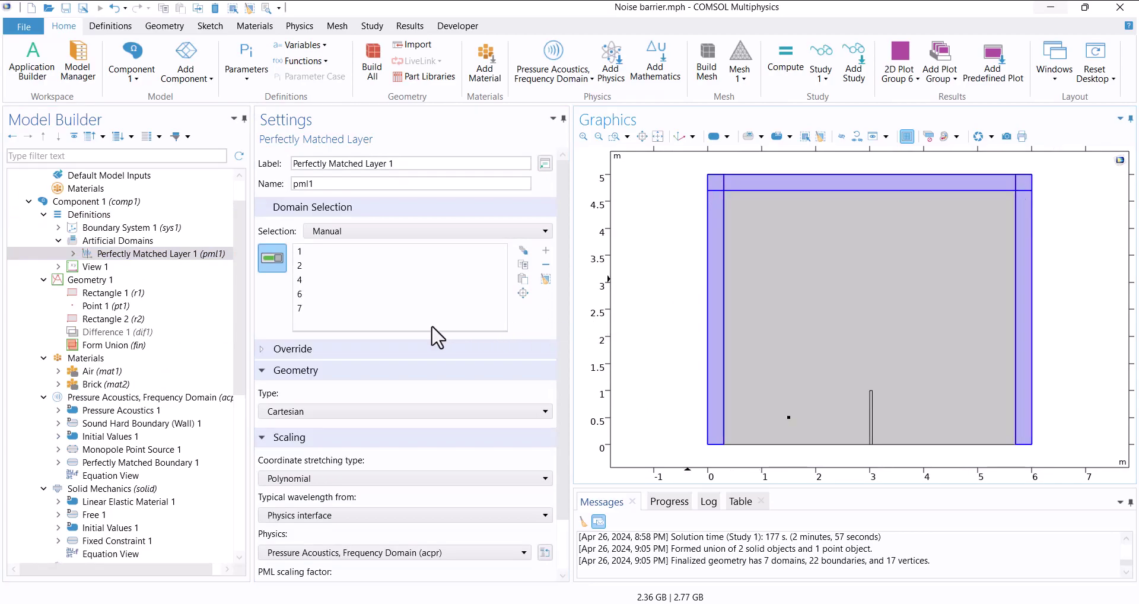
pyautogui.scroll(-4, 95, 347)
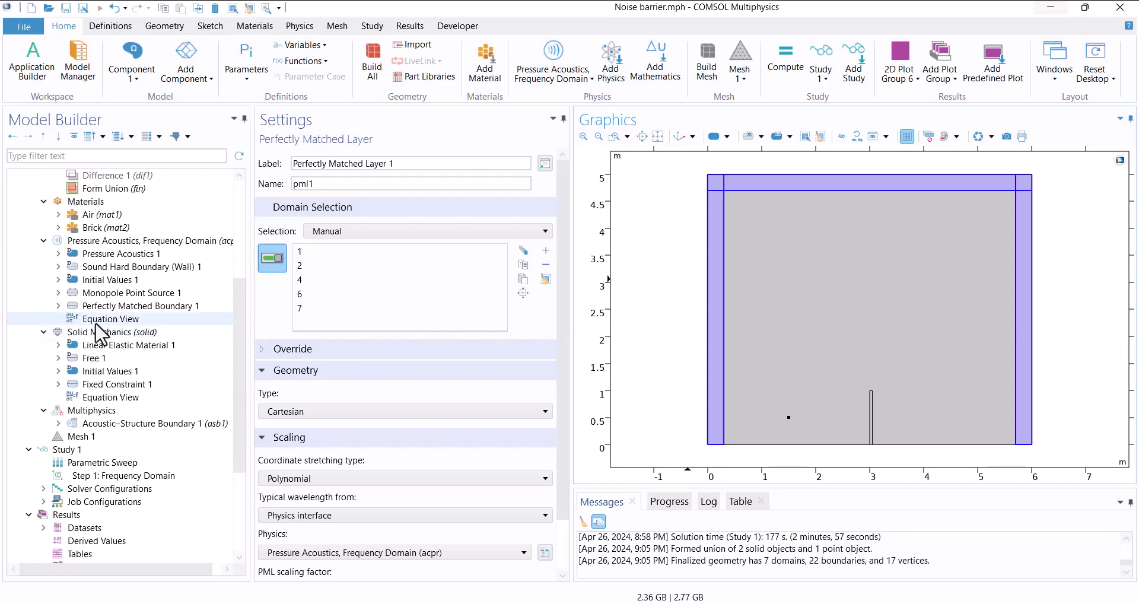
# Remove the left, top and right outer edges from Perfectly Matched Boundary 1
pyautogui.click(102, 306)
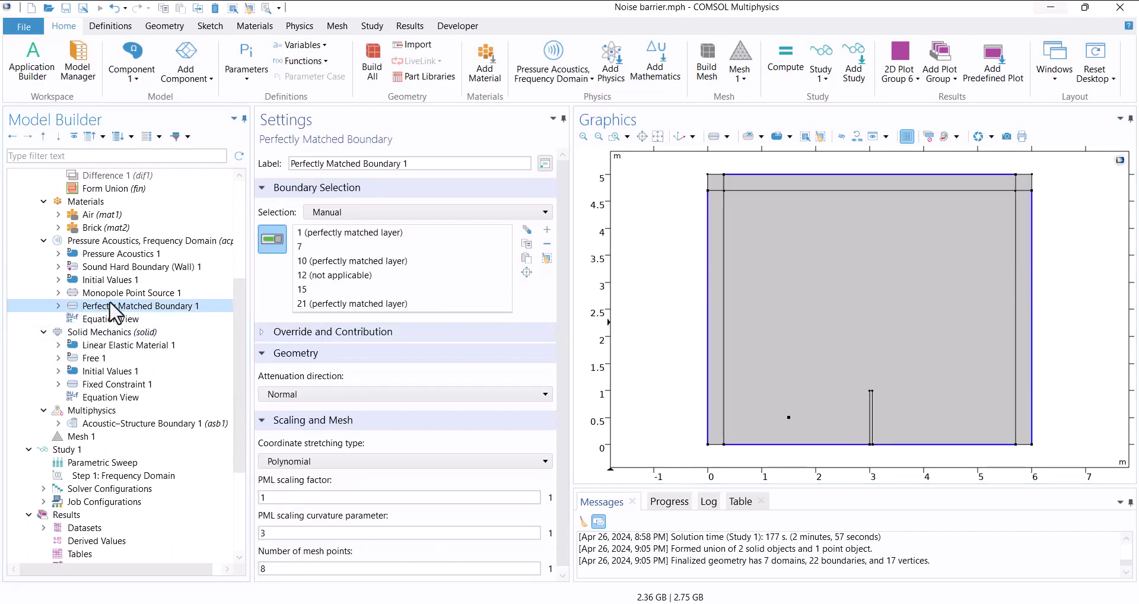
pyautogui.click(343, 275)
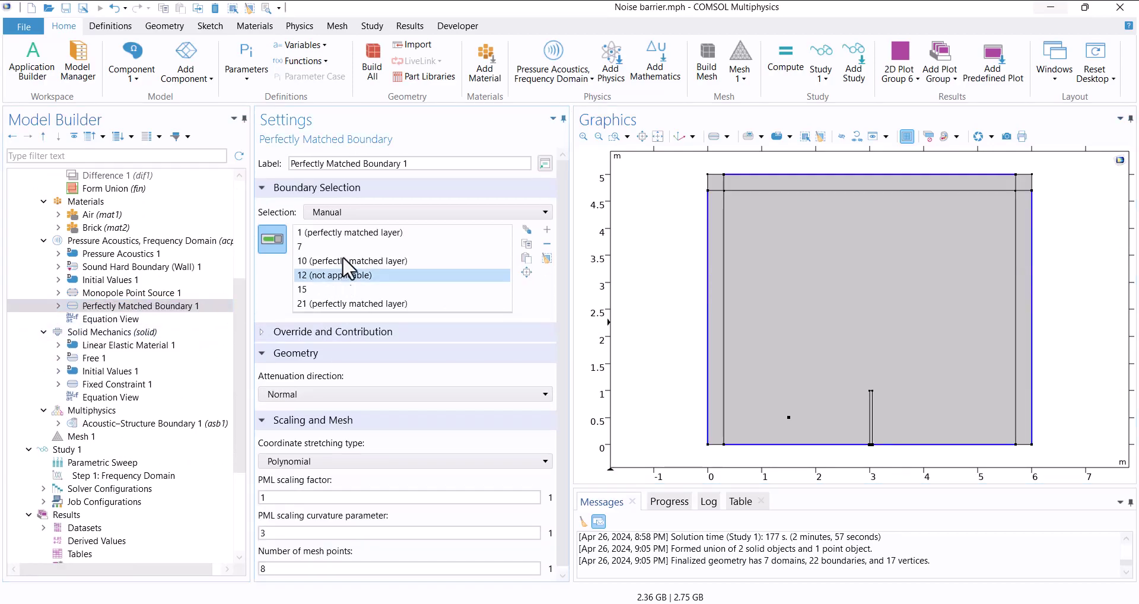
pyautogui.click(707, 306)
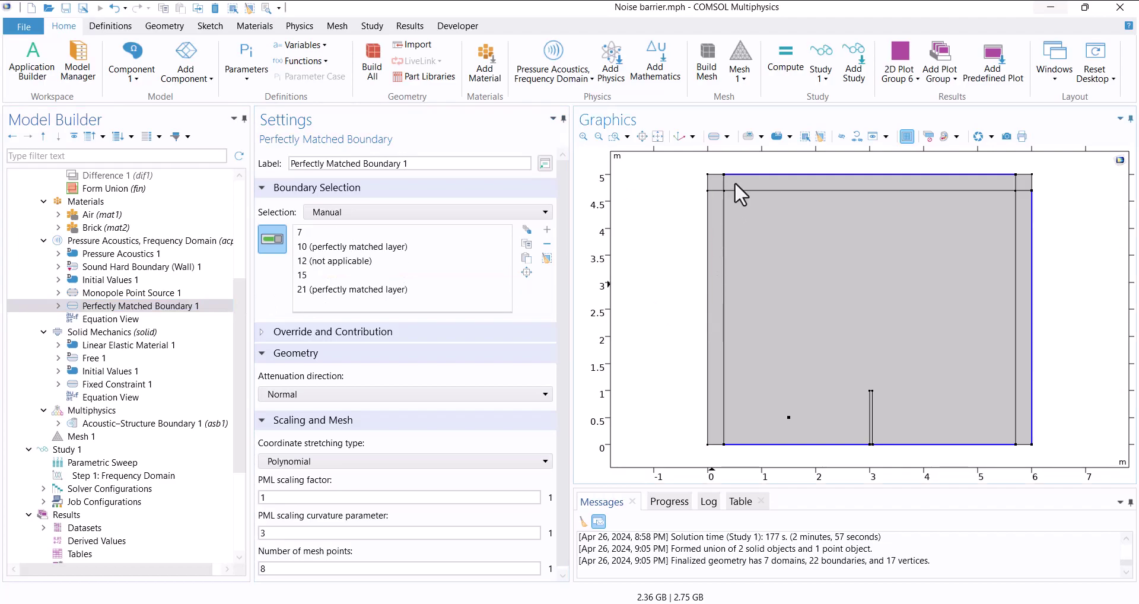
pyautogui.click(740, 173)
pyautogui.click(1031, 219)
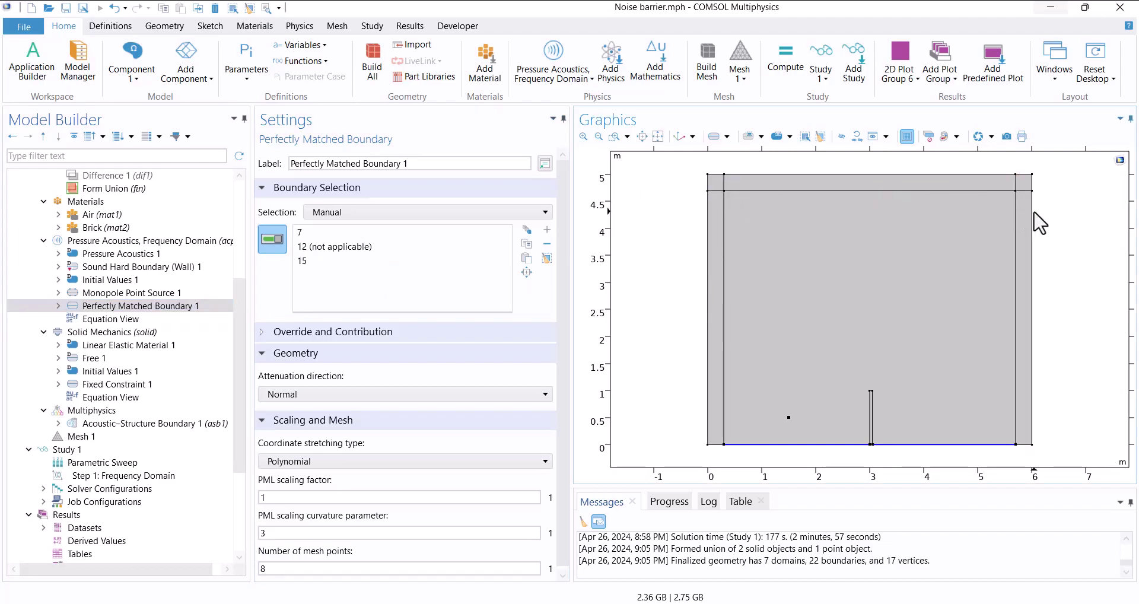
# Remove the inapplicable boundary 12, leaving only boundaries 7 and 15 selected
pyautogui.click(394, 247)
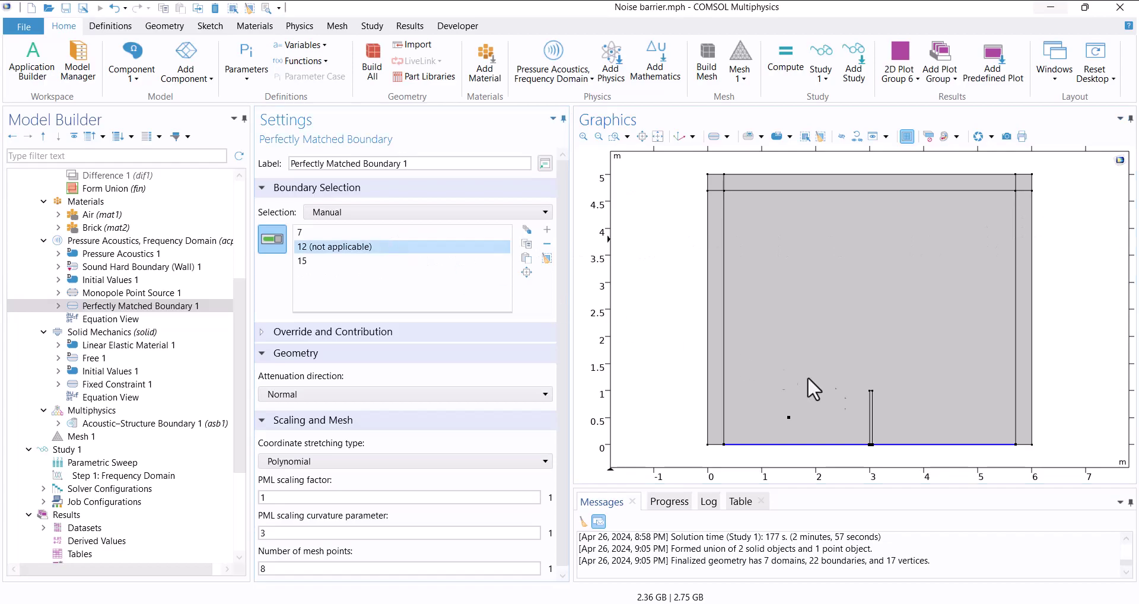
pyautogui.moveTo(873, 451); pyautogui.dragTo(872, 280, button='middle')
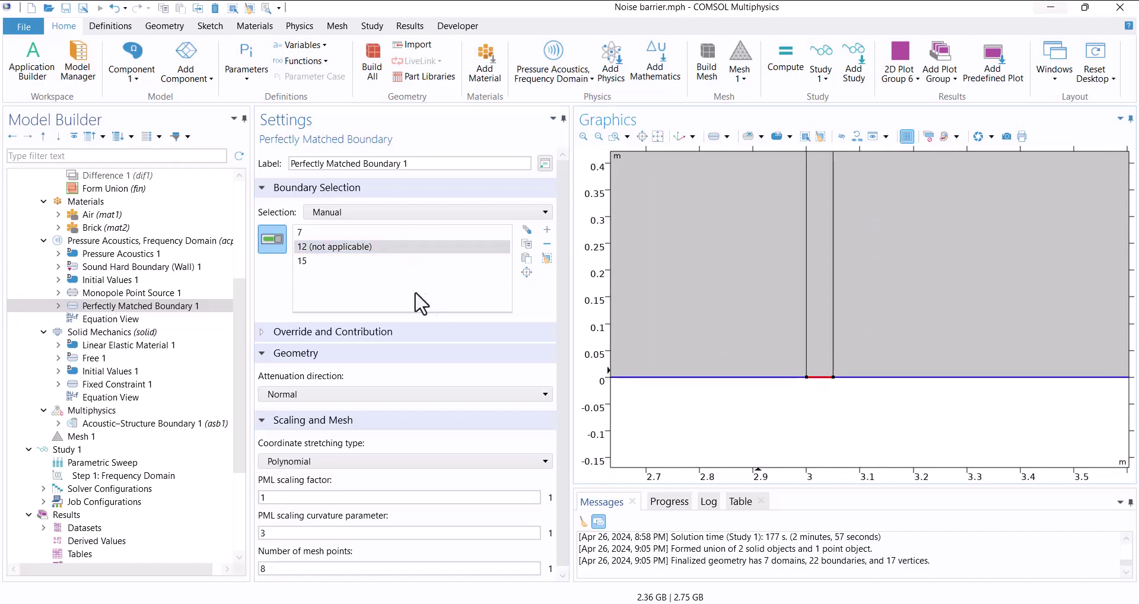
pyautogui.click(547, 243)
pyautogui.scroll(-5, 705, 401)
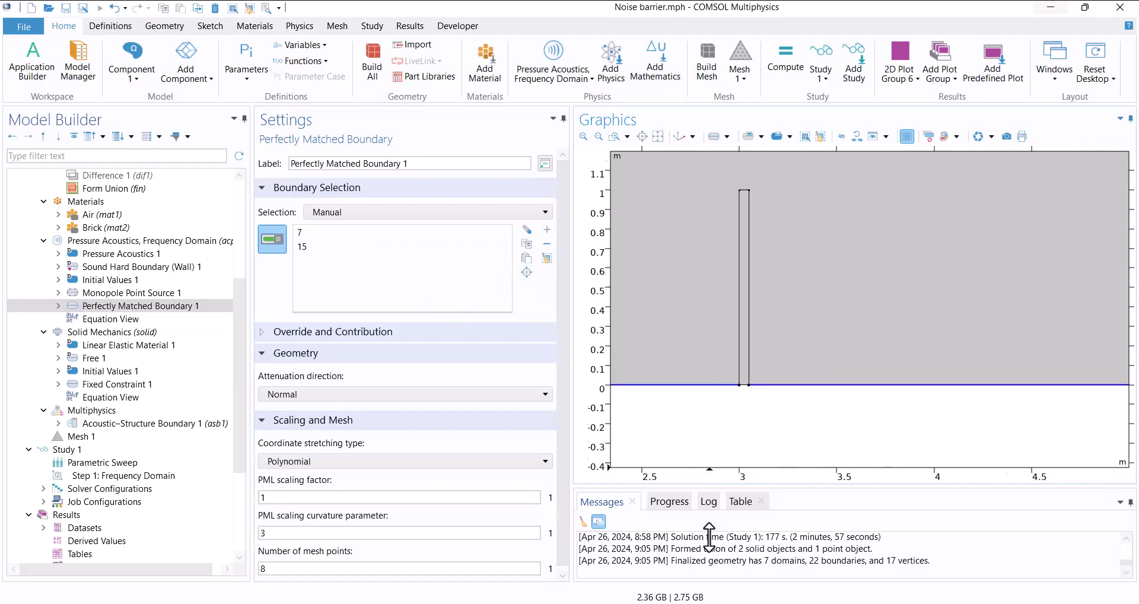
pyautogui.rightClick(850, 498)
pyautogui.scroll(-3, 732, 386)
pyautogui.scroll(-3, 771, 415)
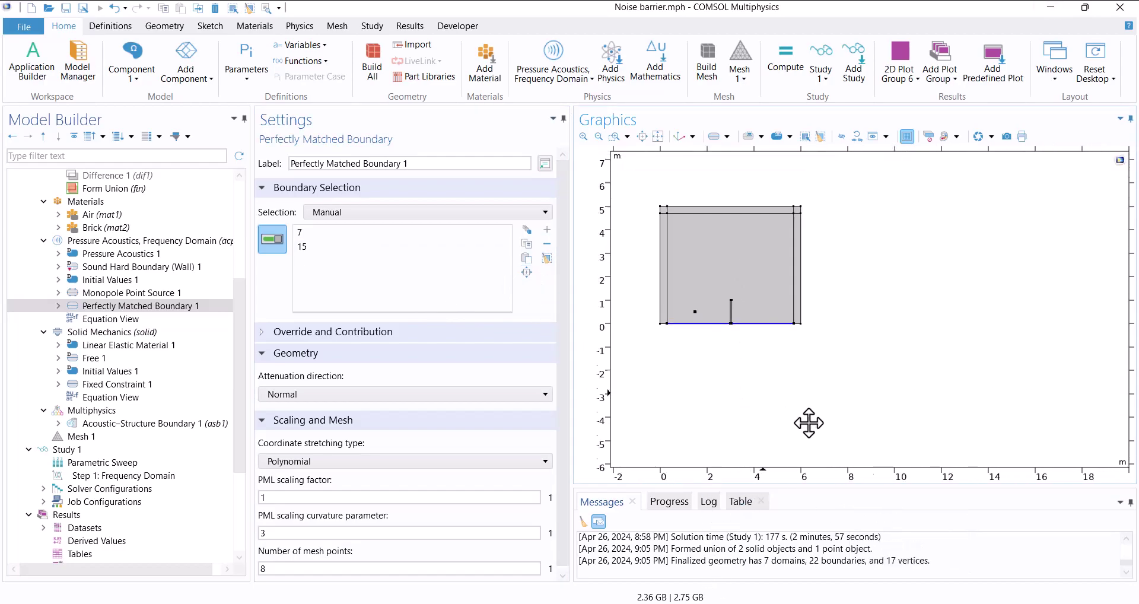
# Fit the whole geometry in view and build the physics-controlled mesh (Mesh 1)
pyautogui.click(657, 136)
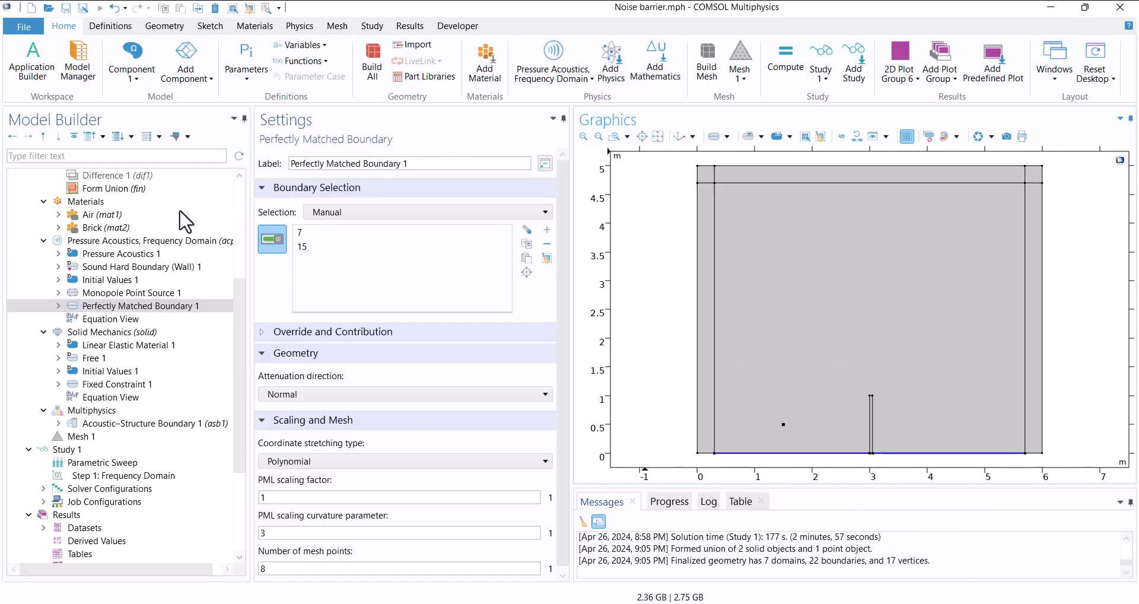
pyautogui.click(66, 449)
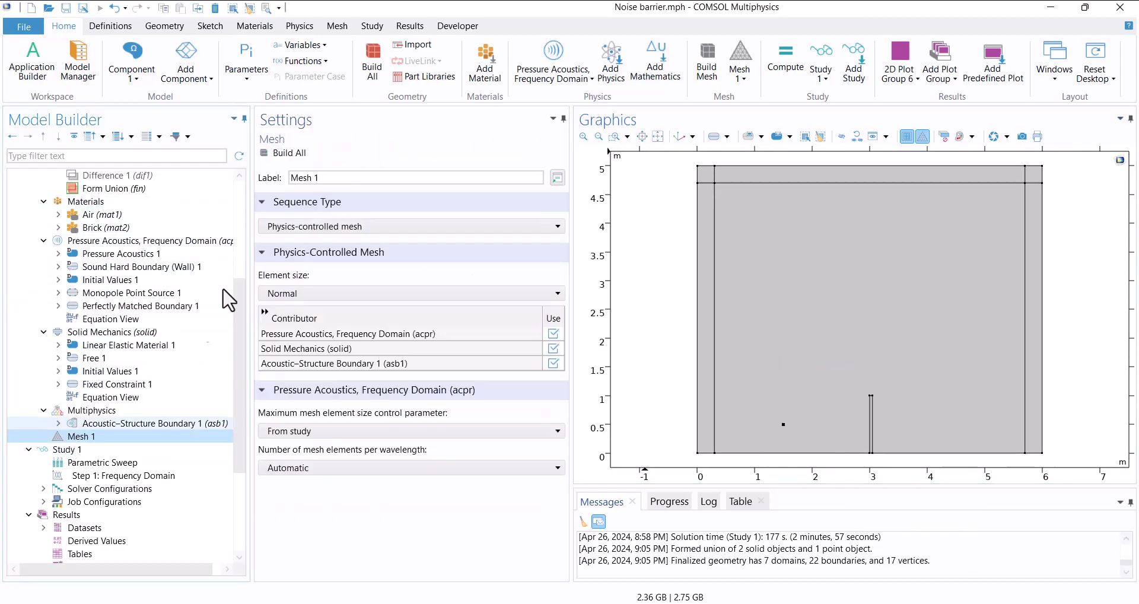
pyautogui.click(287, 153)
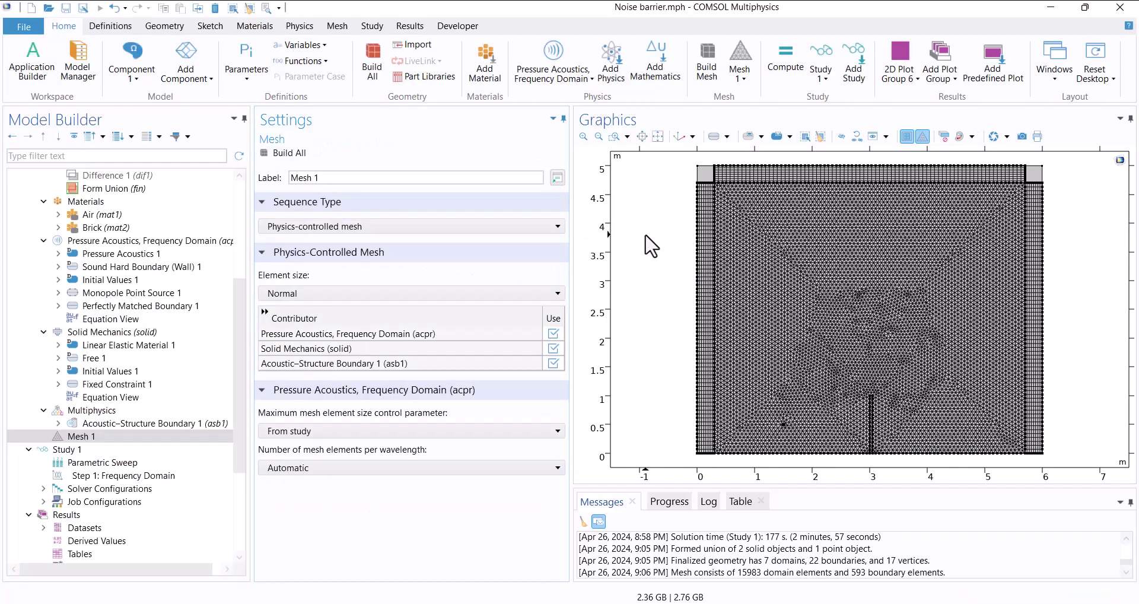
# Review the Perfectly Matched Layer 1 domains, then bring up Study 1 settings
pyautogui.scroll(2, 130, 335)
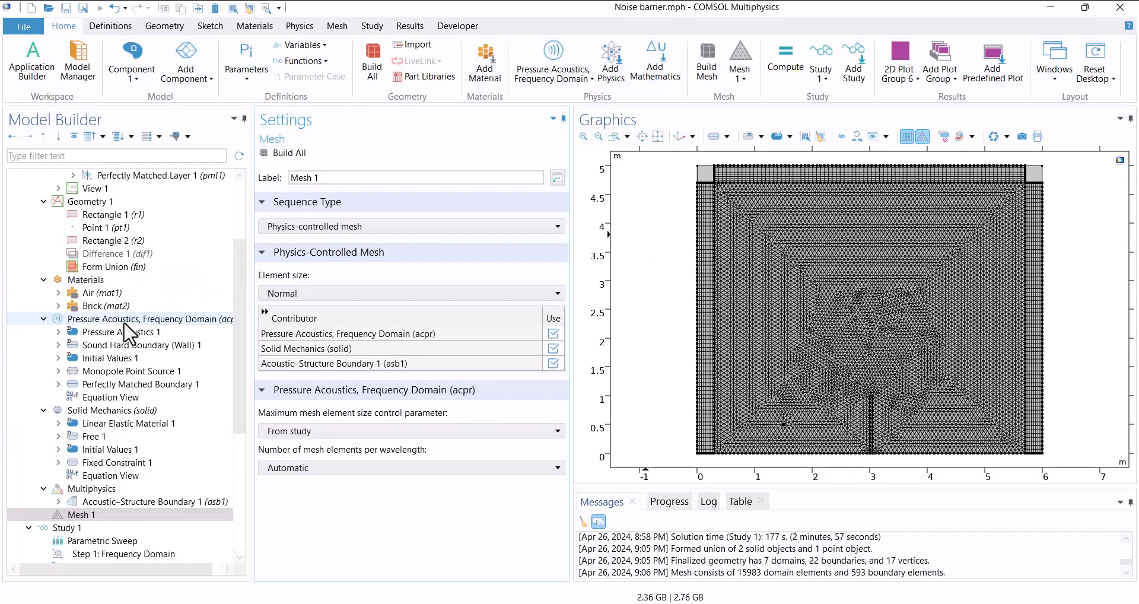
pyautogui.click(142, 176)
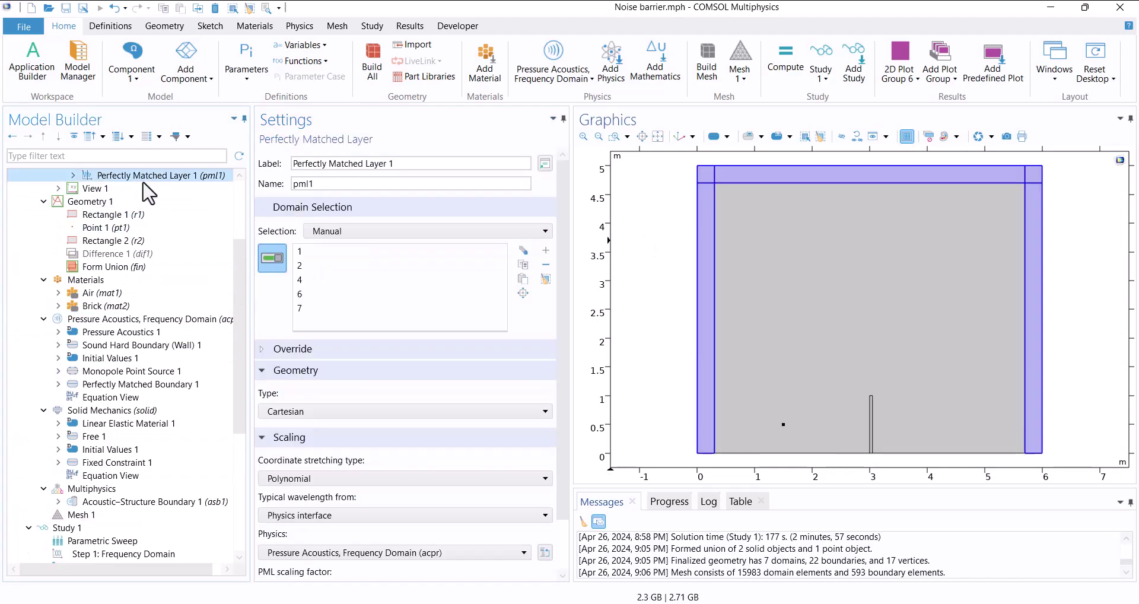
pyautogui.click(76, 515)
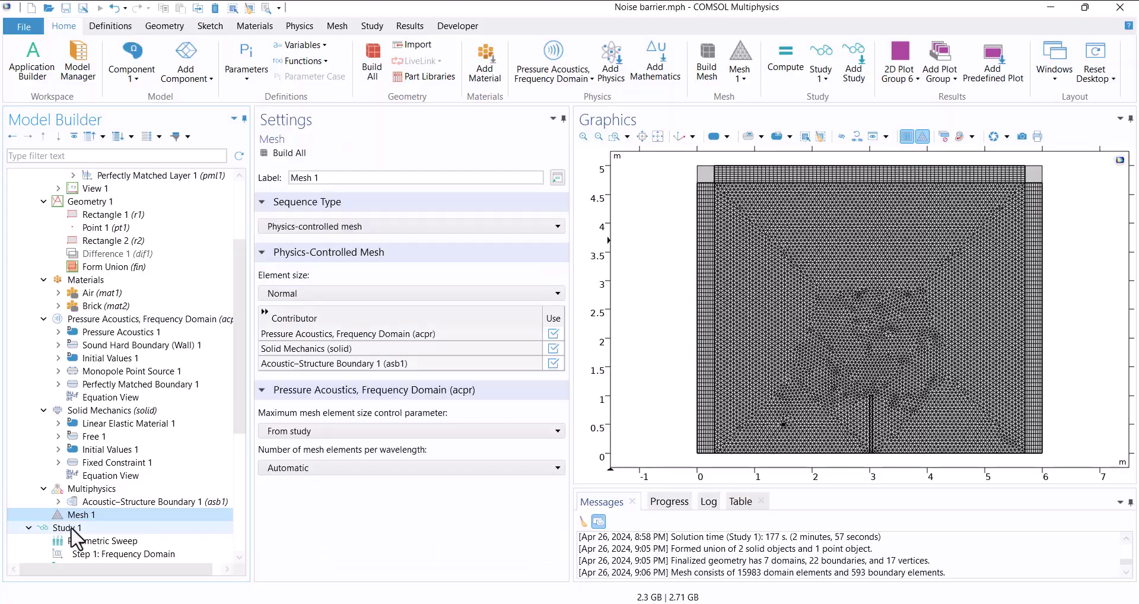
pyautogui.click(71, 527)
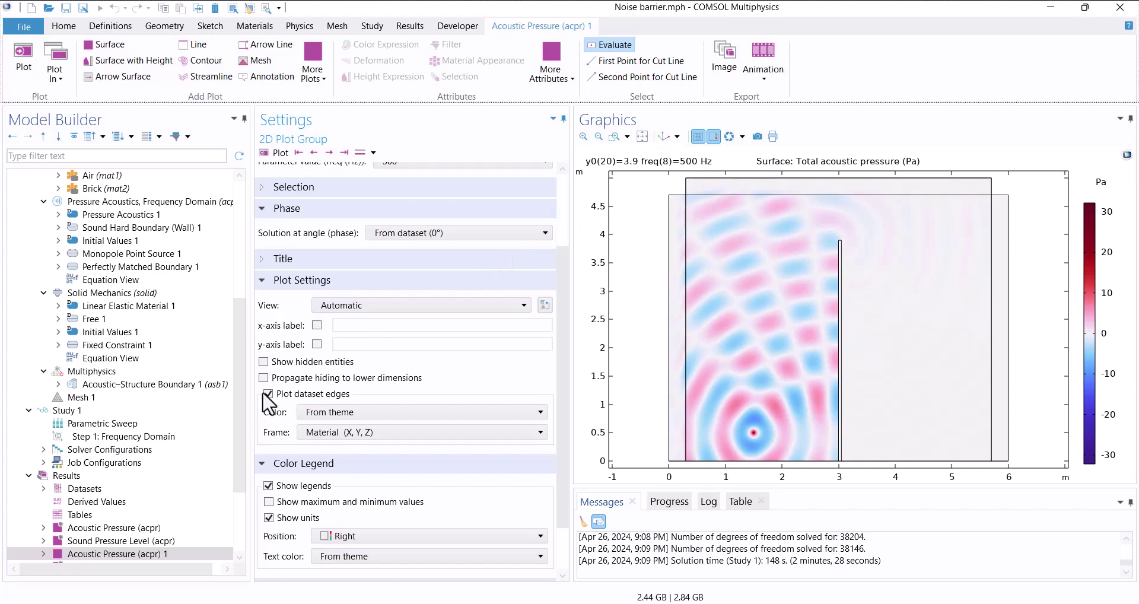
# Plot the acoustic pressure field at 100 Hz, then at 1000 Hz
pyautogui.scroll(1, 228, 423)
pyautogui.scroll(2, 278, 389)
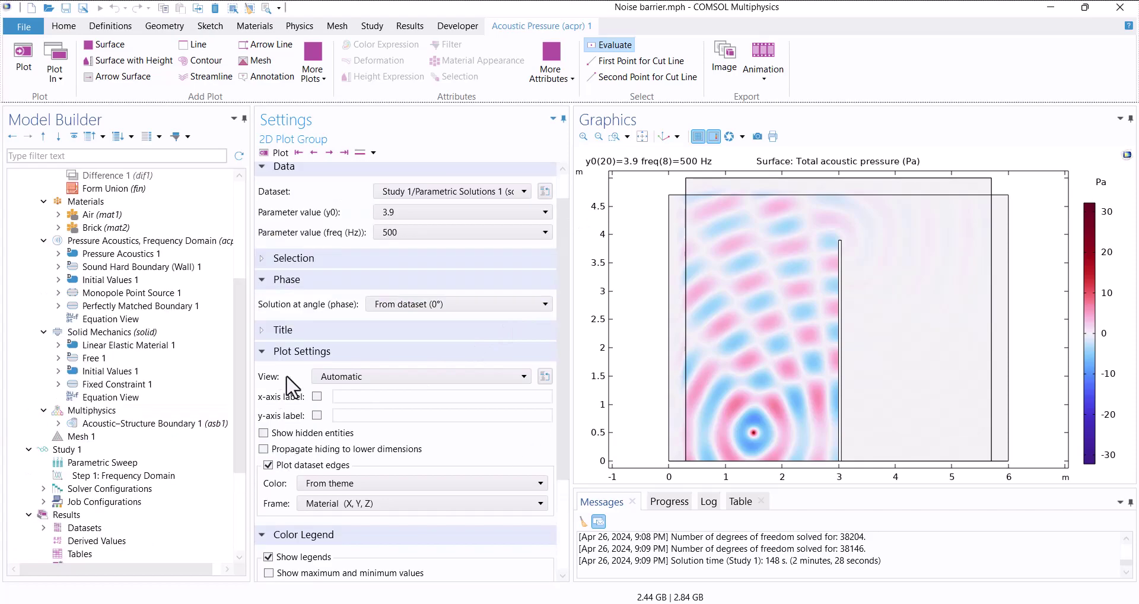
pyautogui.click(392, 233)
pyautogui.click(282, 157)
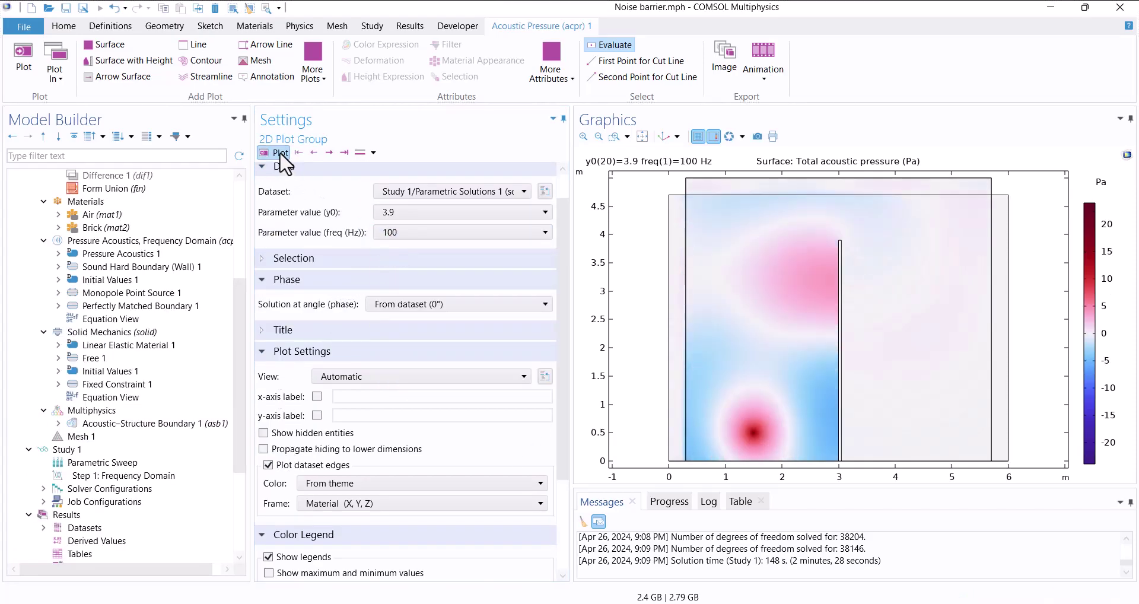
pyautogui.click(391, 232)
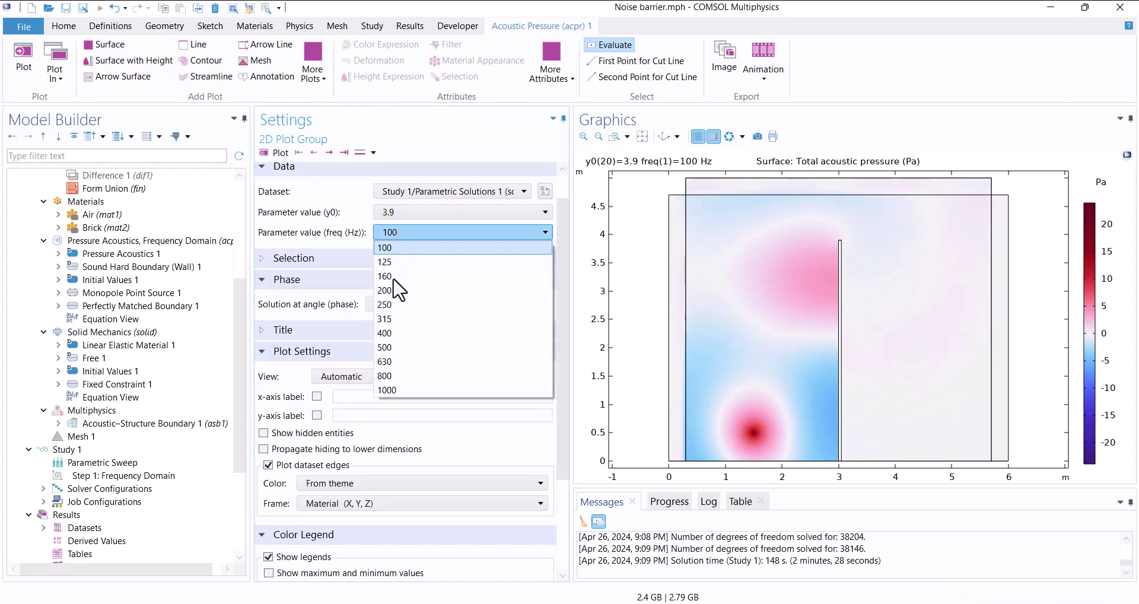
pyautogui.click(399, 389)
pyautogui.click(278, 153)
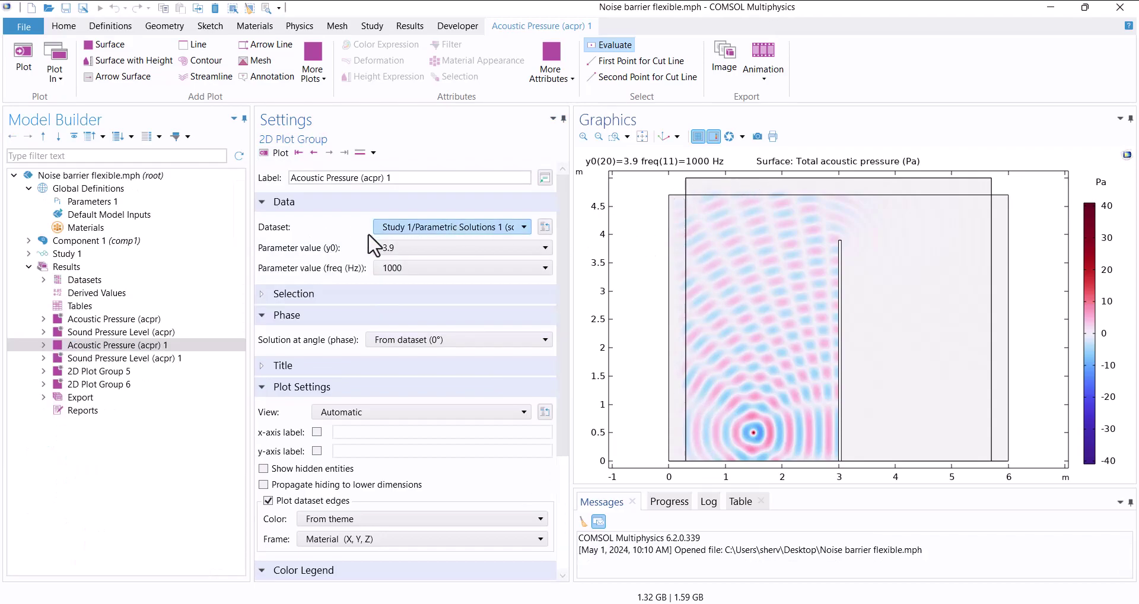
# Limit the acoustic pressure plot selection to air domain 3, including dataset edges
pyautogui.click(261, 293)
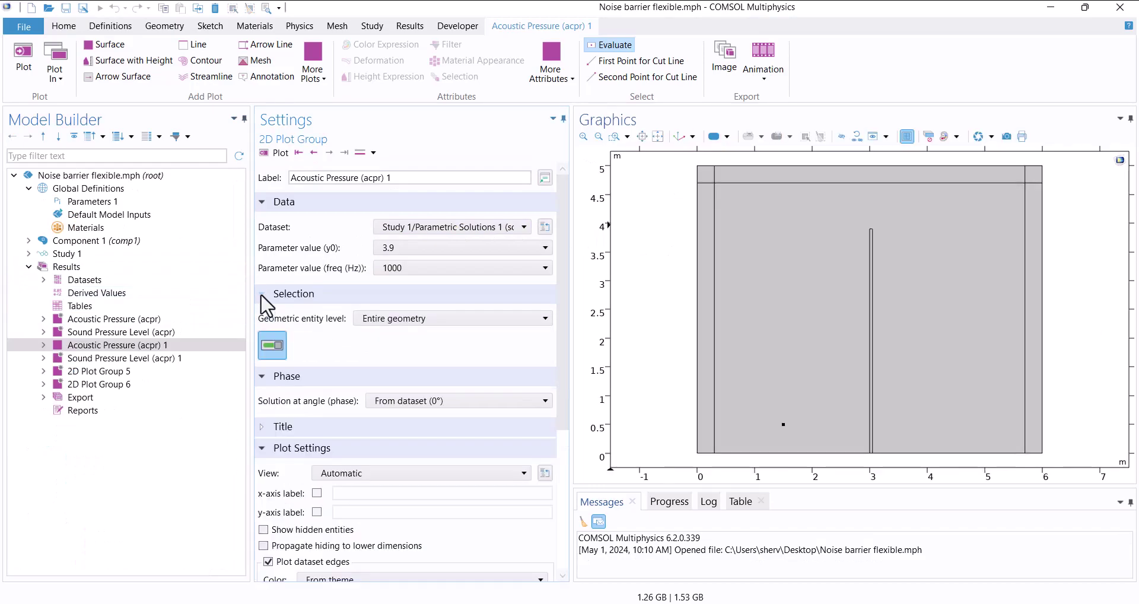
pyautogui.click(375, 320)
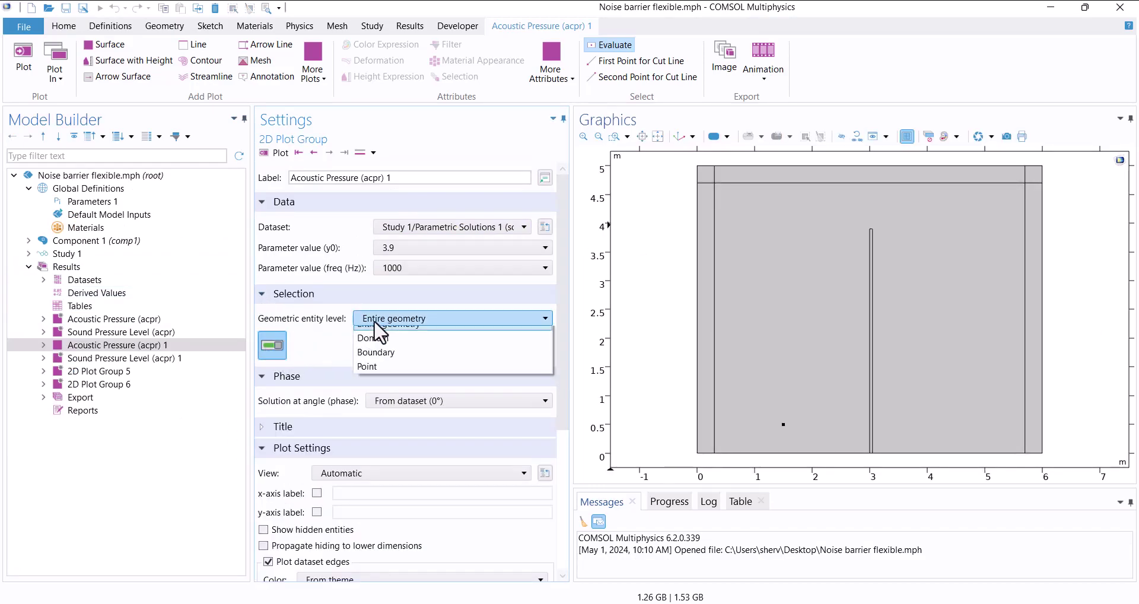
pyautogui.click(384, 350)
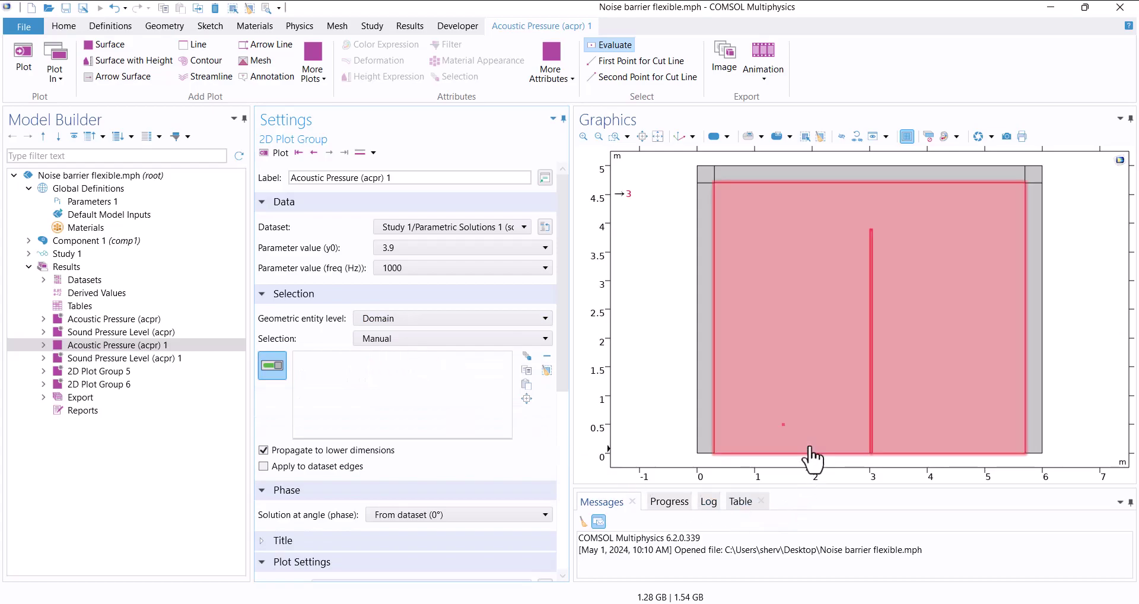
pyautogui.click(809, 445)
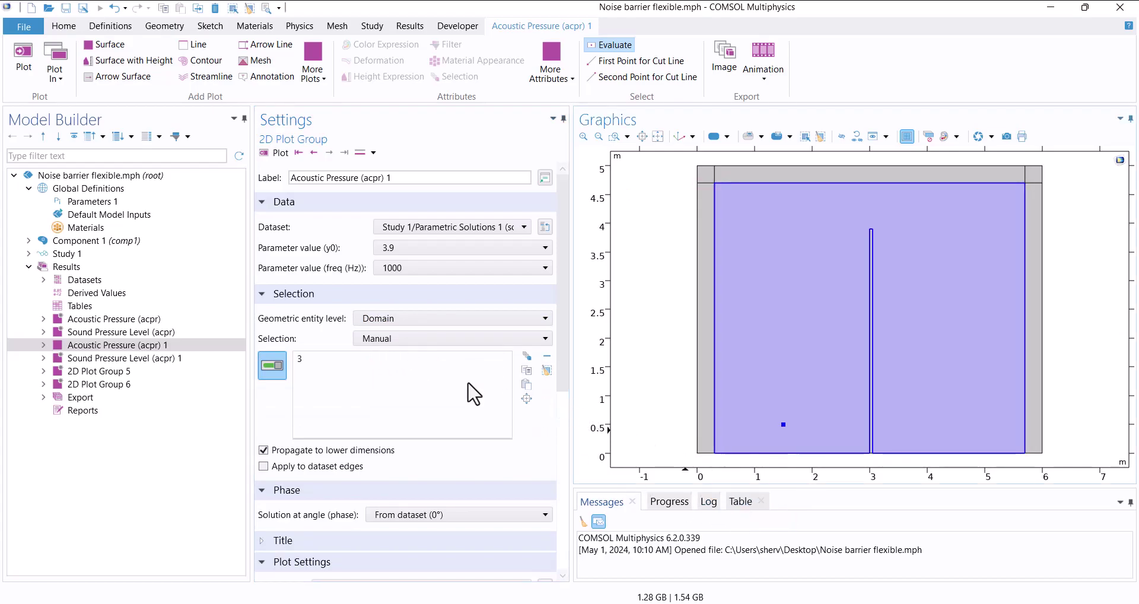
pyautogui.click(276, 153)
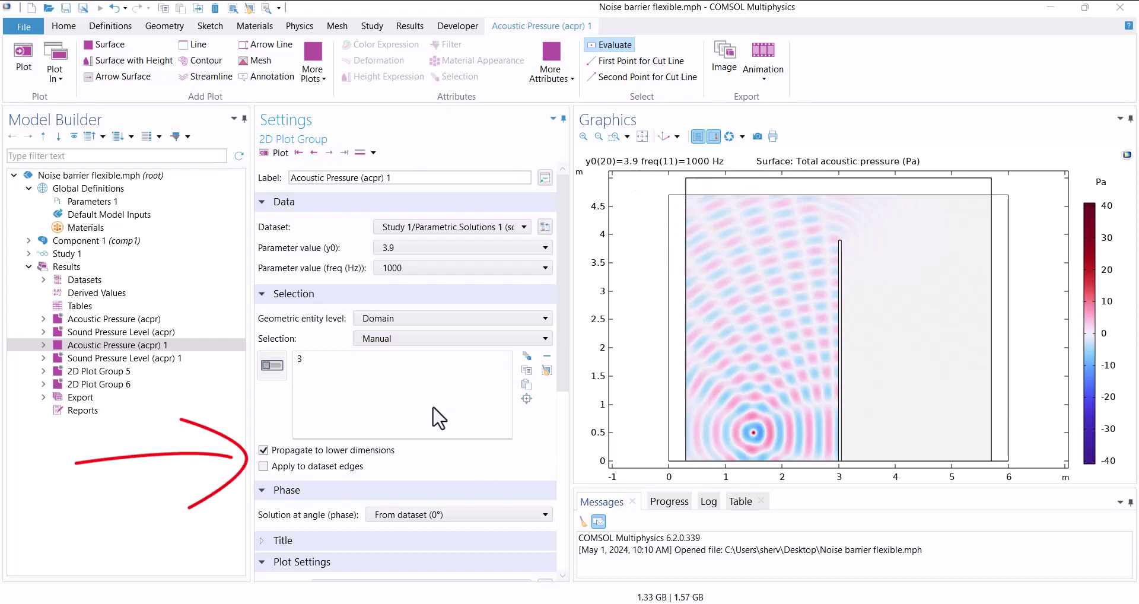
pyautogui.click(265, 153)
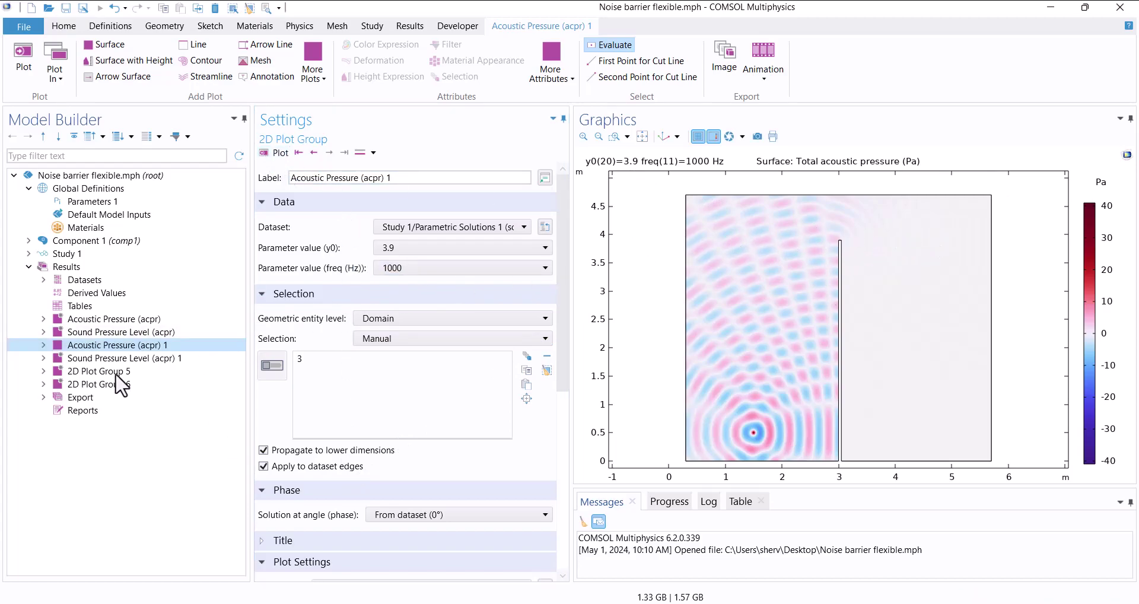
# Restrict the Sound Pressure Level (acpr) 1 plot to domain 3, including dataset edges
pyautogui.click(122, 359)
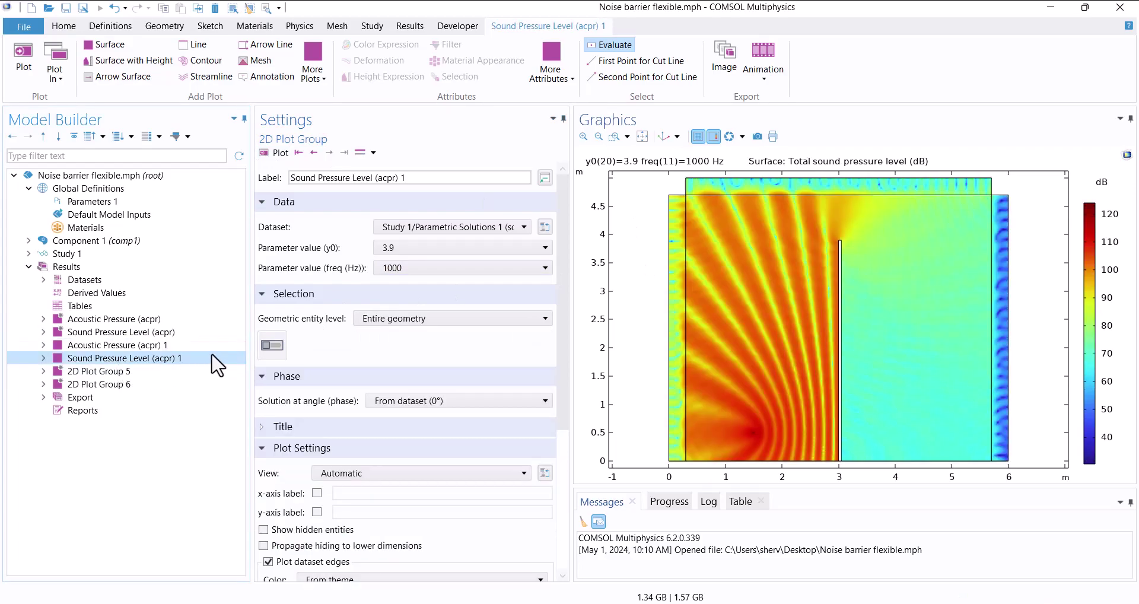
pyautogui.click(276, 346)
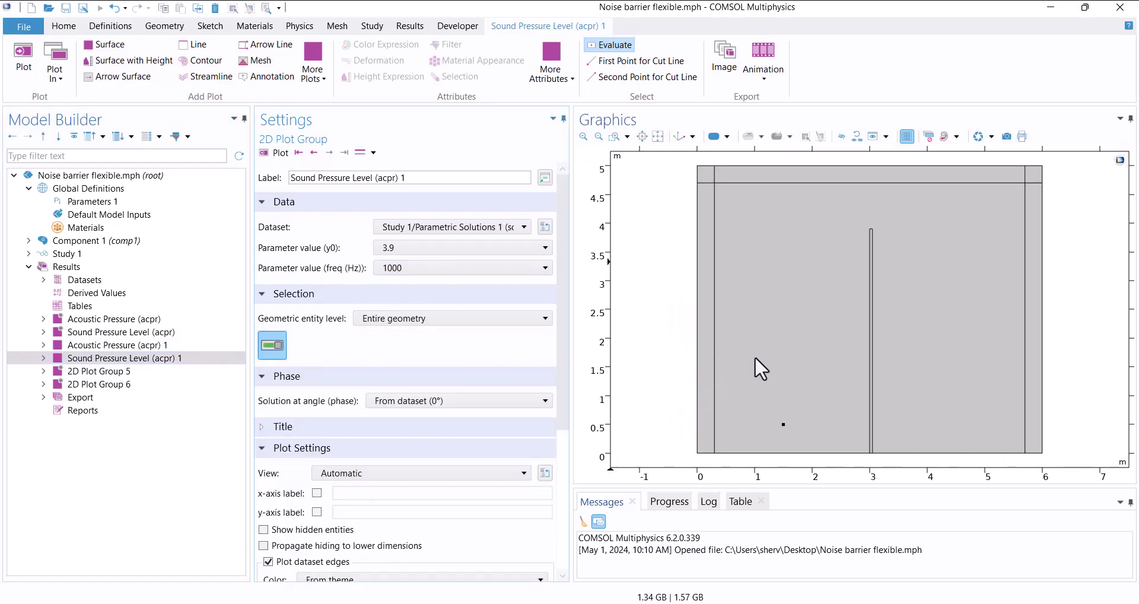
pyautogui.click(423, 320)
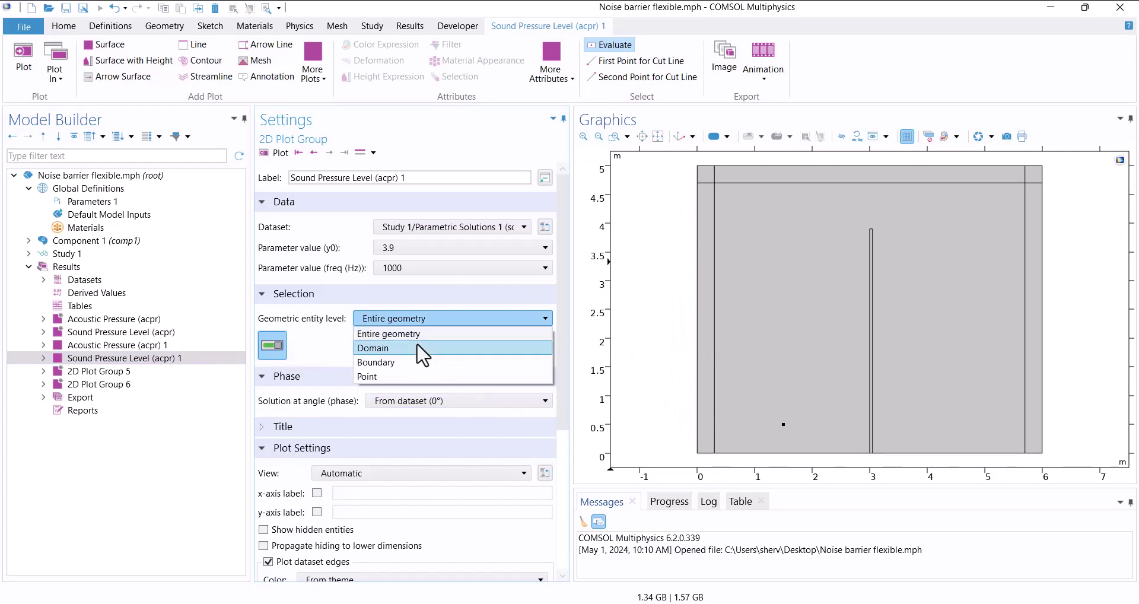
pyautogui.click(423, 349)
pyautogui.click(781, 368)
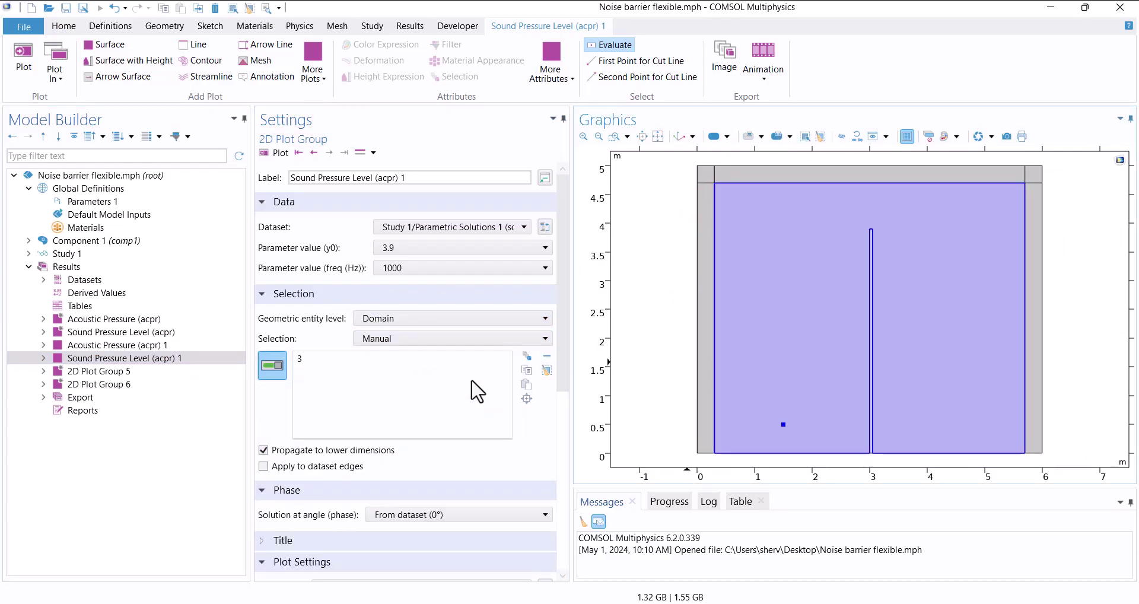
pyautogui.click(311, 467)
pyautogui.click(281, 152)
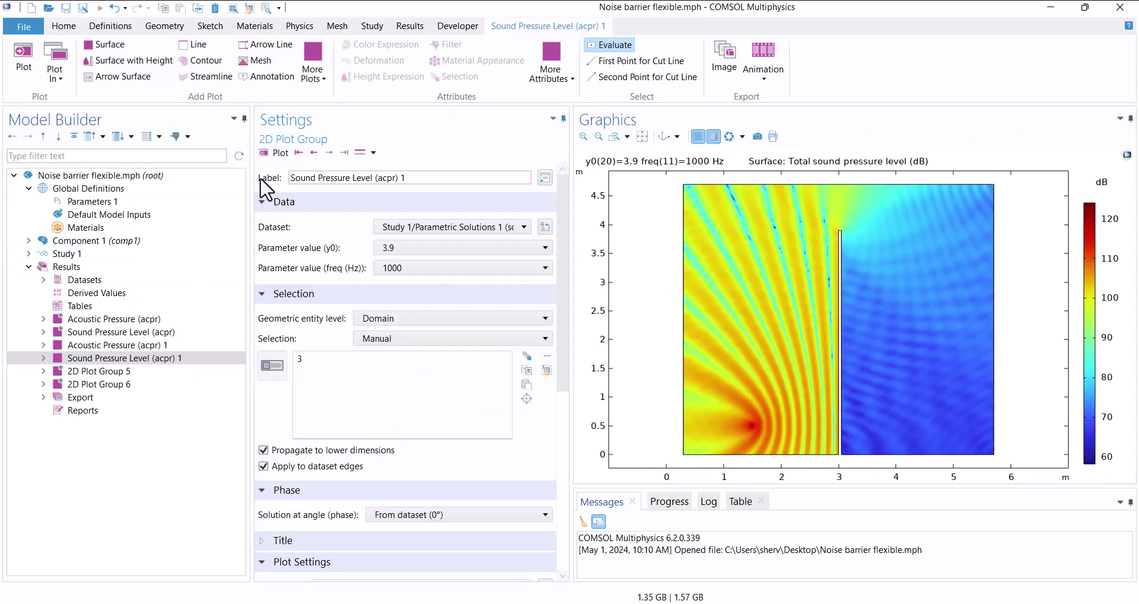
# Show the acoustic pressure field at 250 Hz
pyautogui.click(159, 349)
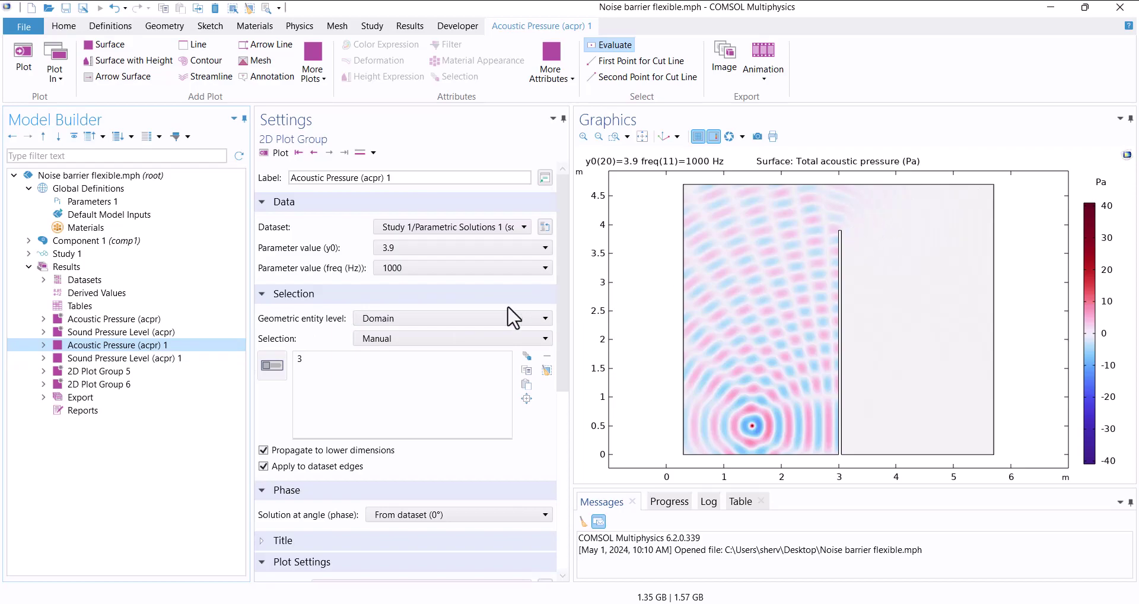
pyautogui.click(403, 268)
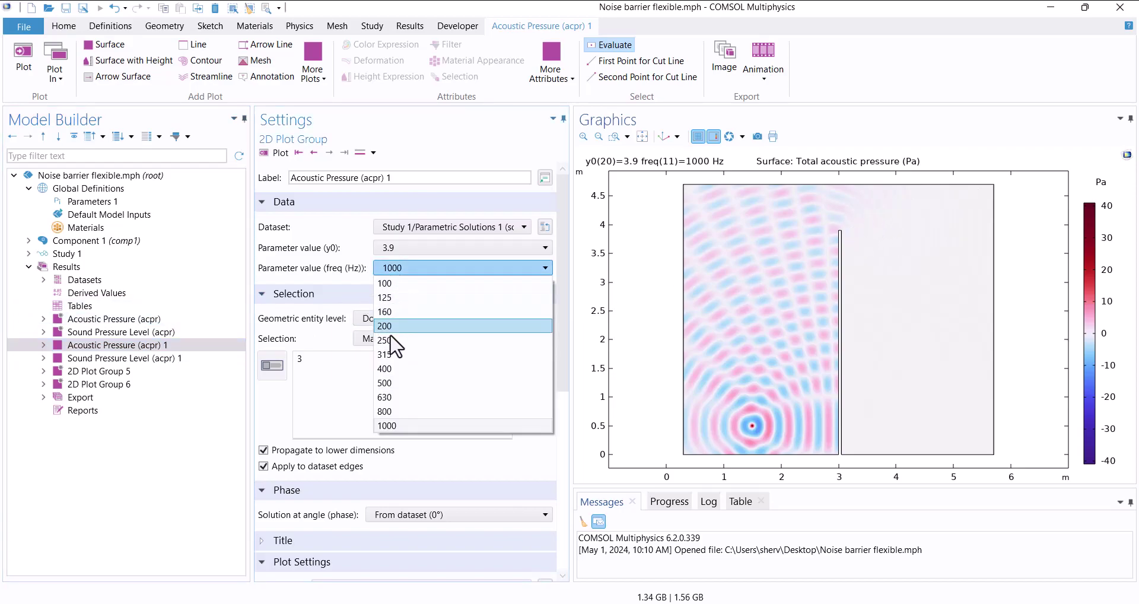
pyautogui.click(390, 339)
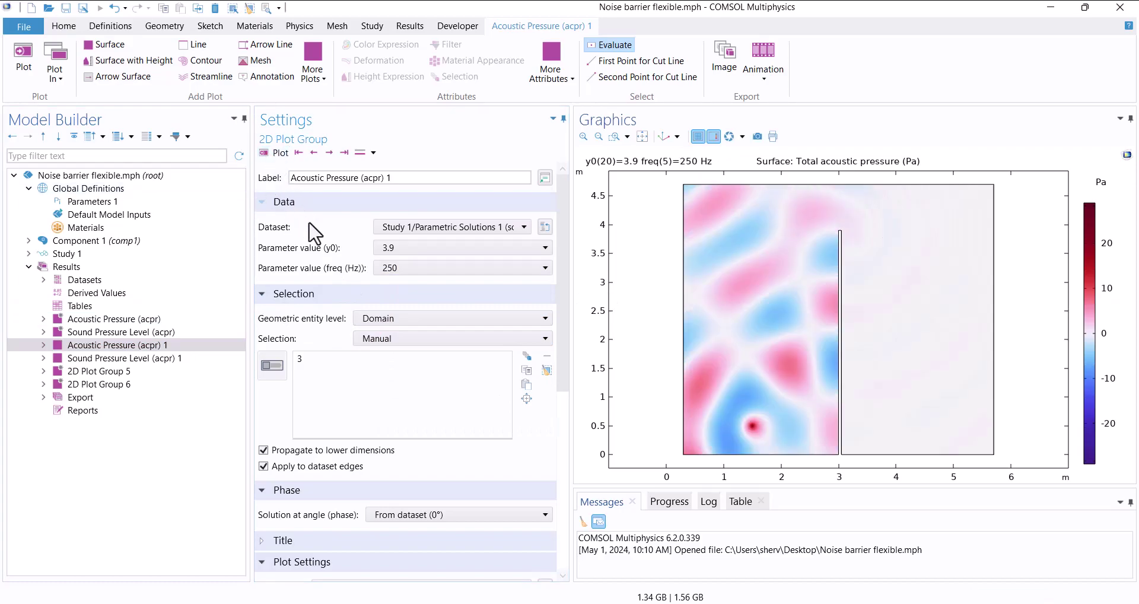